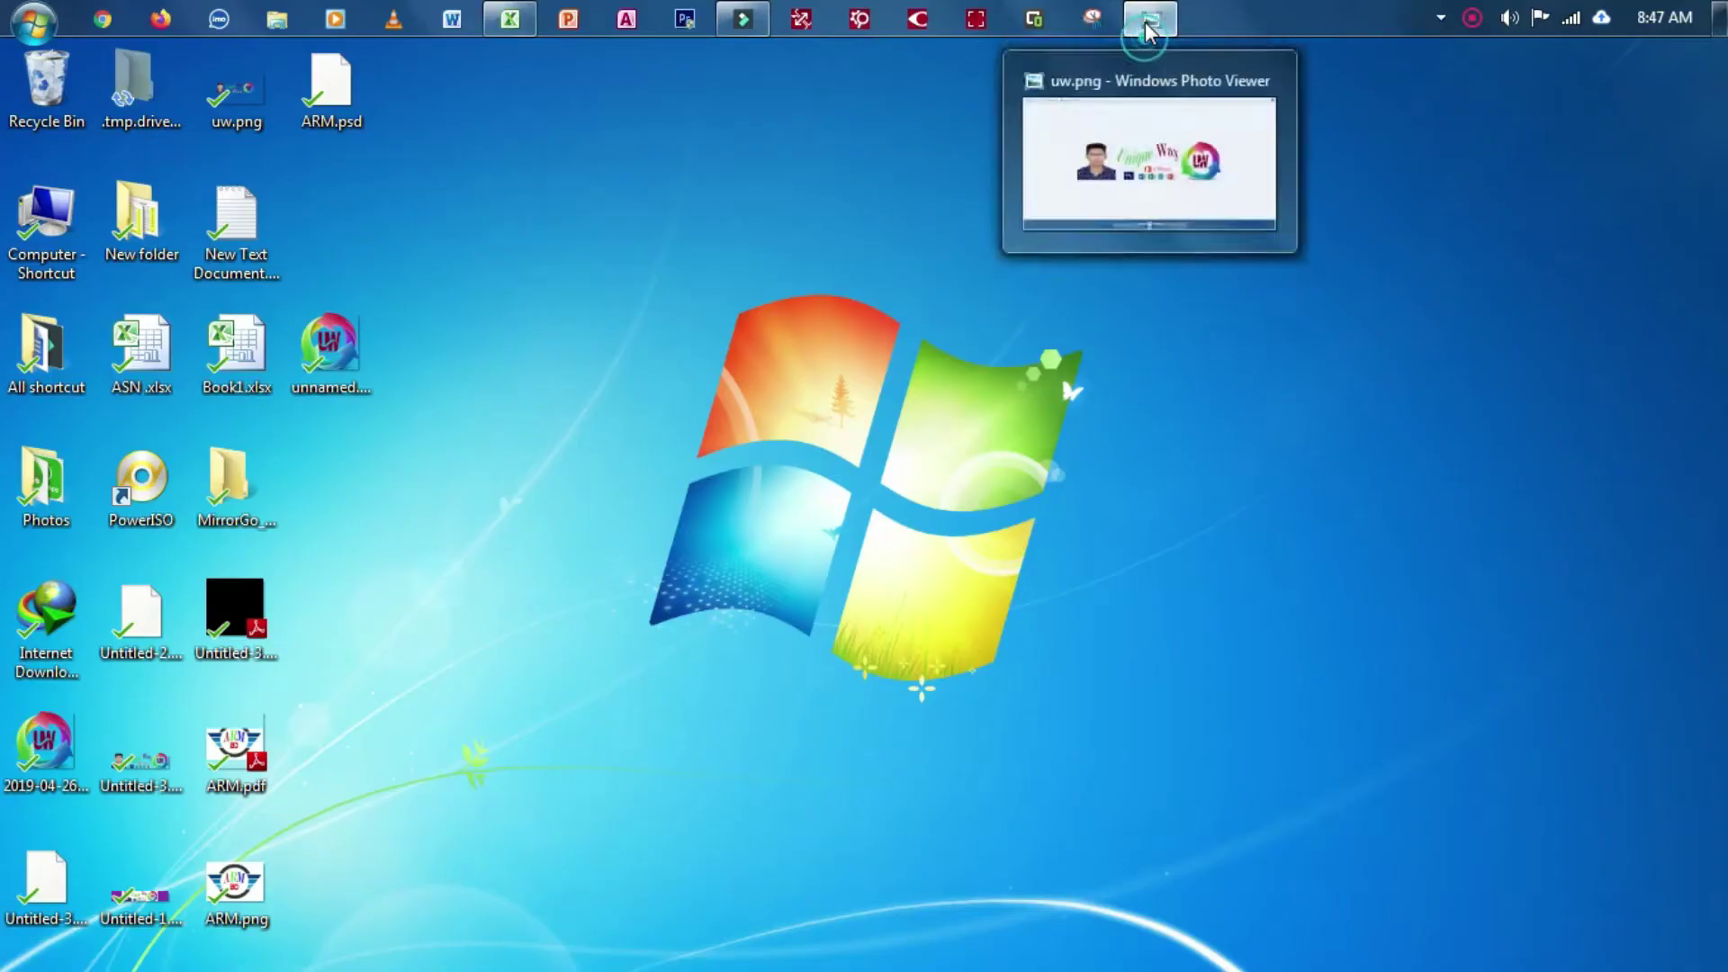
Step: Switch windows from the taskbar to reach the Book1 workbook with the sales table
{"action": "left_click", "coordinate": [1149, 18]}
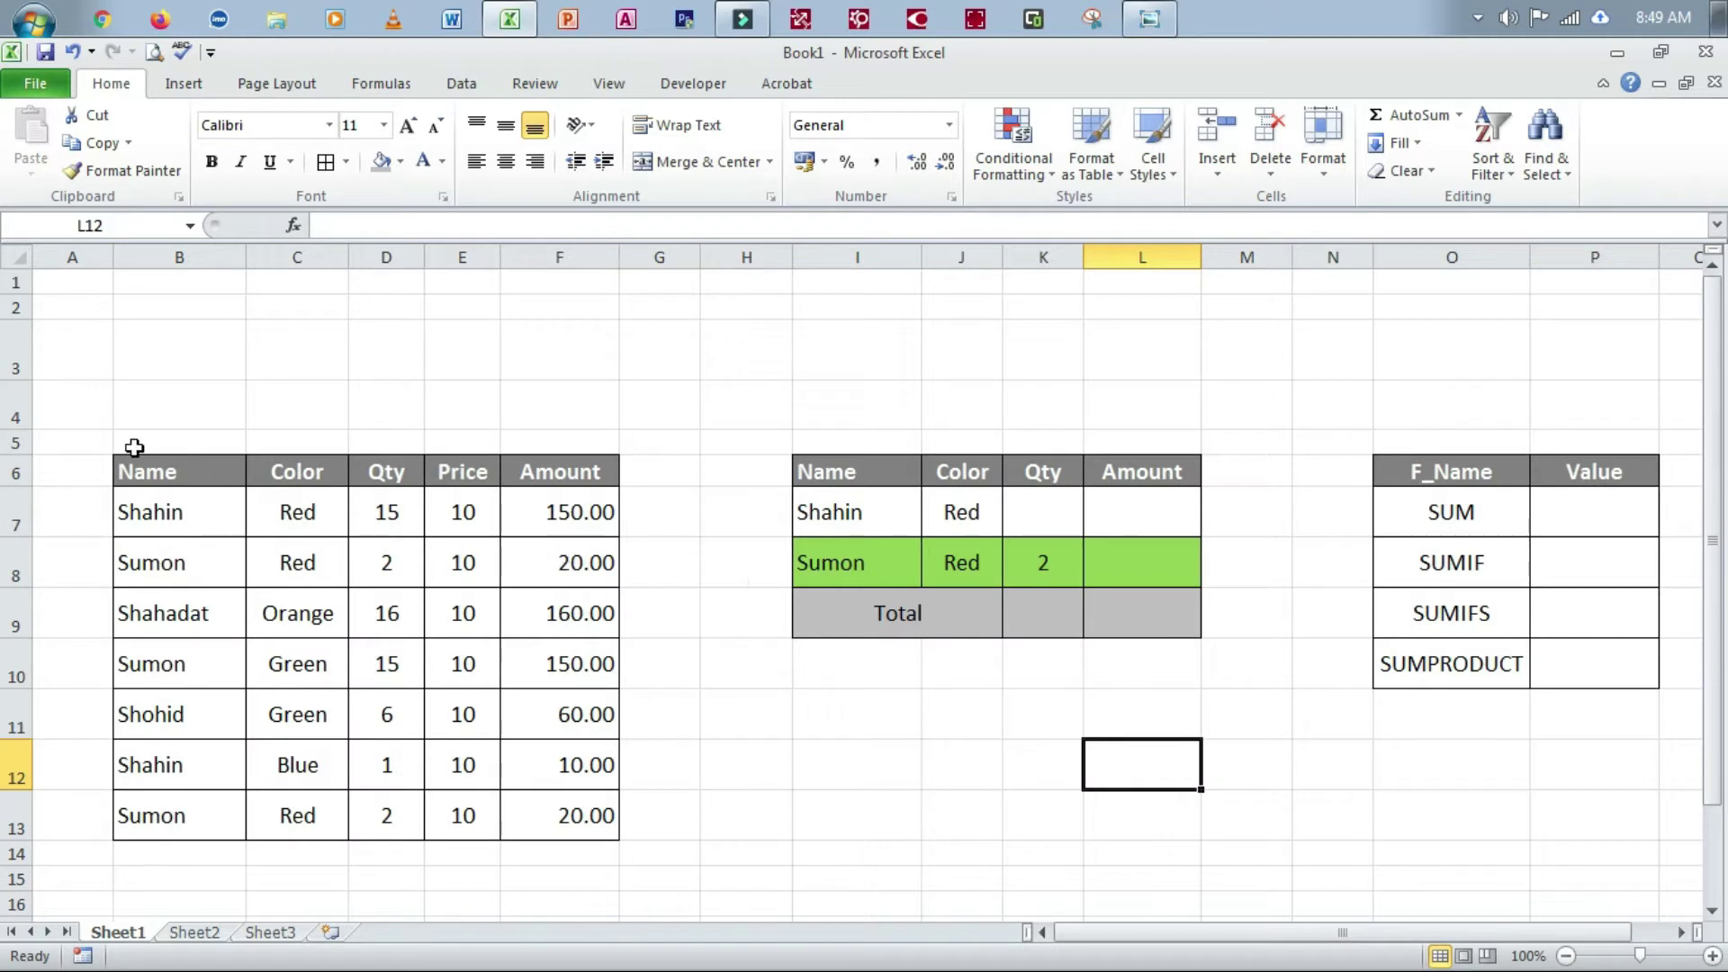
{"action": "left_click_drag", "start_coordinate": [131, 463], "coordinate": [565, 815]}
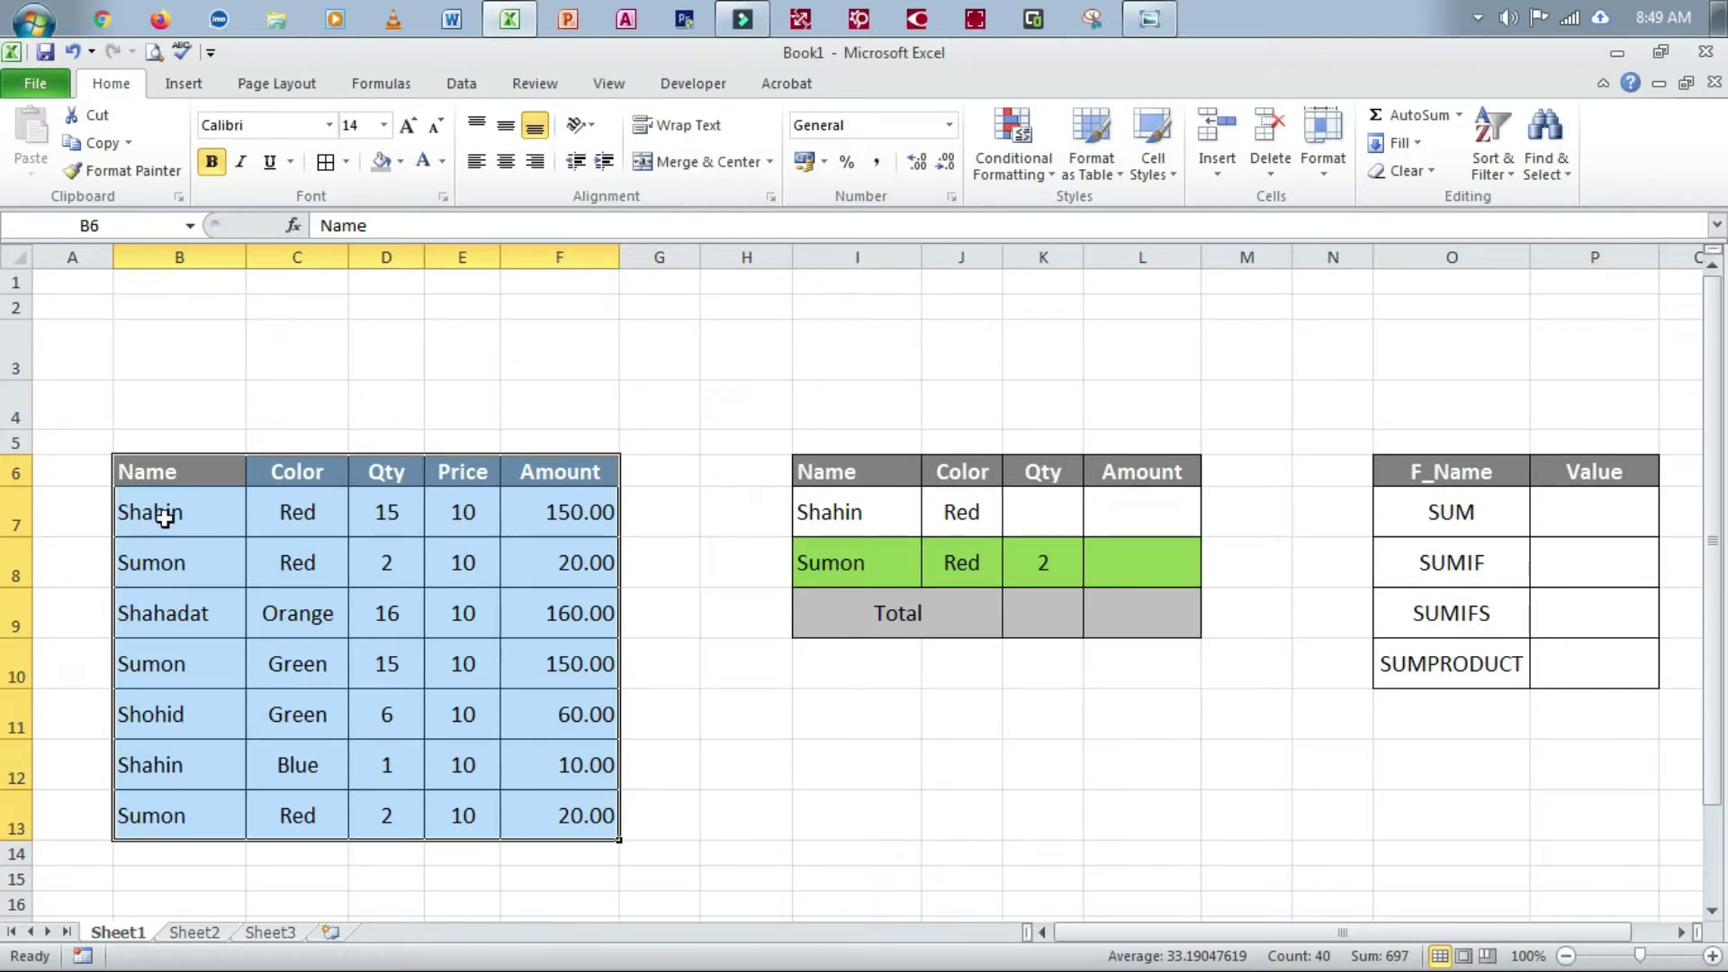
{"action": "left_click_drag", "start_coordinate": [155, 511], "coordinate": [173, 763]}
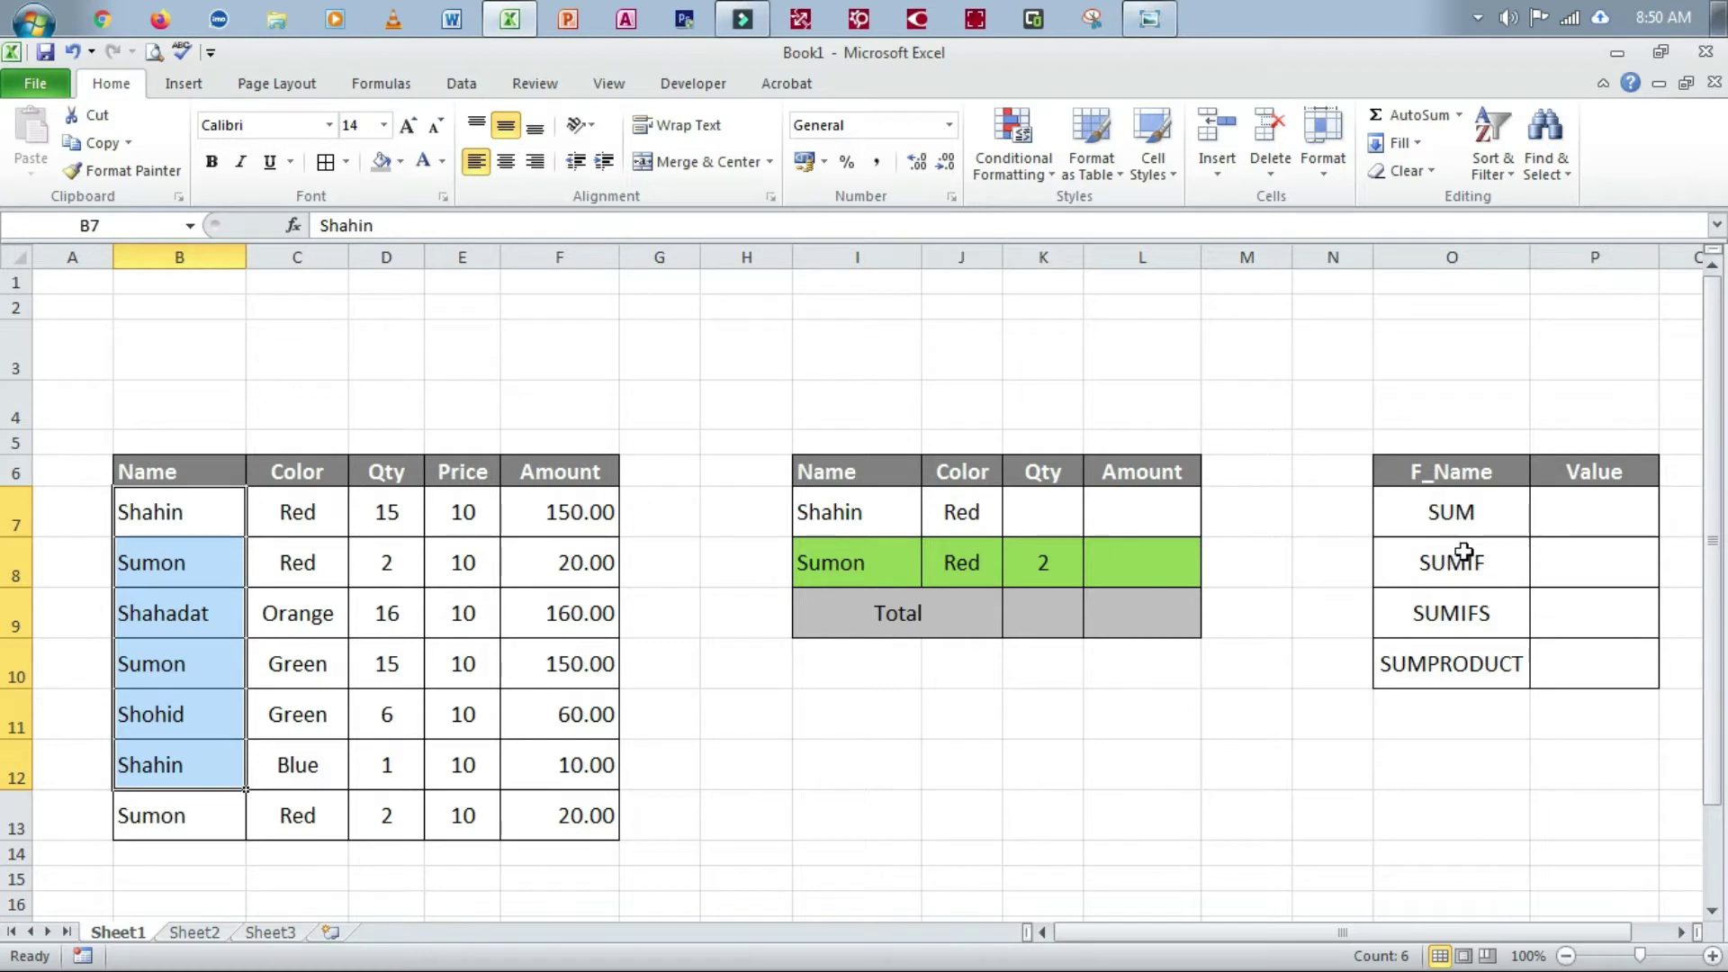
{"action": "left_click_drag", "start_coordinate": [1463, 518], "coordinate": [1460, 662]}
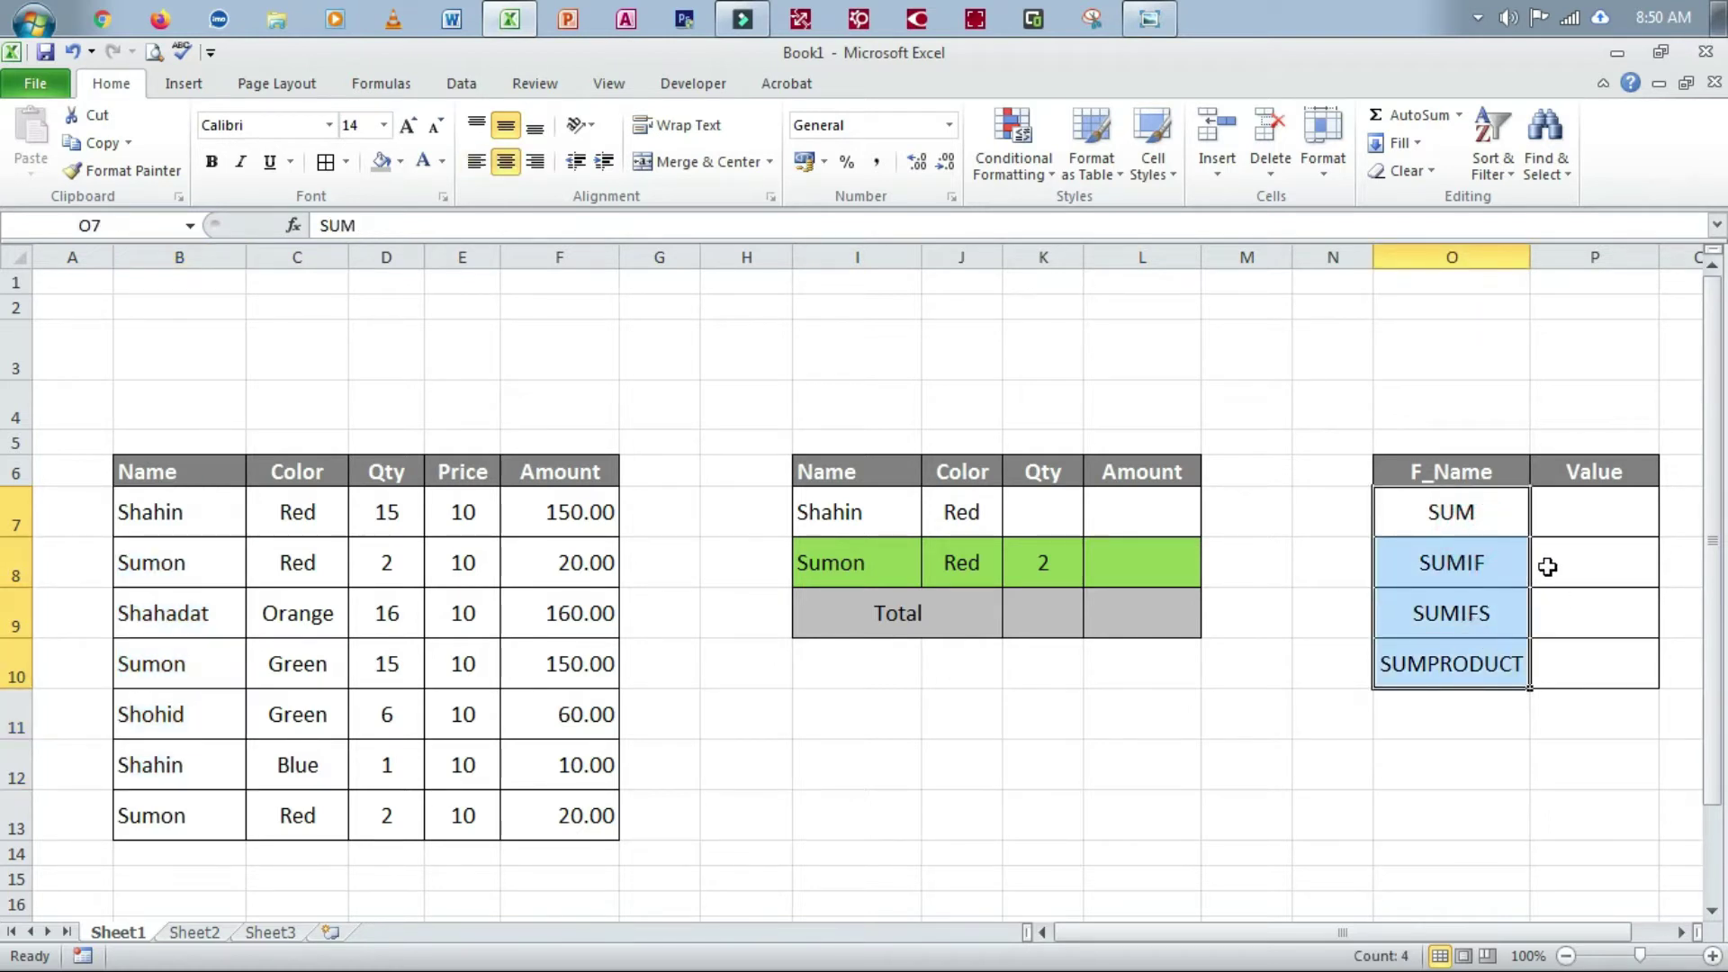
{"action": "left_click", "coordinate": [1488, 523]}
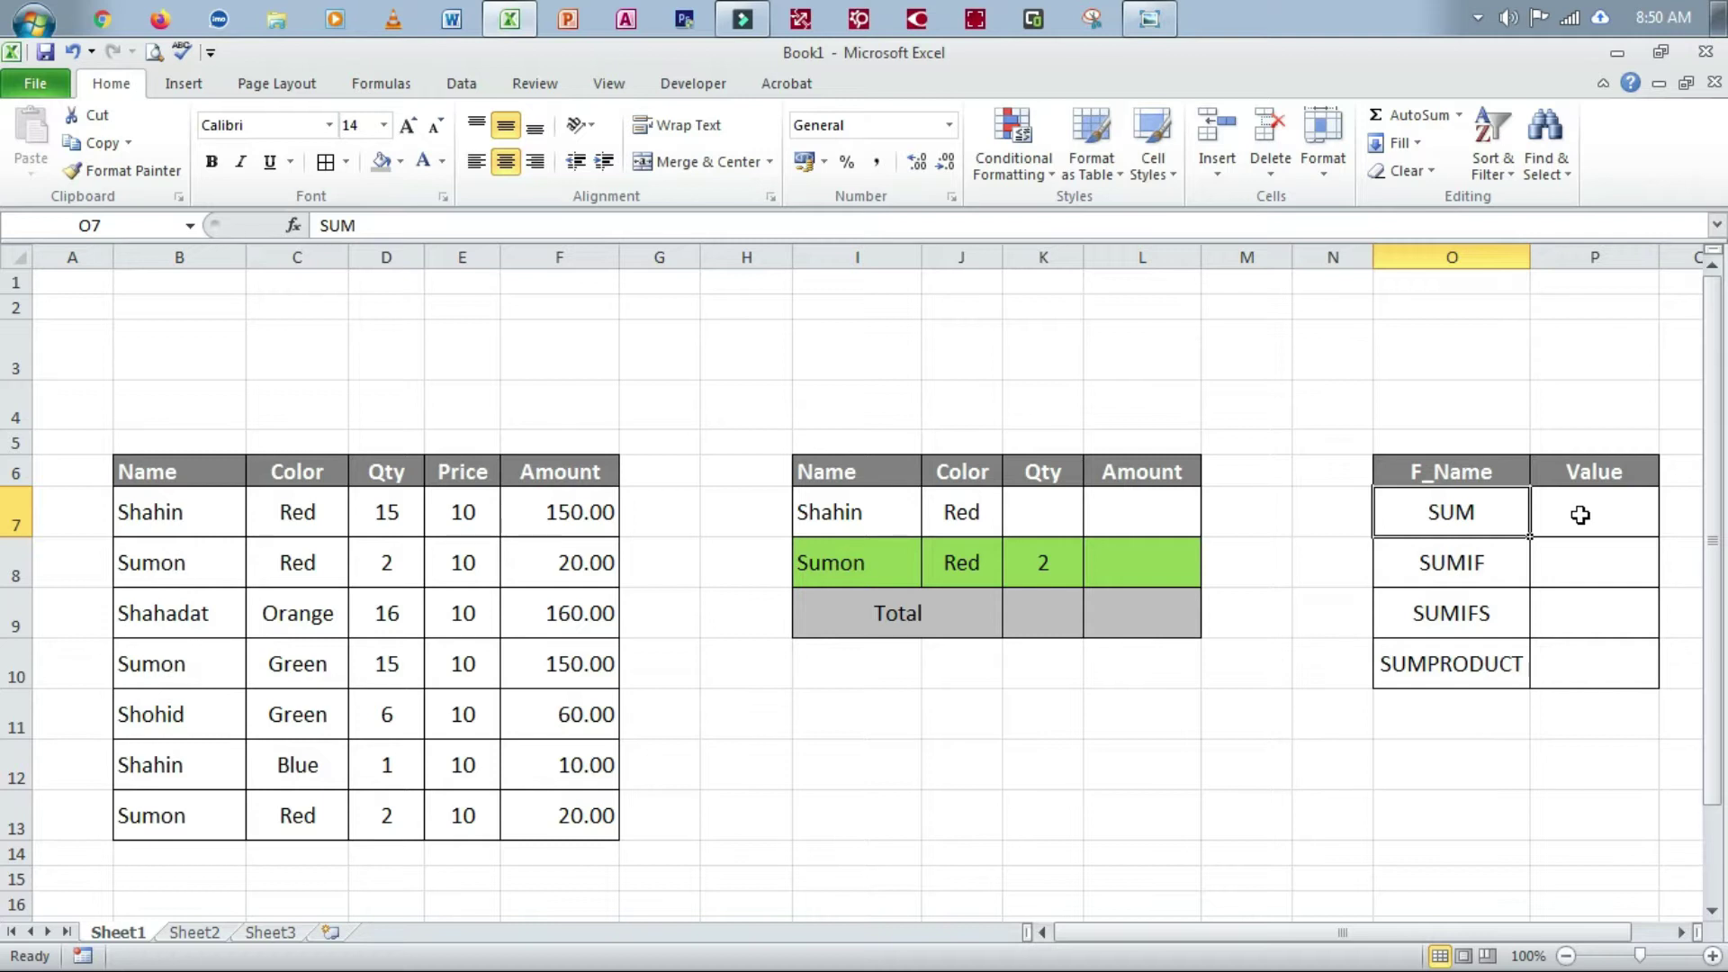
Step: Enter =SUM(F7:F13) in the SUM Value cell so it shows 570.00
{"action": "left_click", "coordinate": [1580, 515]}
{"action": "type", "text": "="}
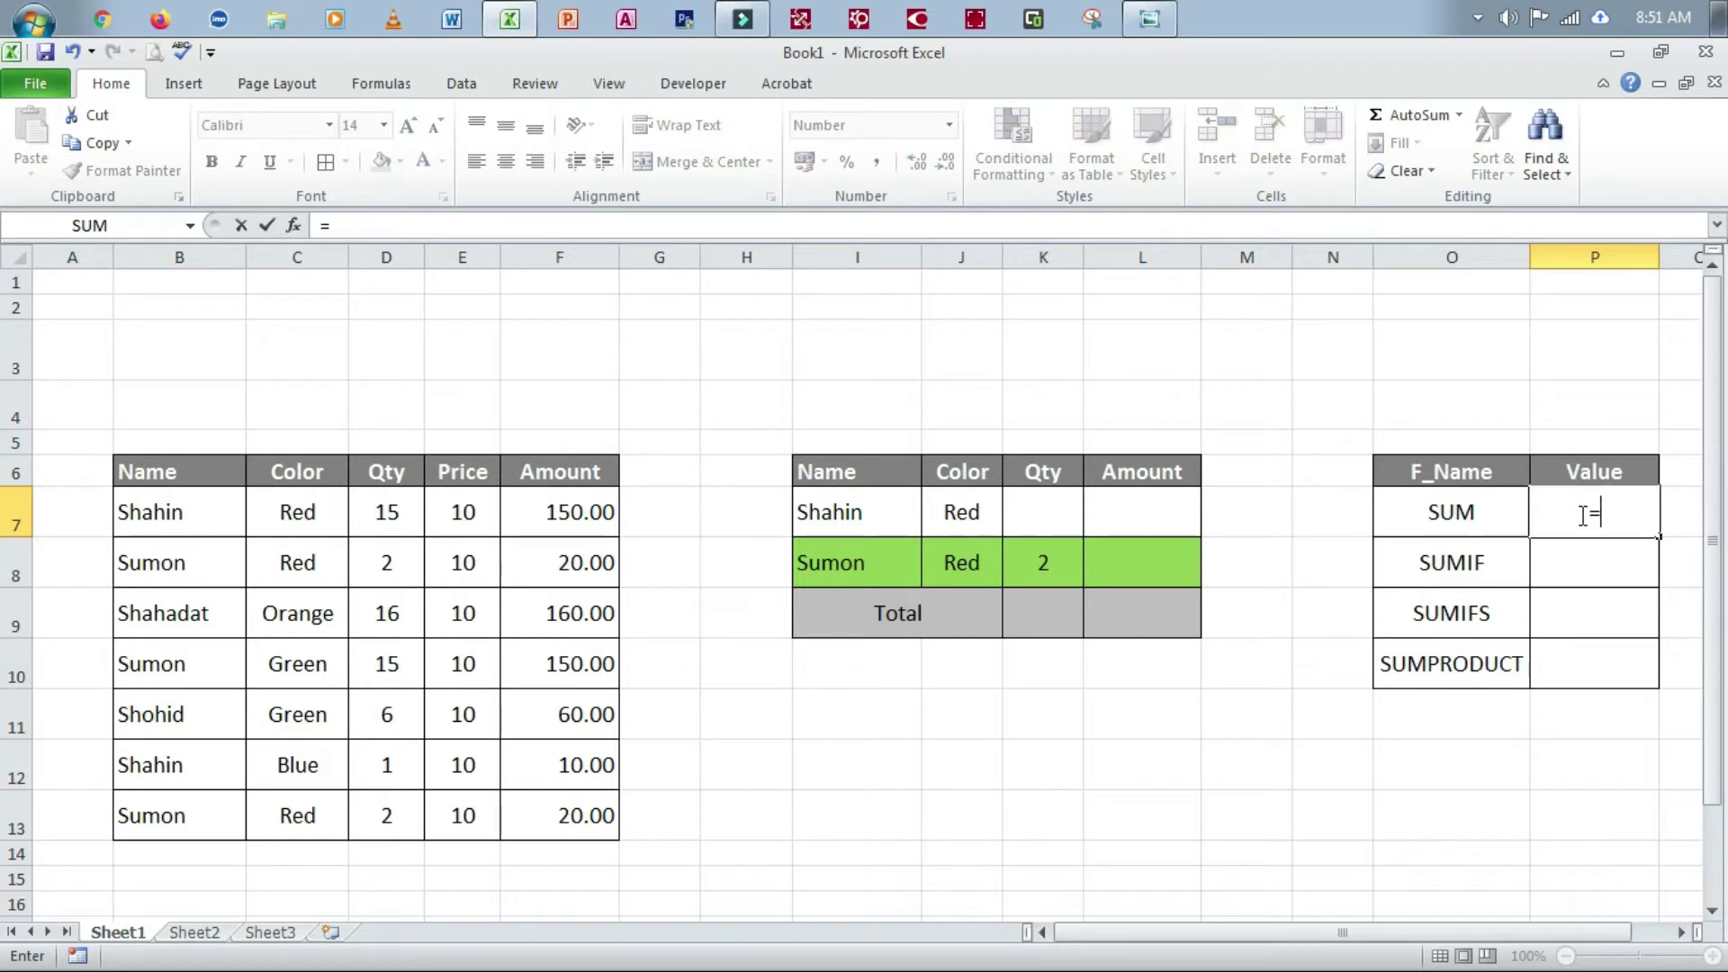
{"action": "type", "text": "sum"}
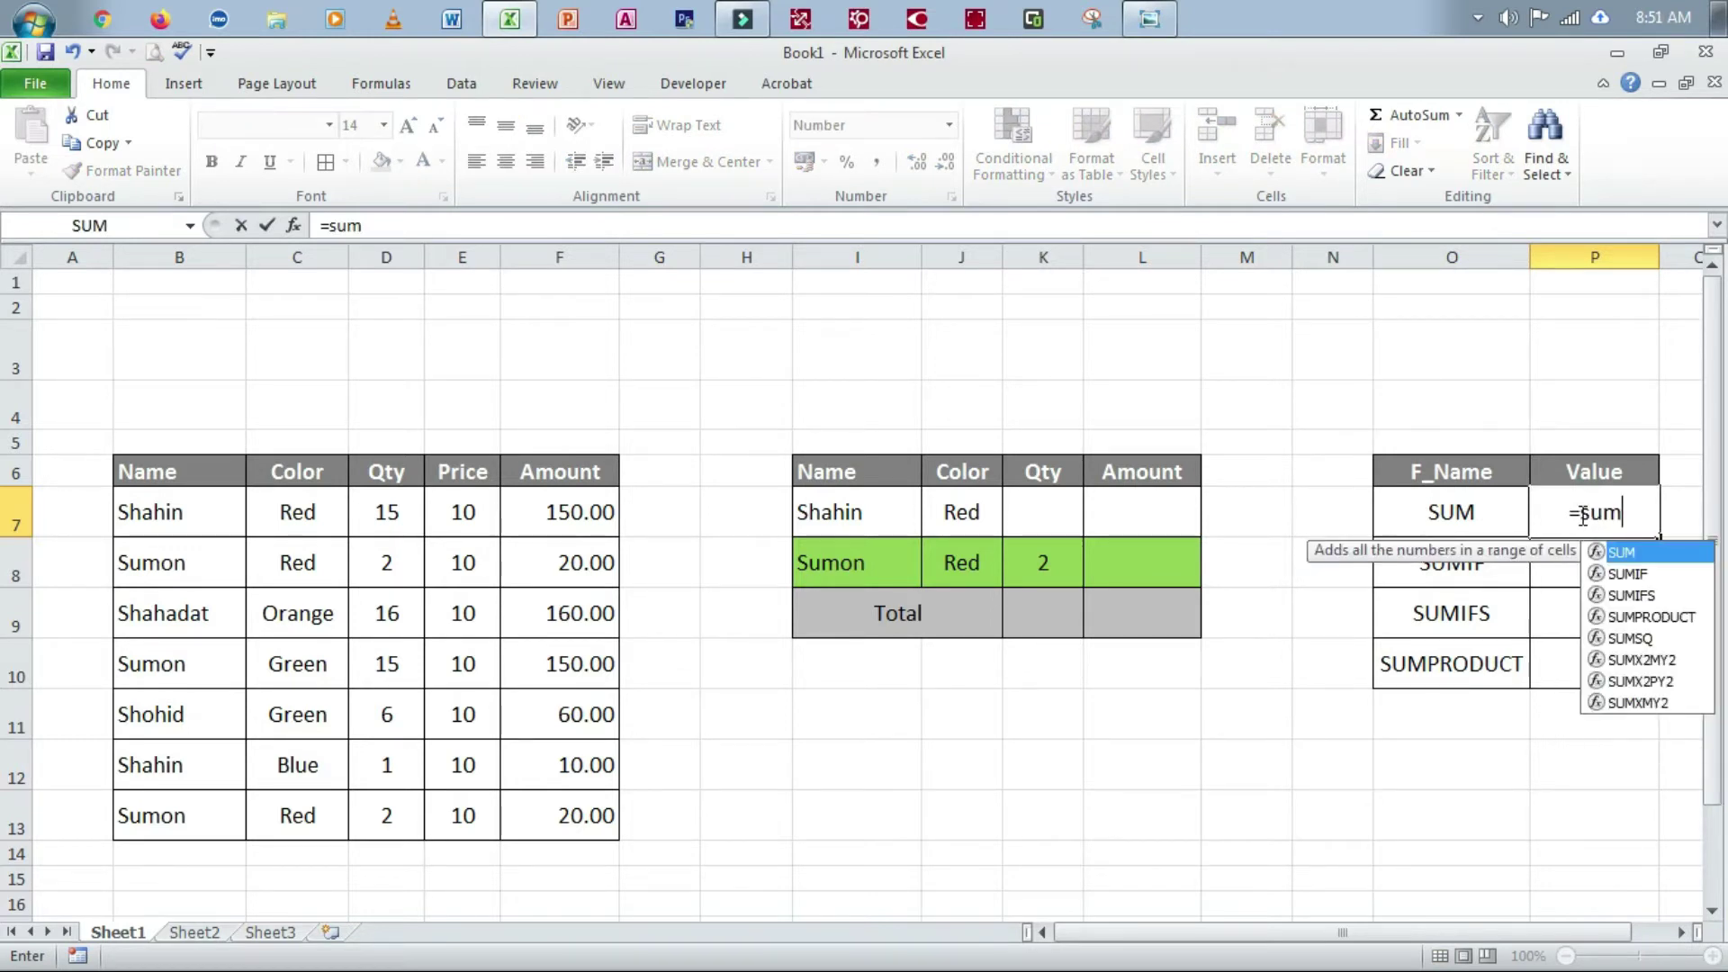
{"action": "key", "text": "Tab"}
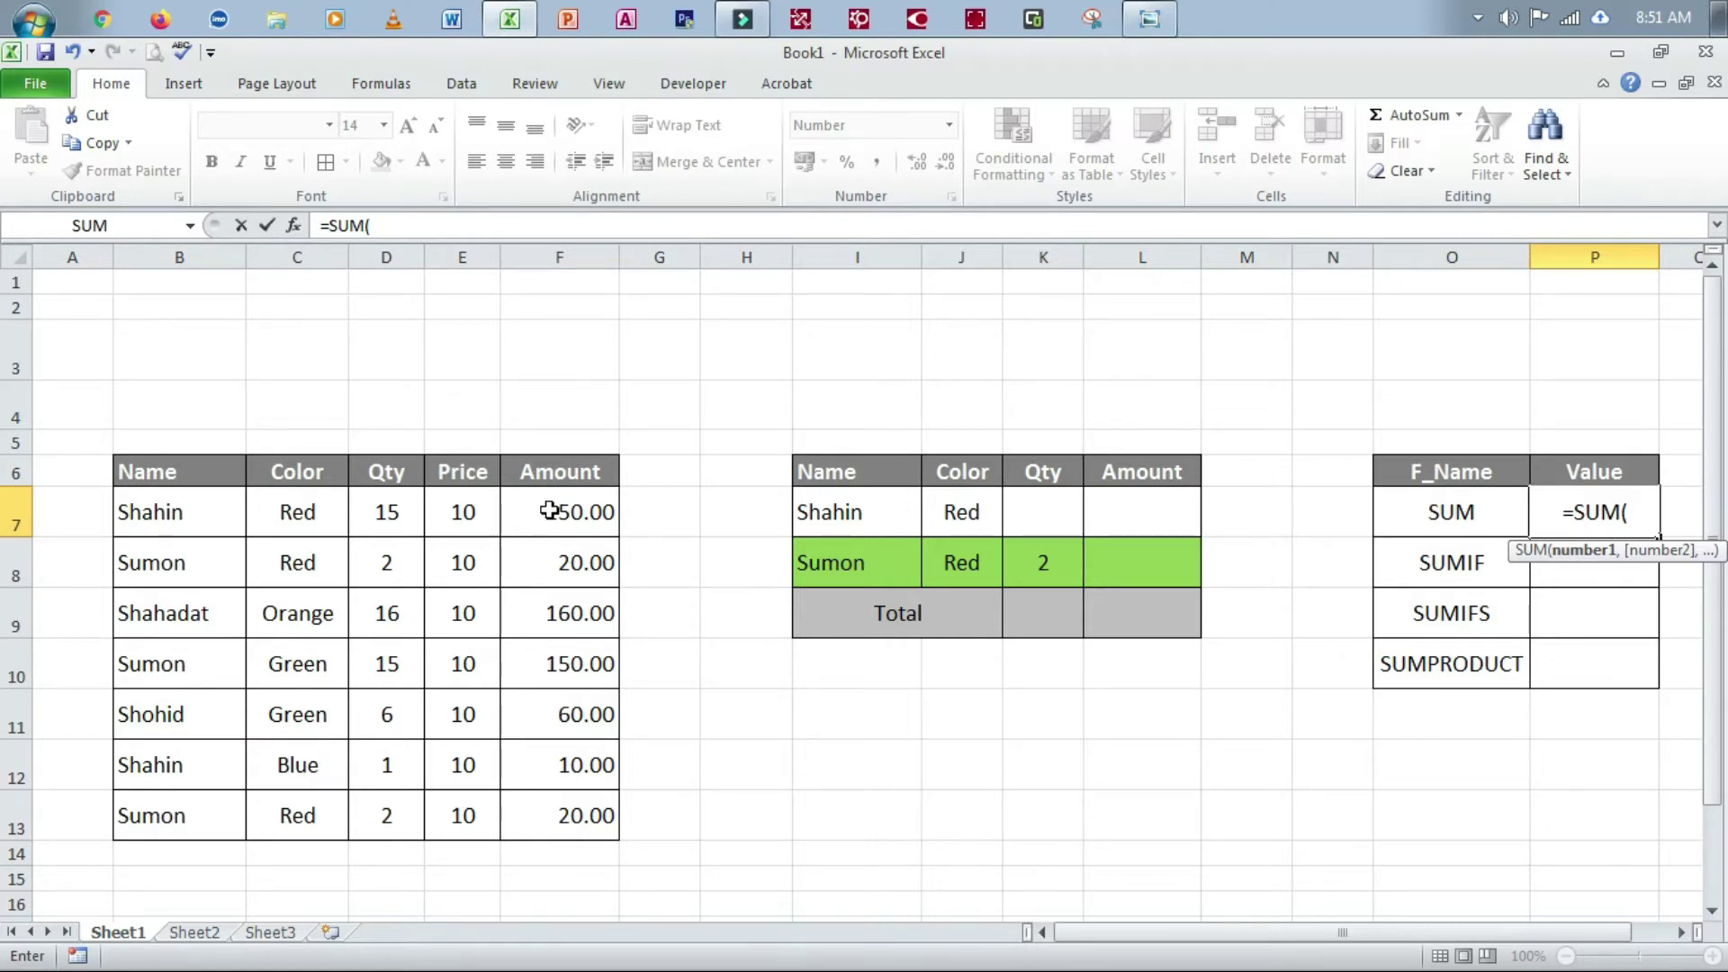
{"action": "left_click_drag", "start_coordinate": [550, 511], "coordinate": [549, 816]}
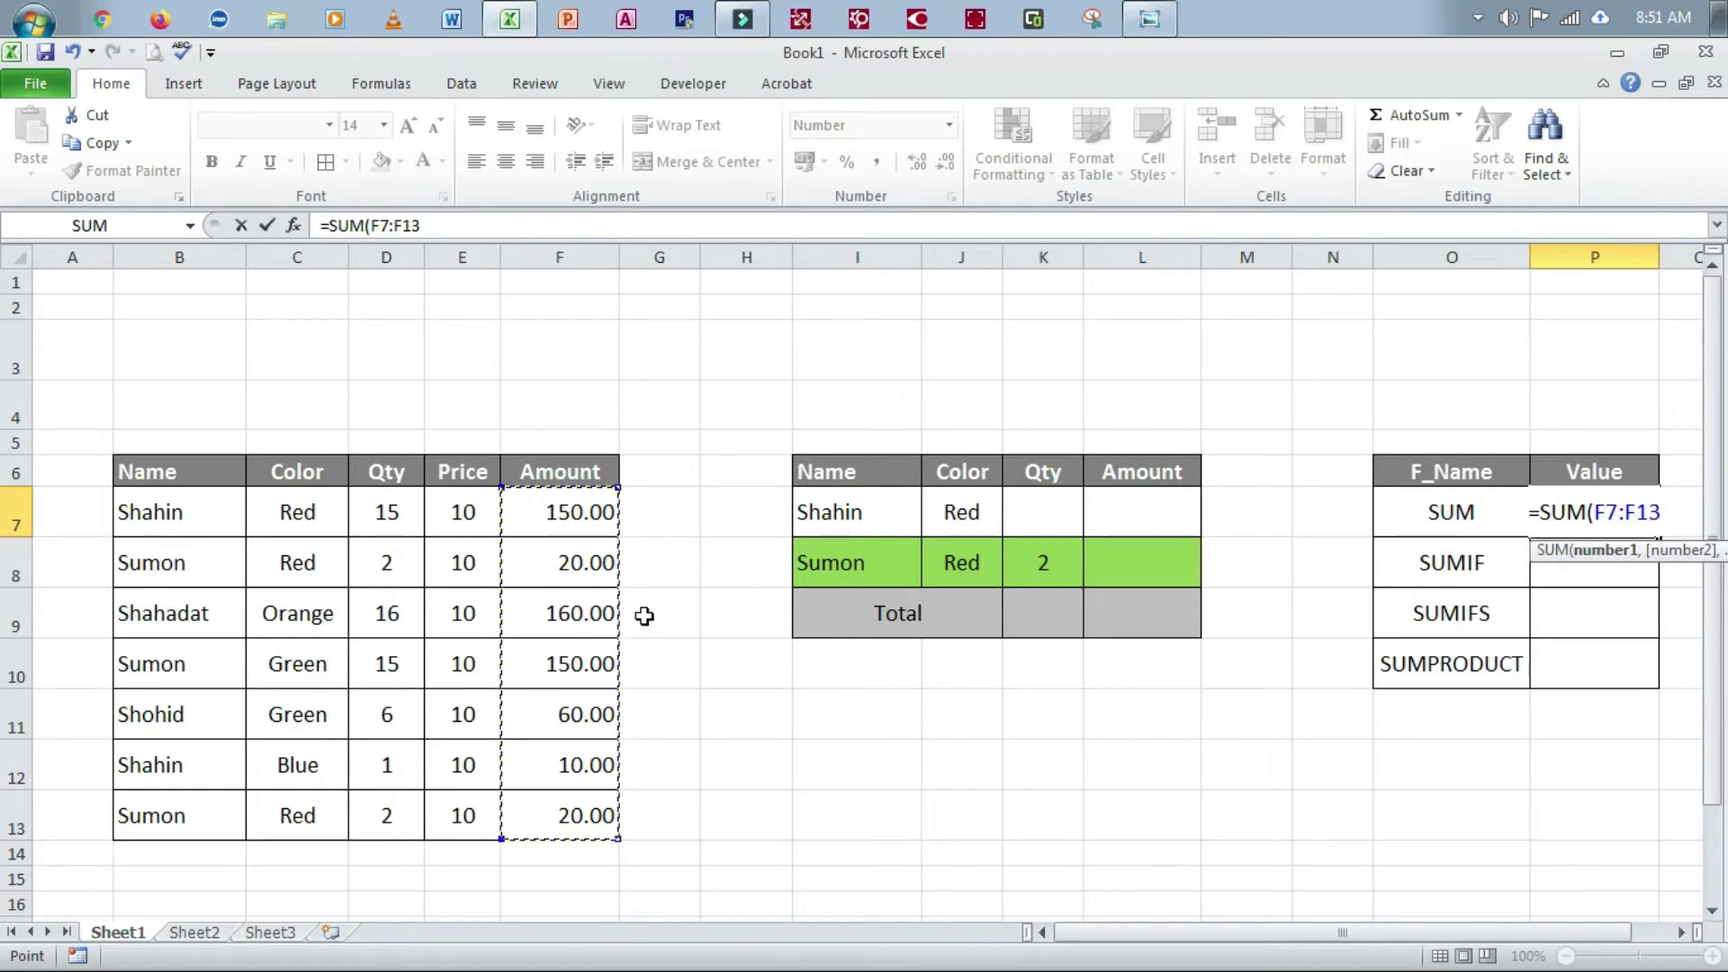
{"action": "key", "text": "Return"}
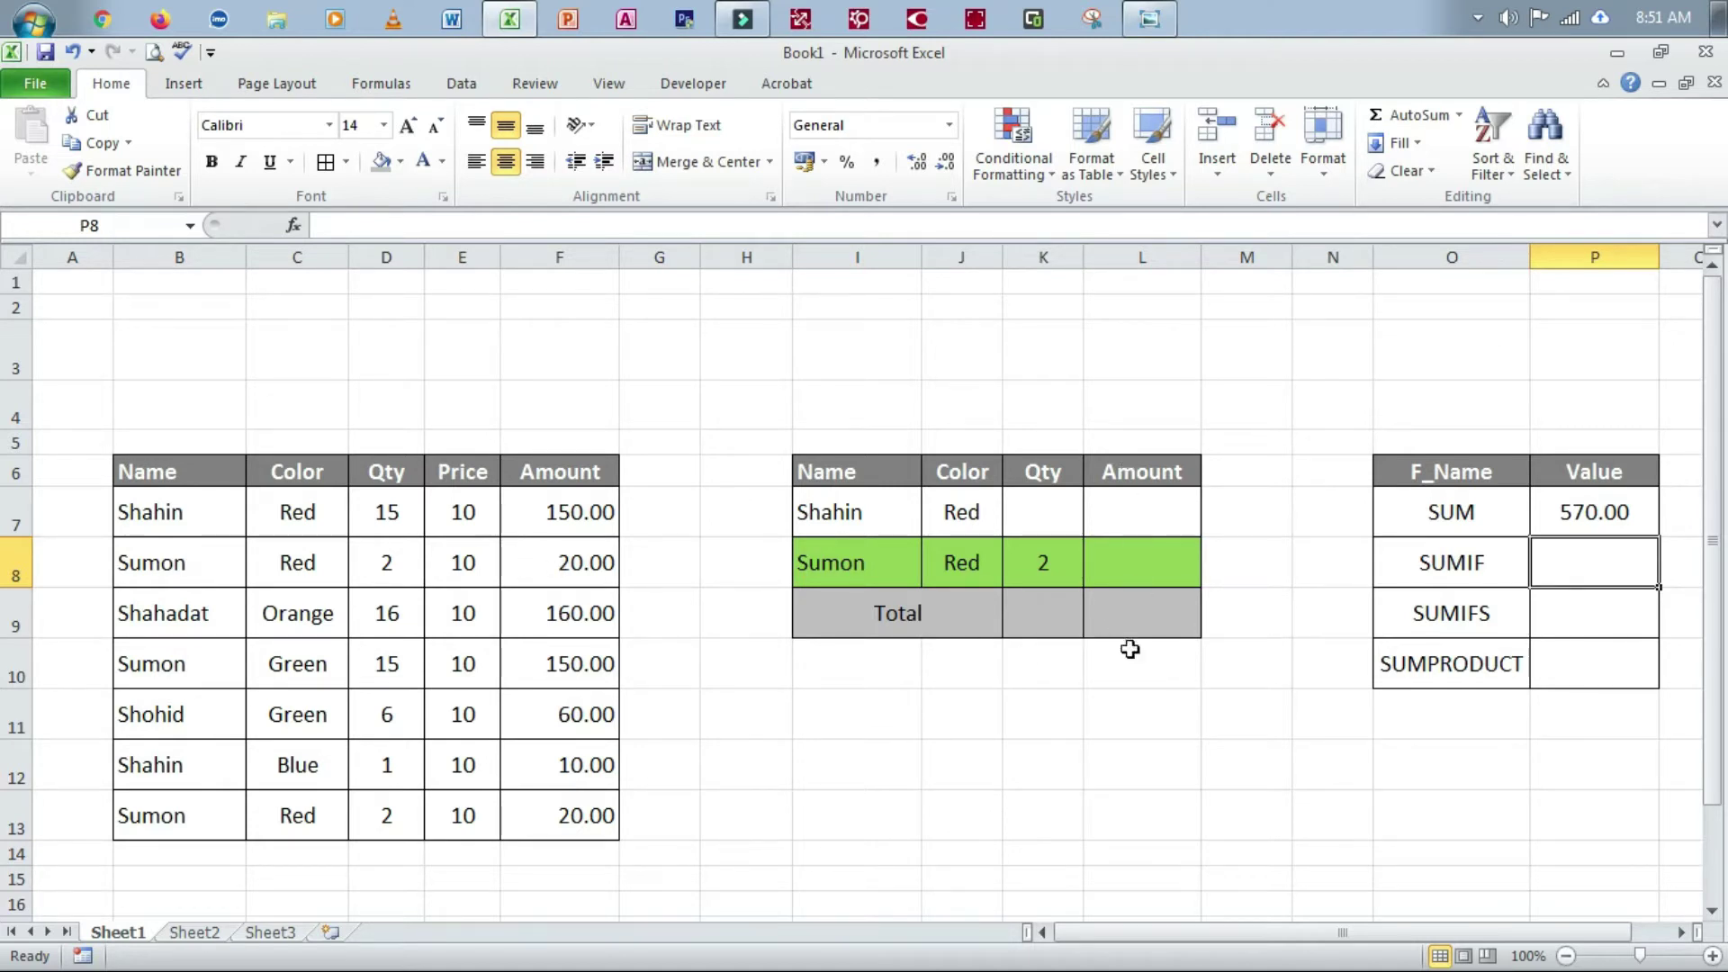
{"action": "left_click", "coordinate": [1121, 619]}
Step: Total the Amount column in L9 with =SUM(F7:F13), giving 570.00
{"action": "type", "text": "="}
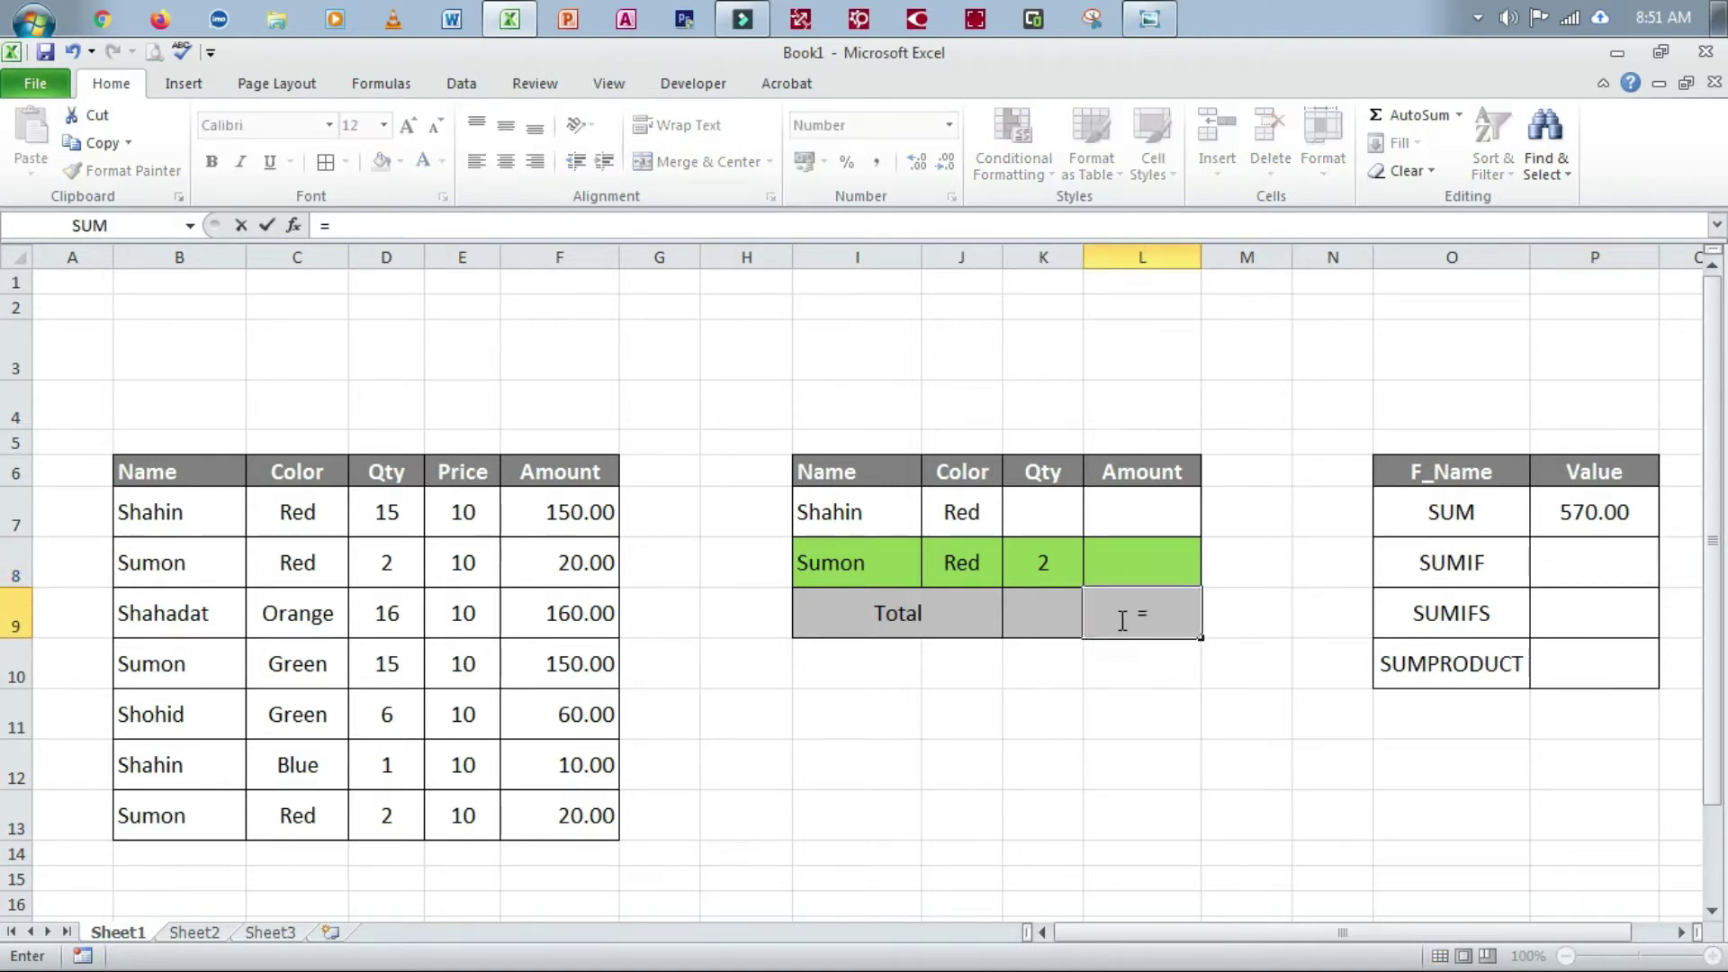
{"action": "type", "text": "sum"}
{"action": "key", "text": "Tab"}
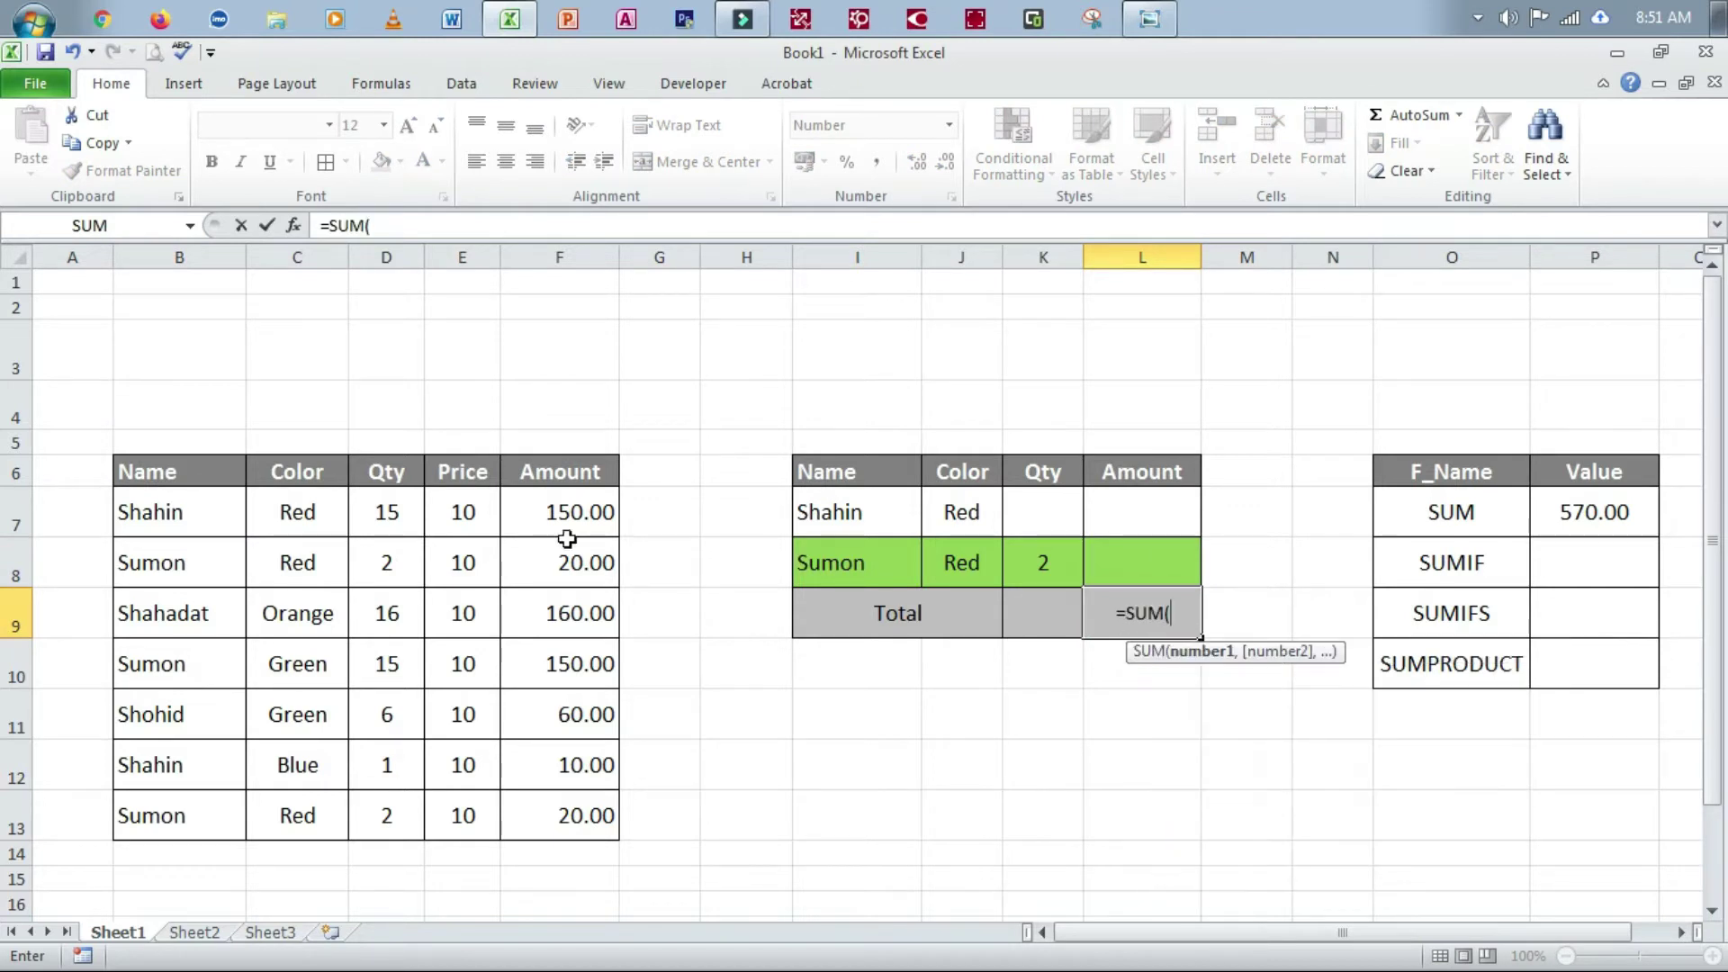
{"action": "left_click_drag", "start_coordinate": [549, 527], "coordinate": [573, 819]}
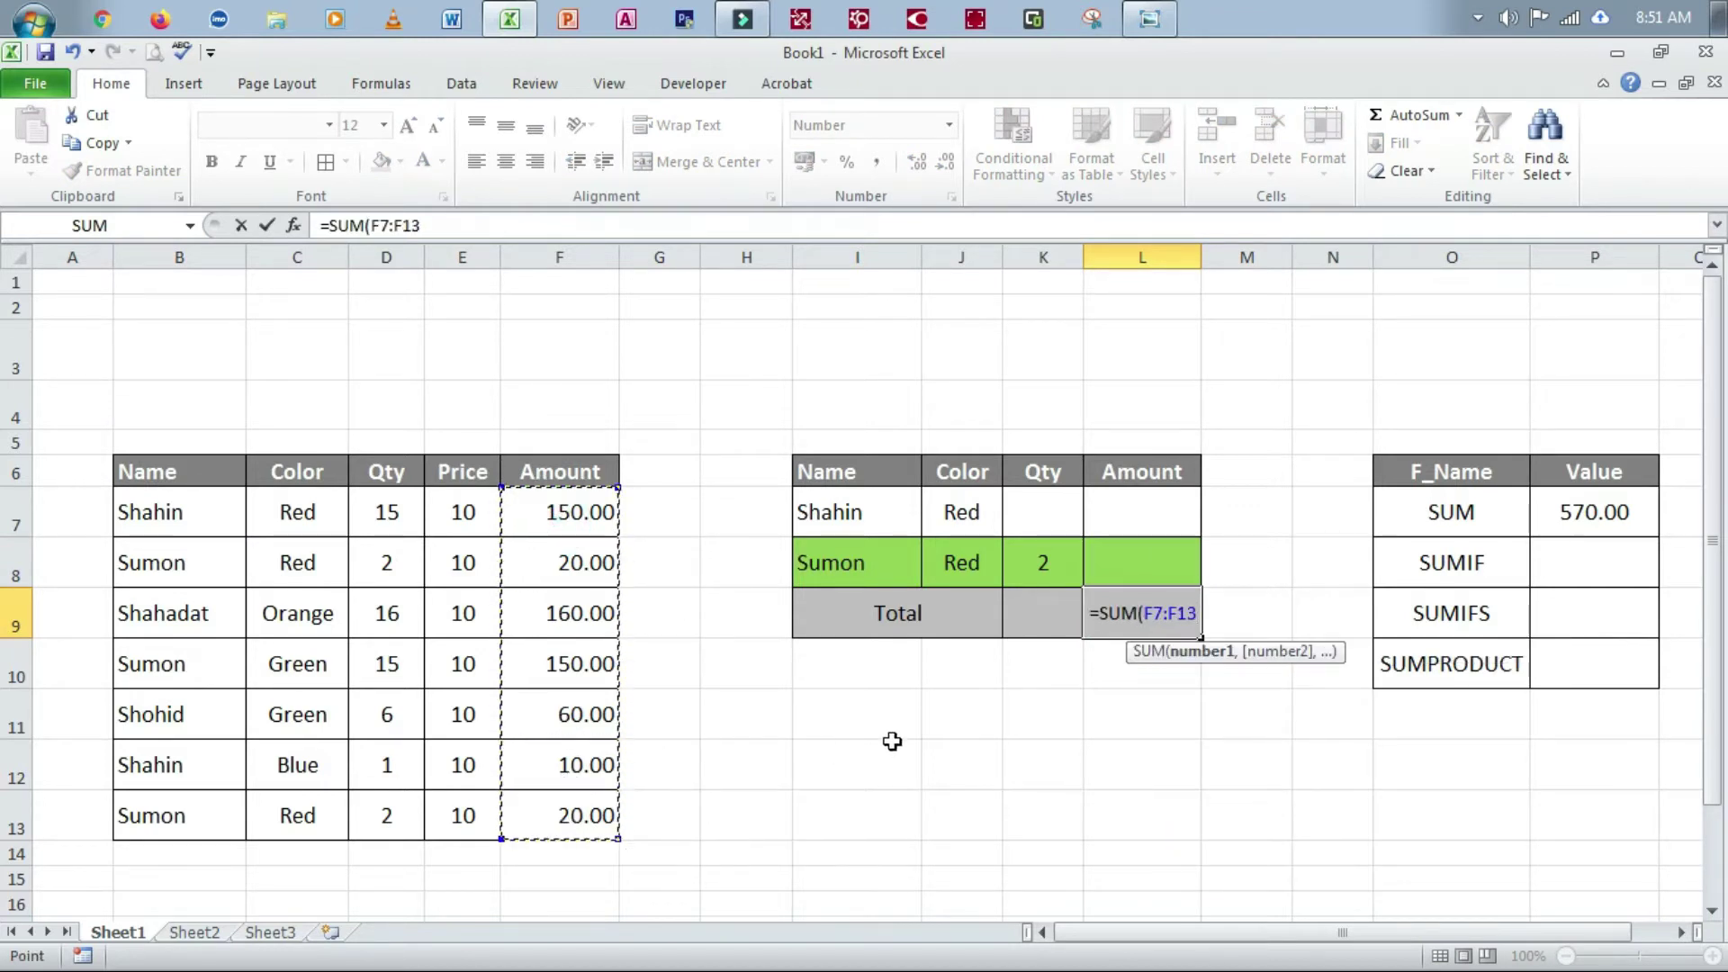
{"action": "key", "text": "Return"}
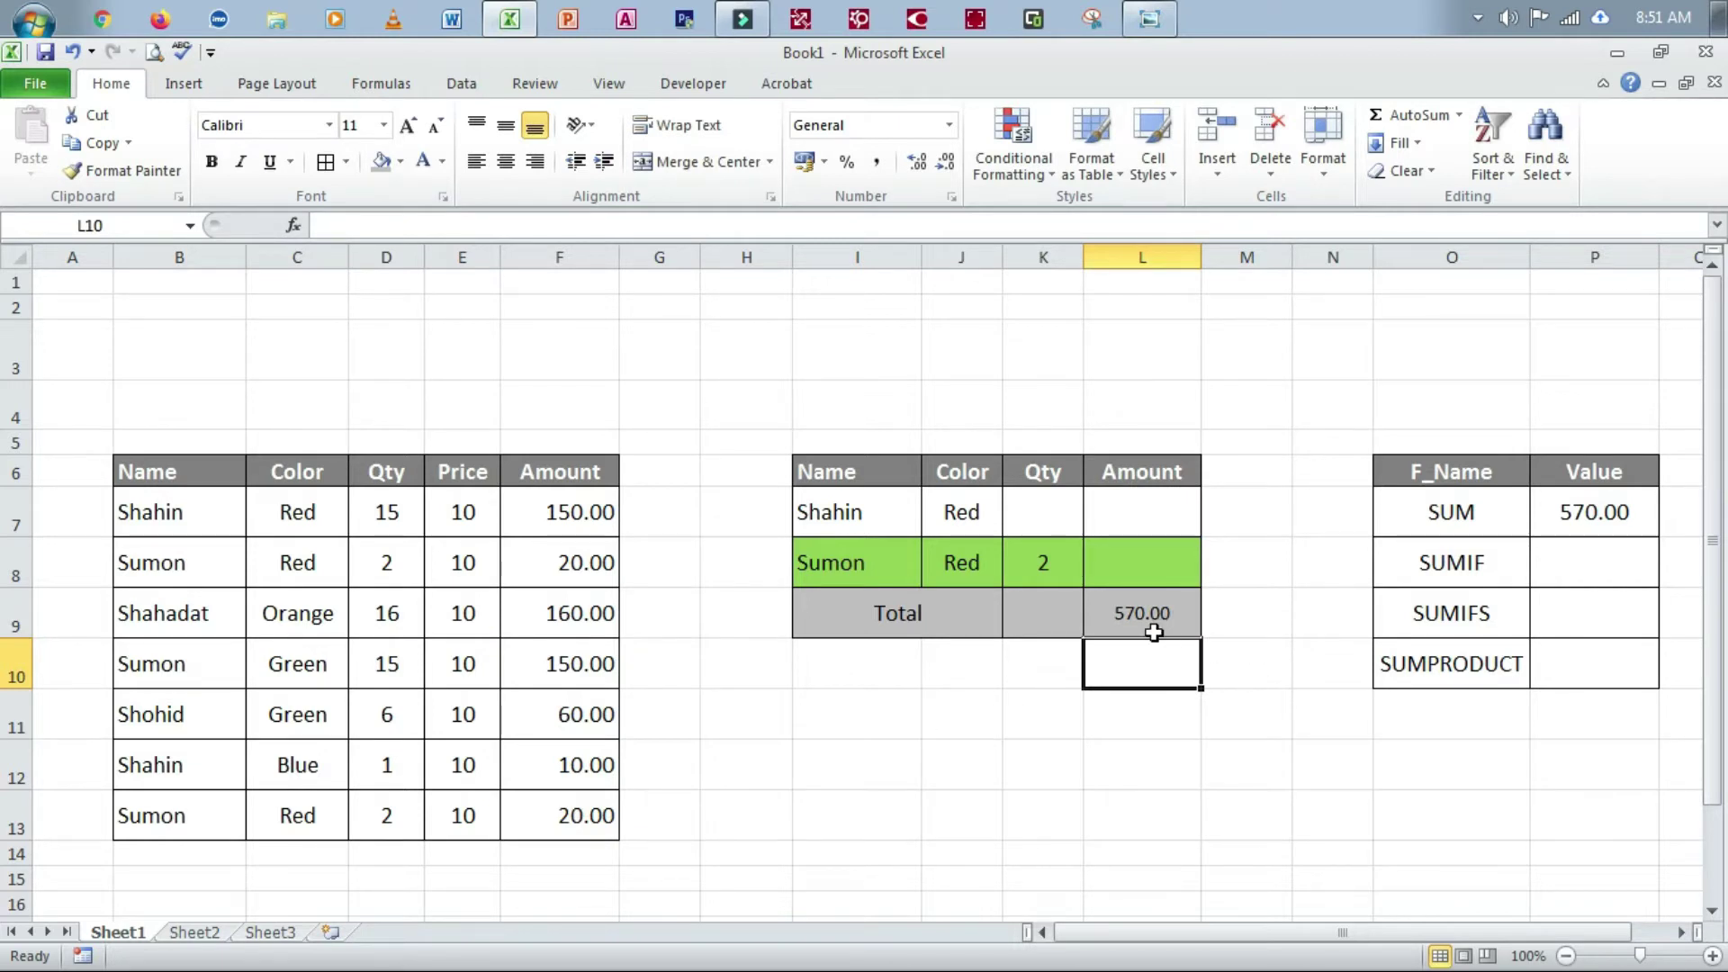
Step: Total the Qty column in K9 with =SUM(D7:D13), giving 57
{"action": "left_click", "coordinate": [1042, 619]}
{"action": "type", "text": "="}
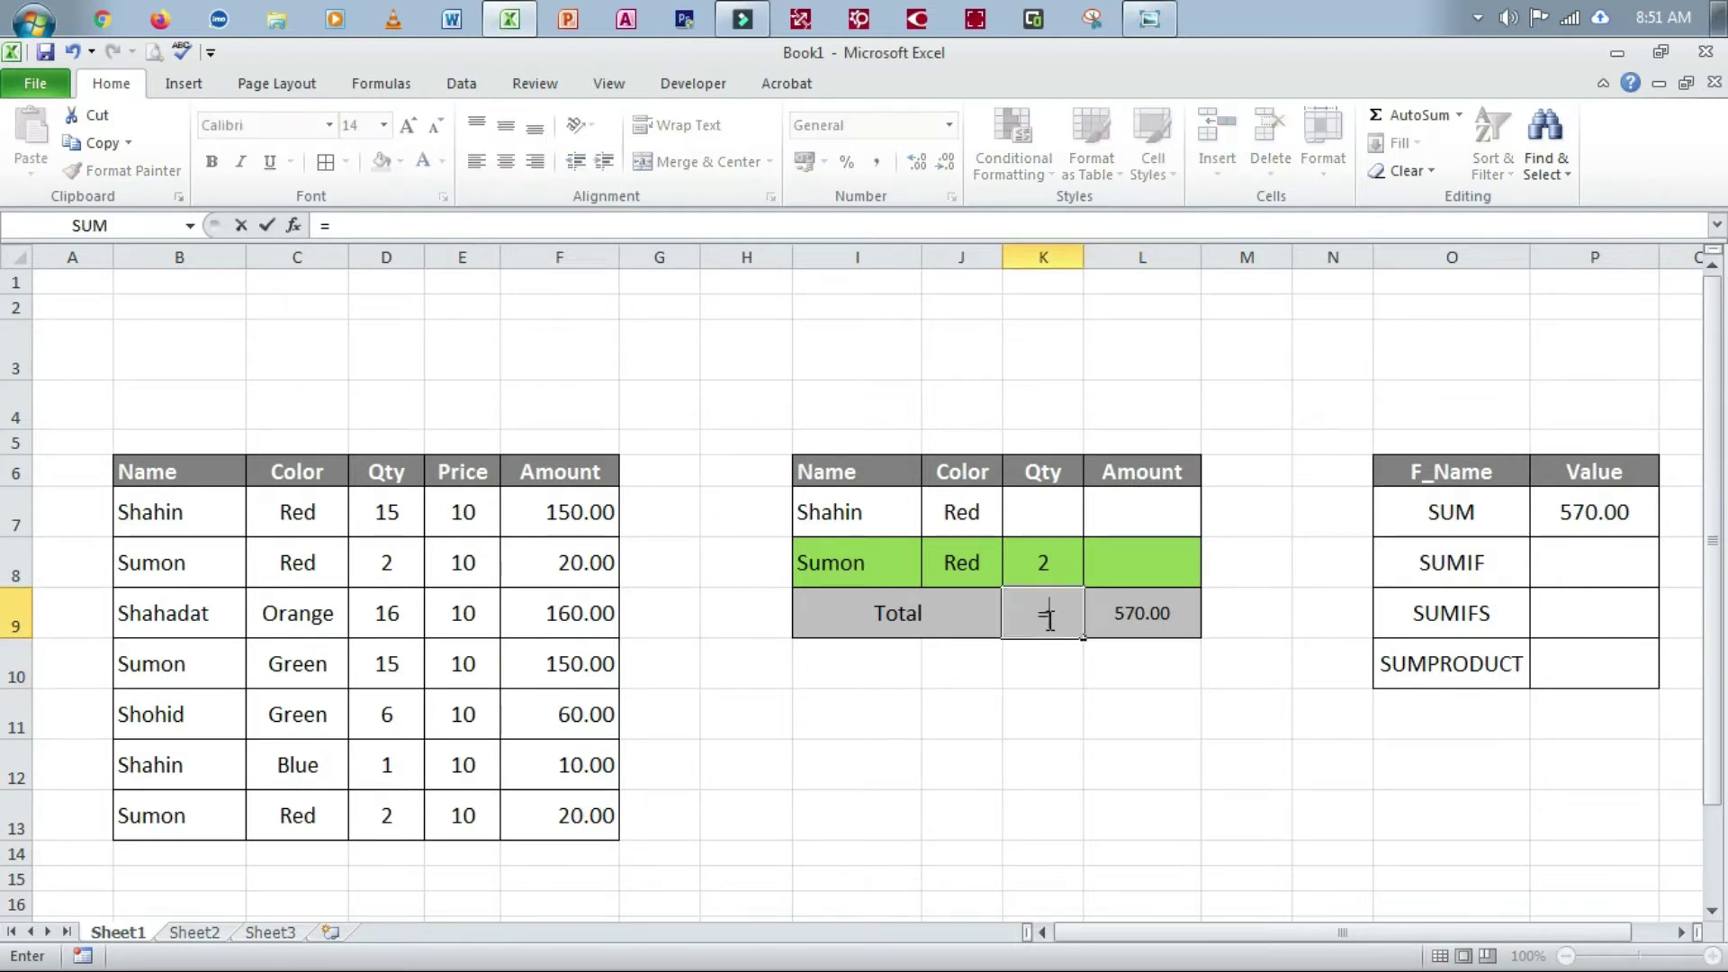
{"action": "type", "text": "sum"}
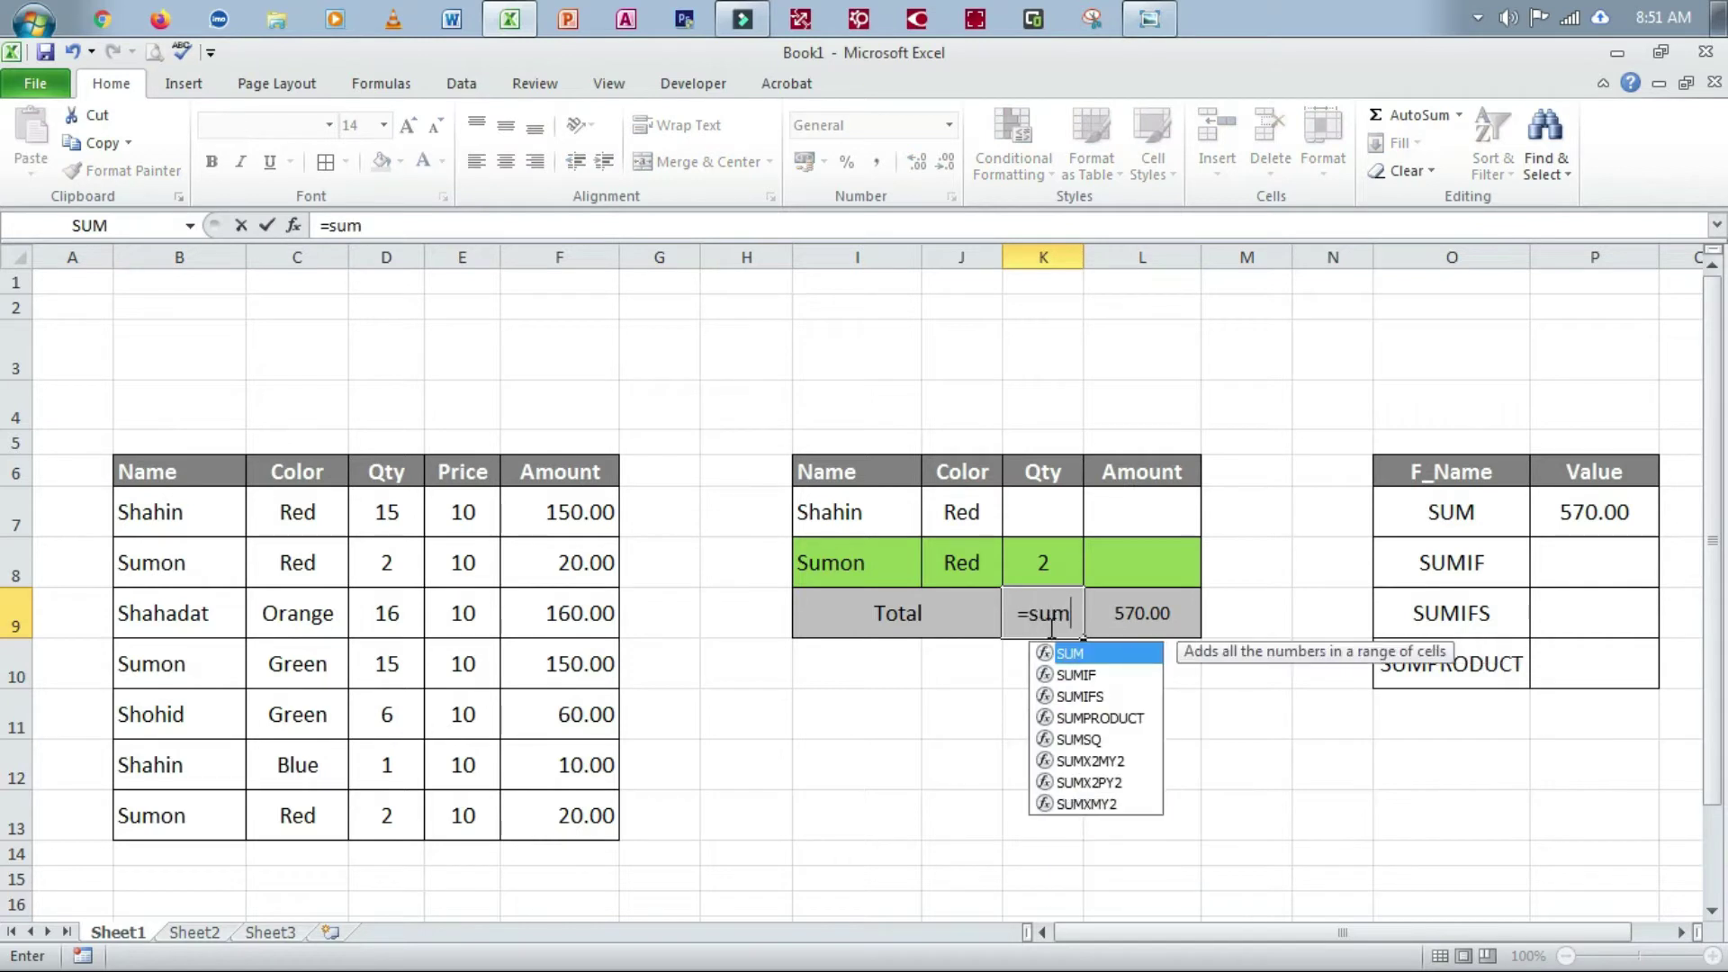
{"action": "key", "text": "Tab"}
{"action": "left_click_drag", "start_coordinate": [386, 512], "coordinate": [378, 814]}
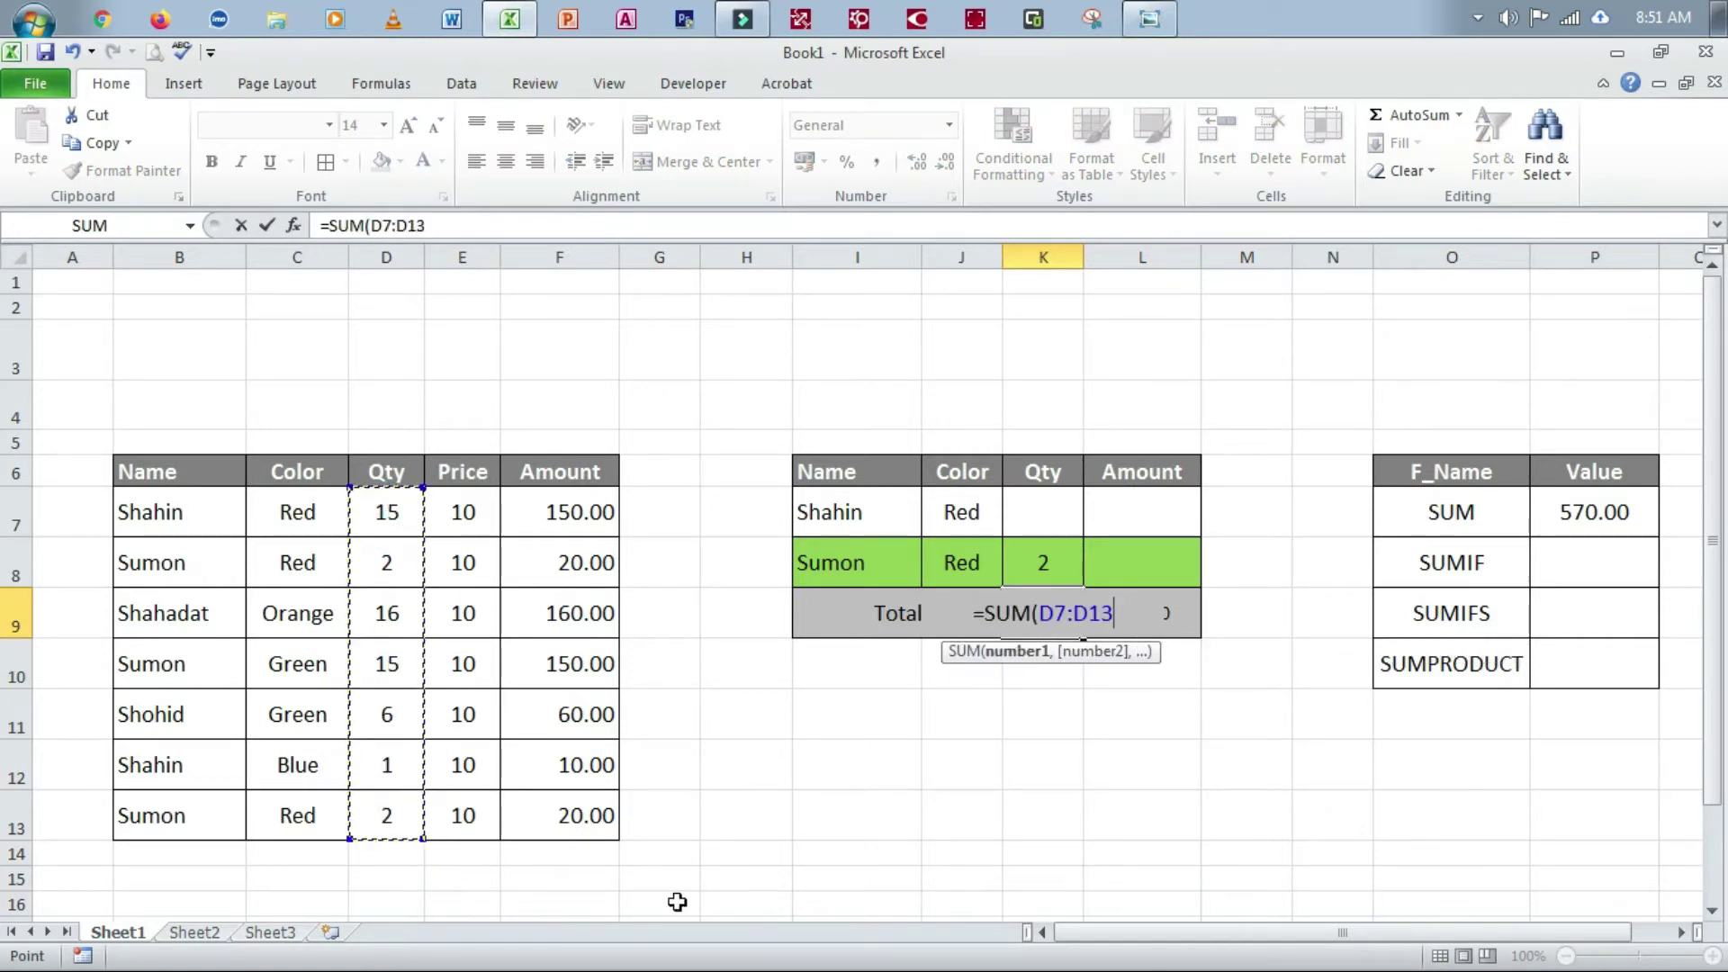
{"action": "key", "text": "Return"}
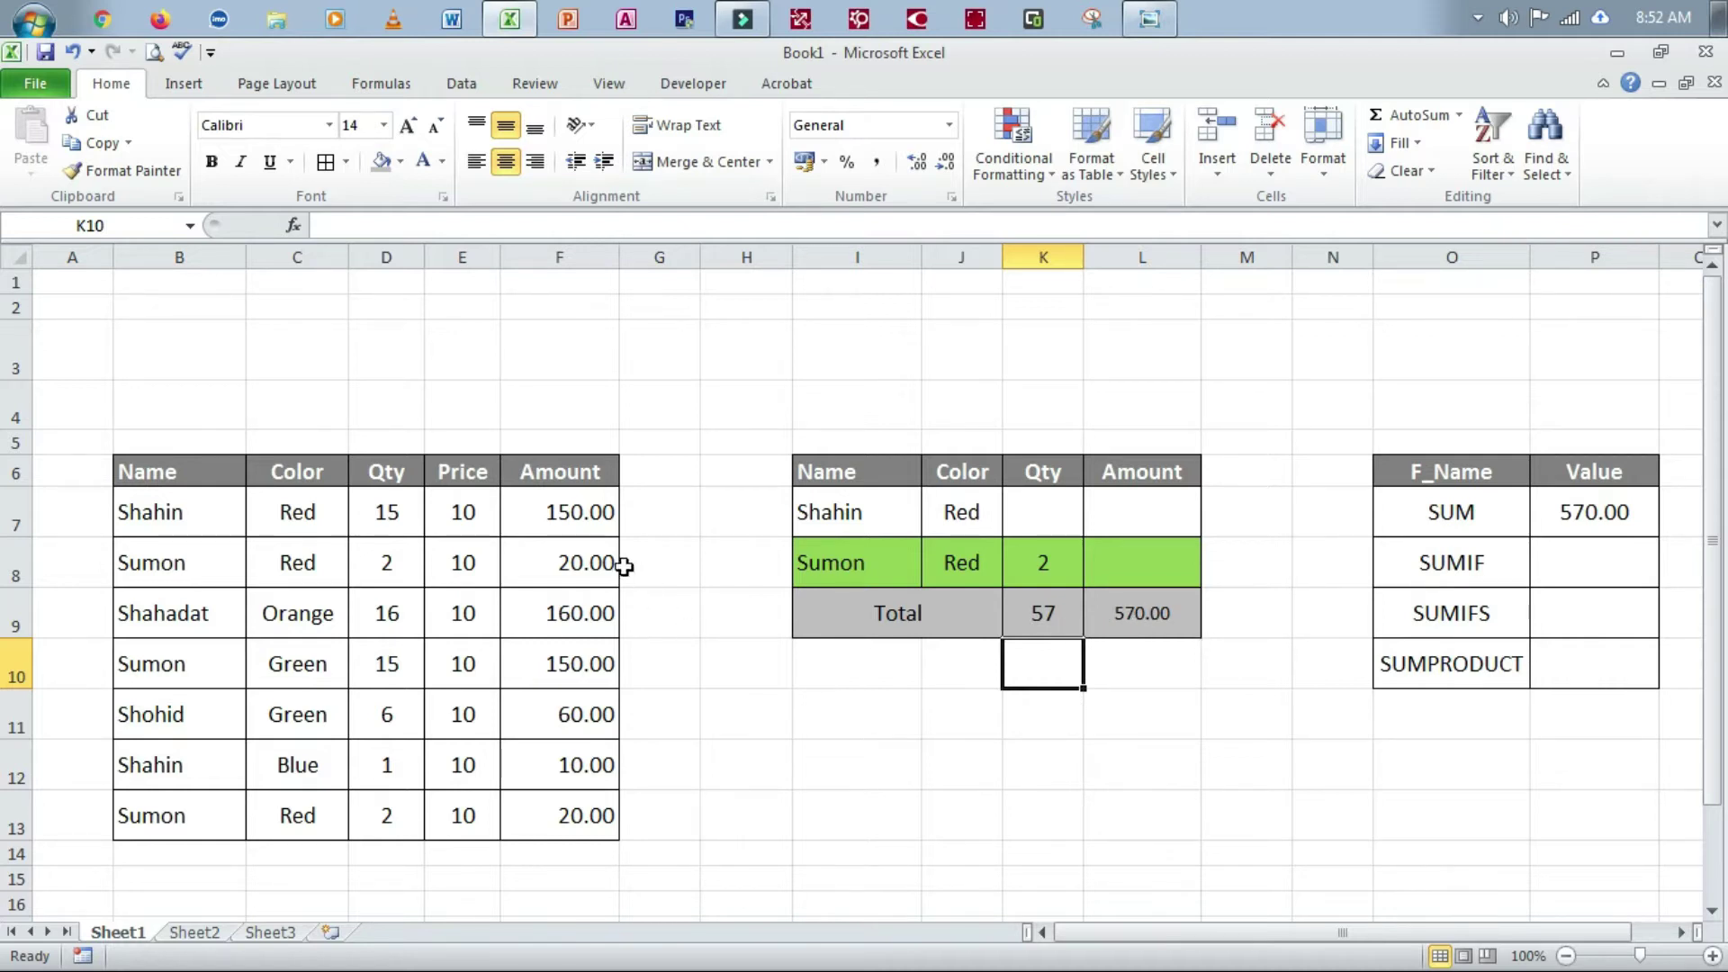
{"action": "left_click", "coordinate": [572, 563]}
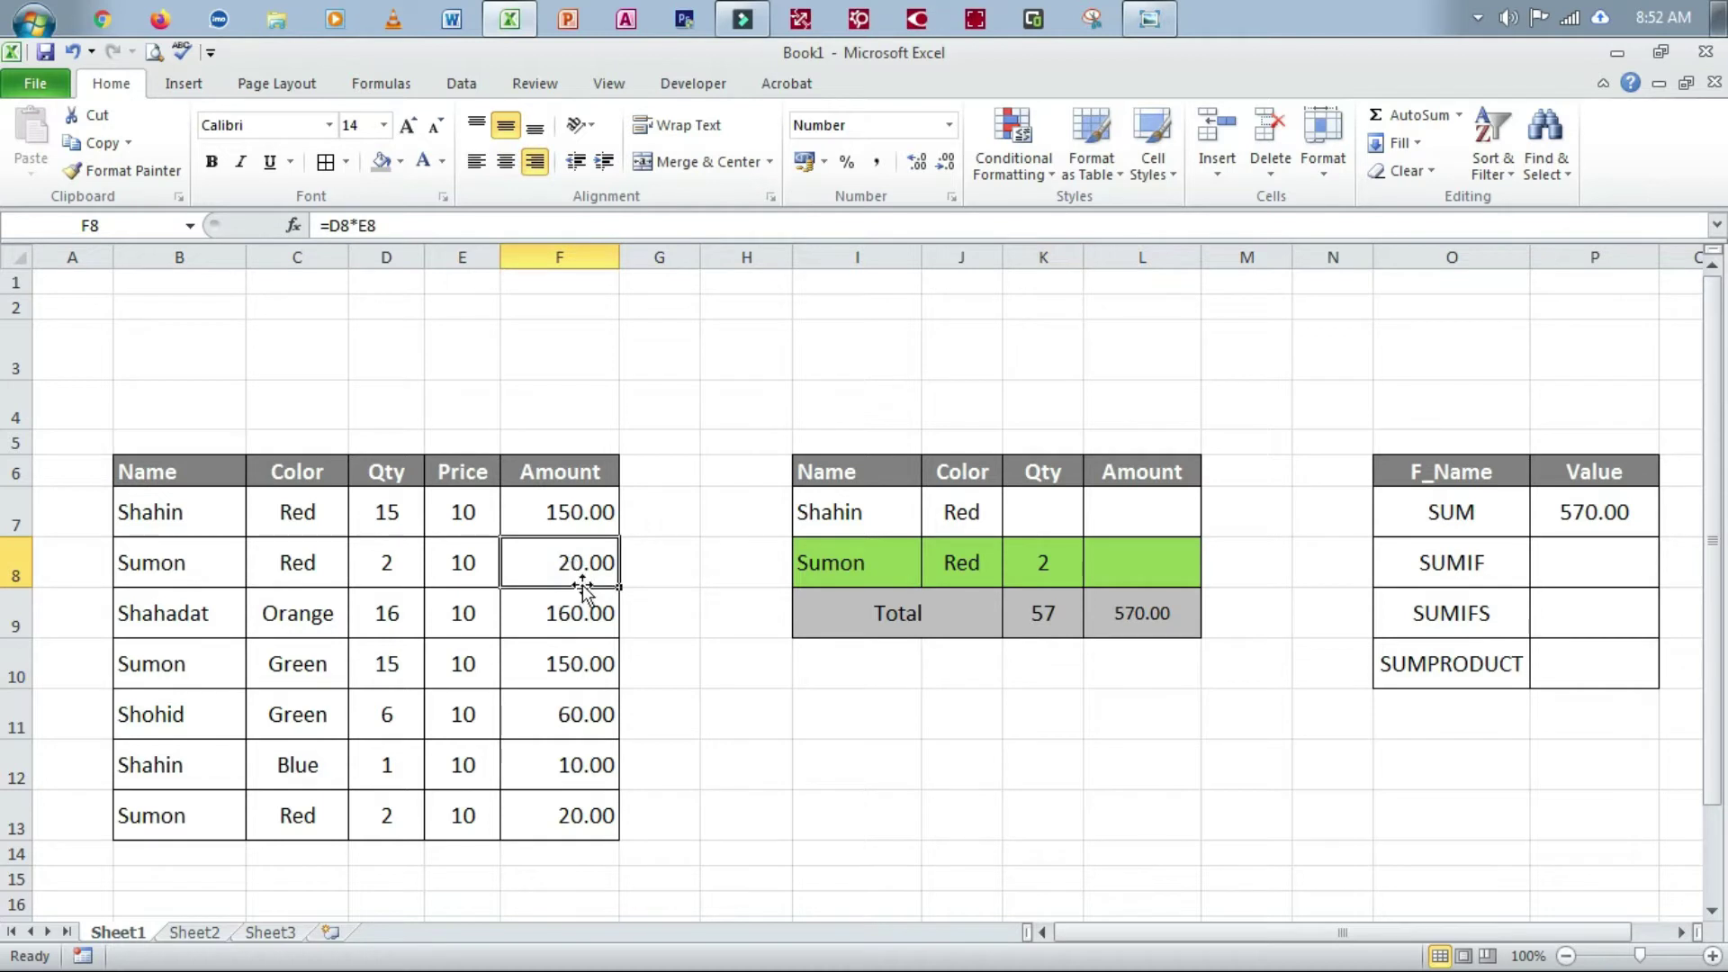
{"action": "type", "text": "1"}
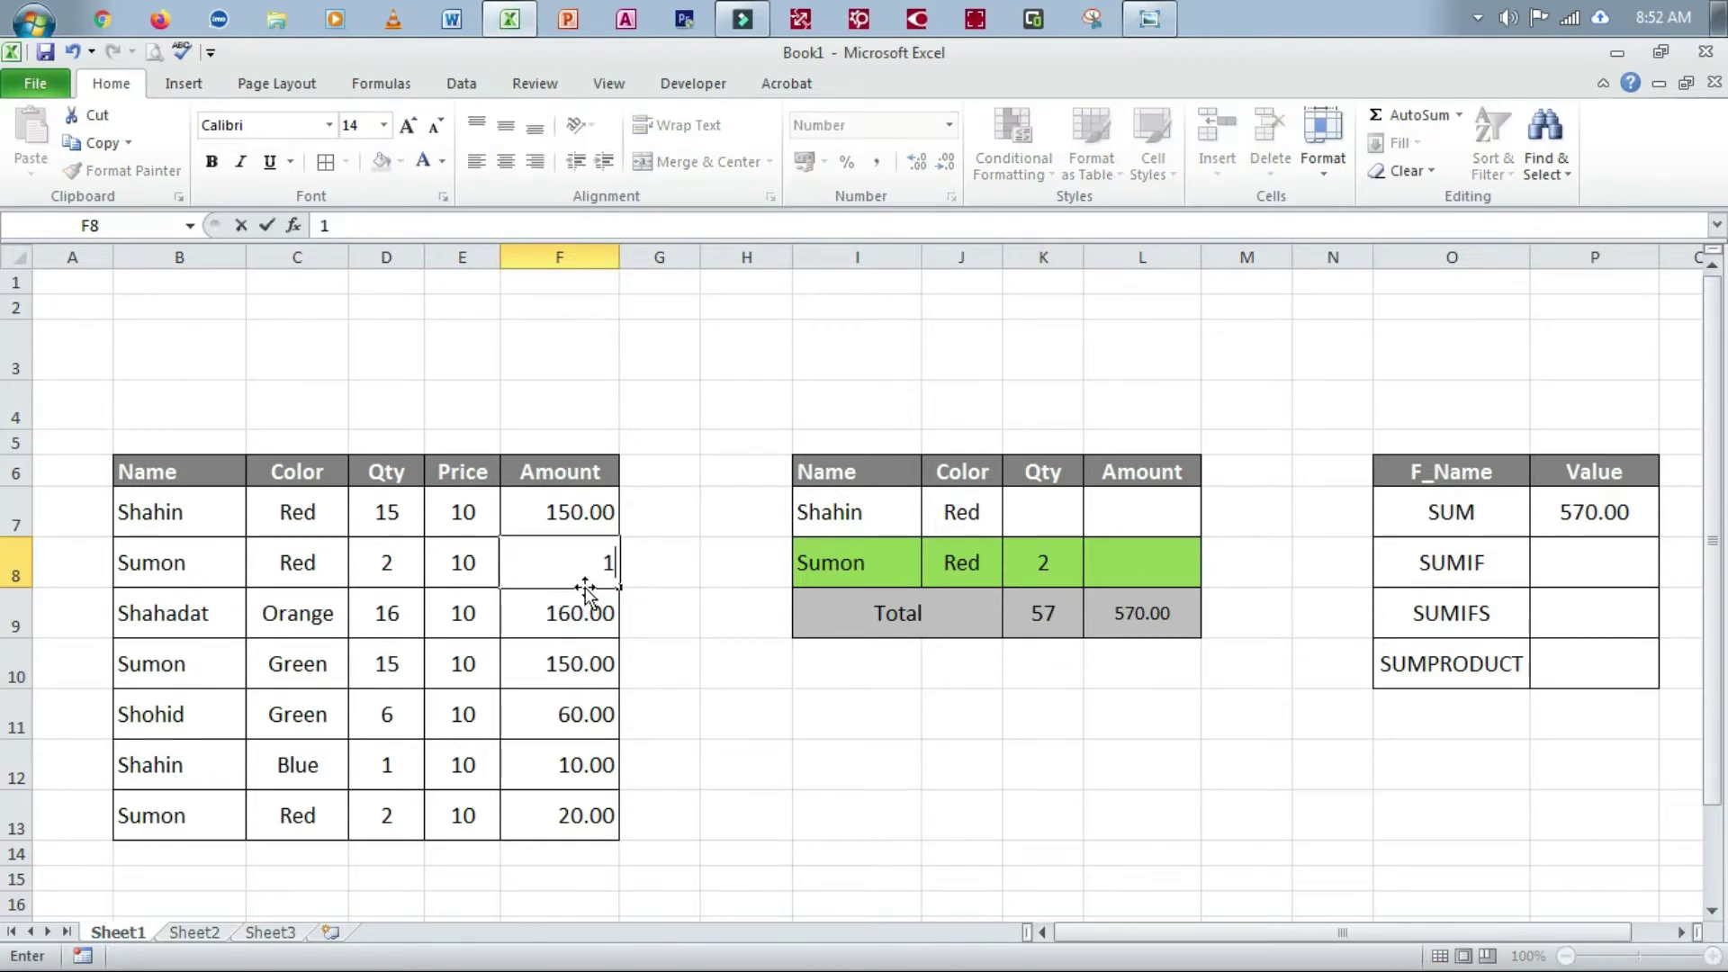
{"action": "type", "text": "0"}
{"action": "left_click", "coordinate": [1135, 764]}
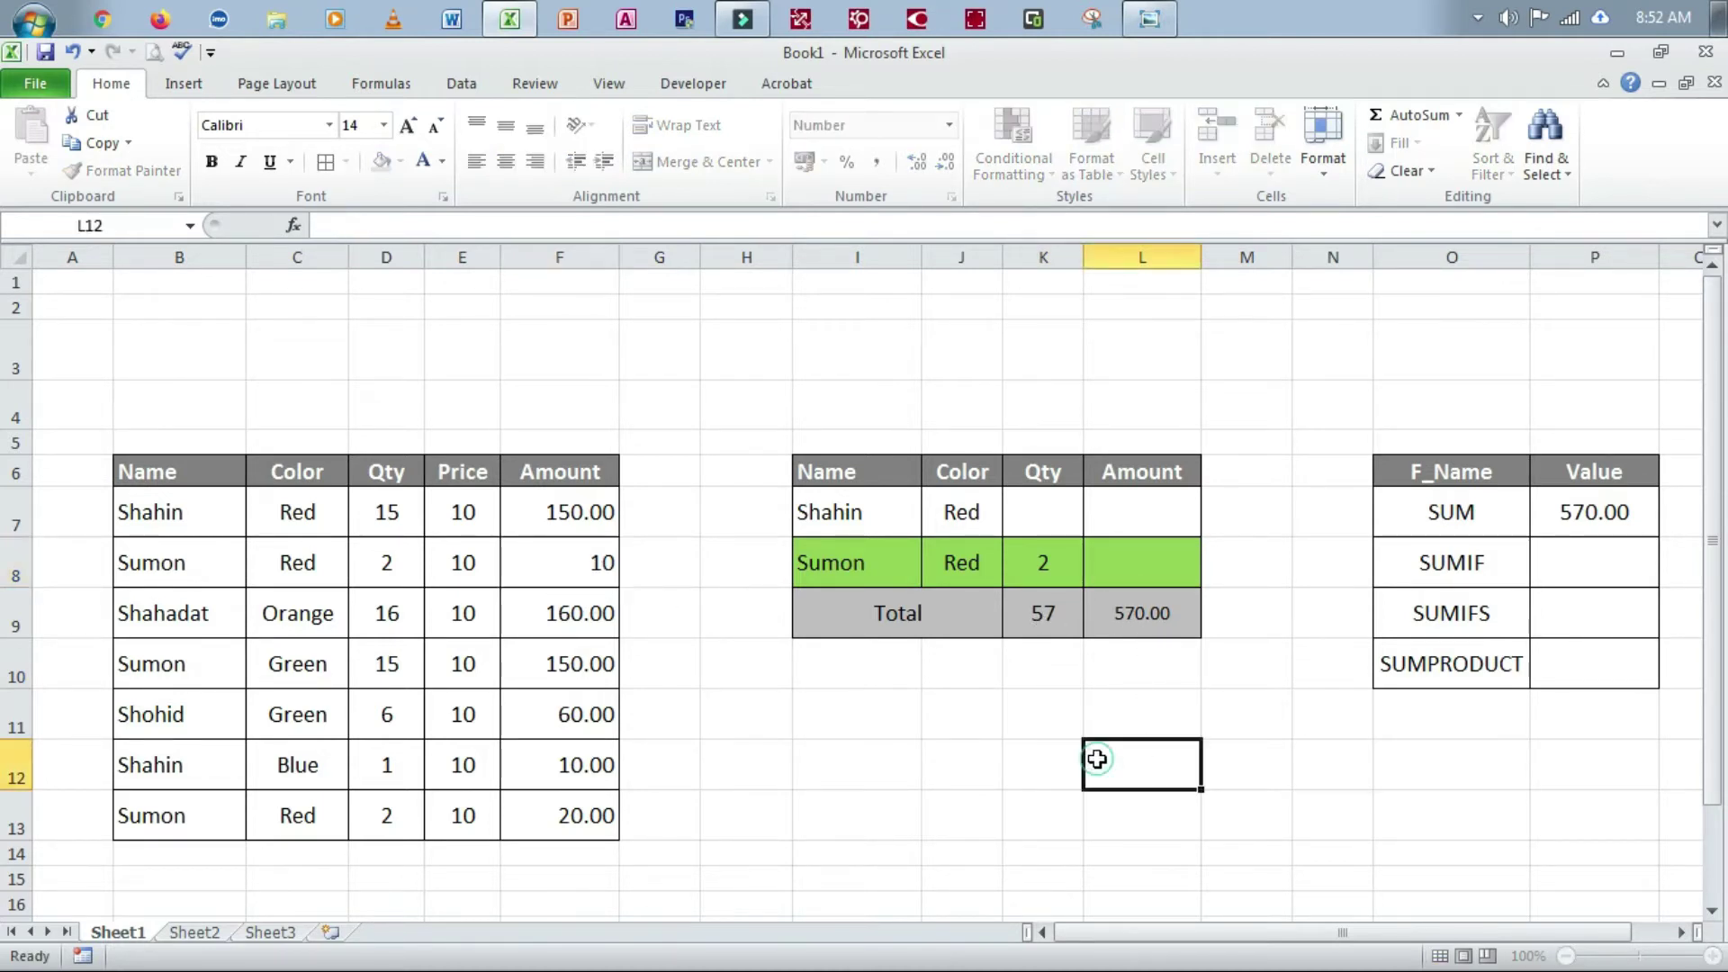
{"action": "left_click", "coordinate": [1149, 617]}
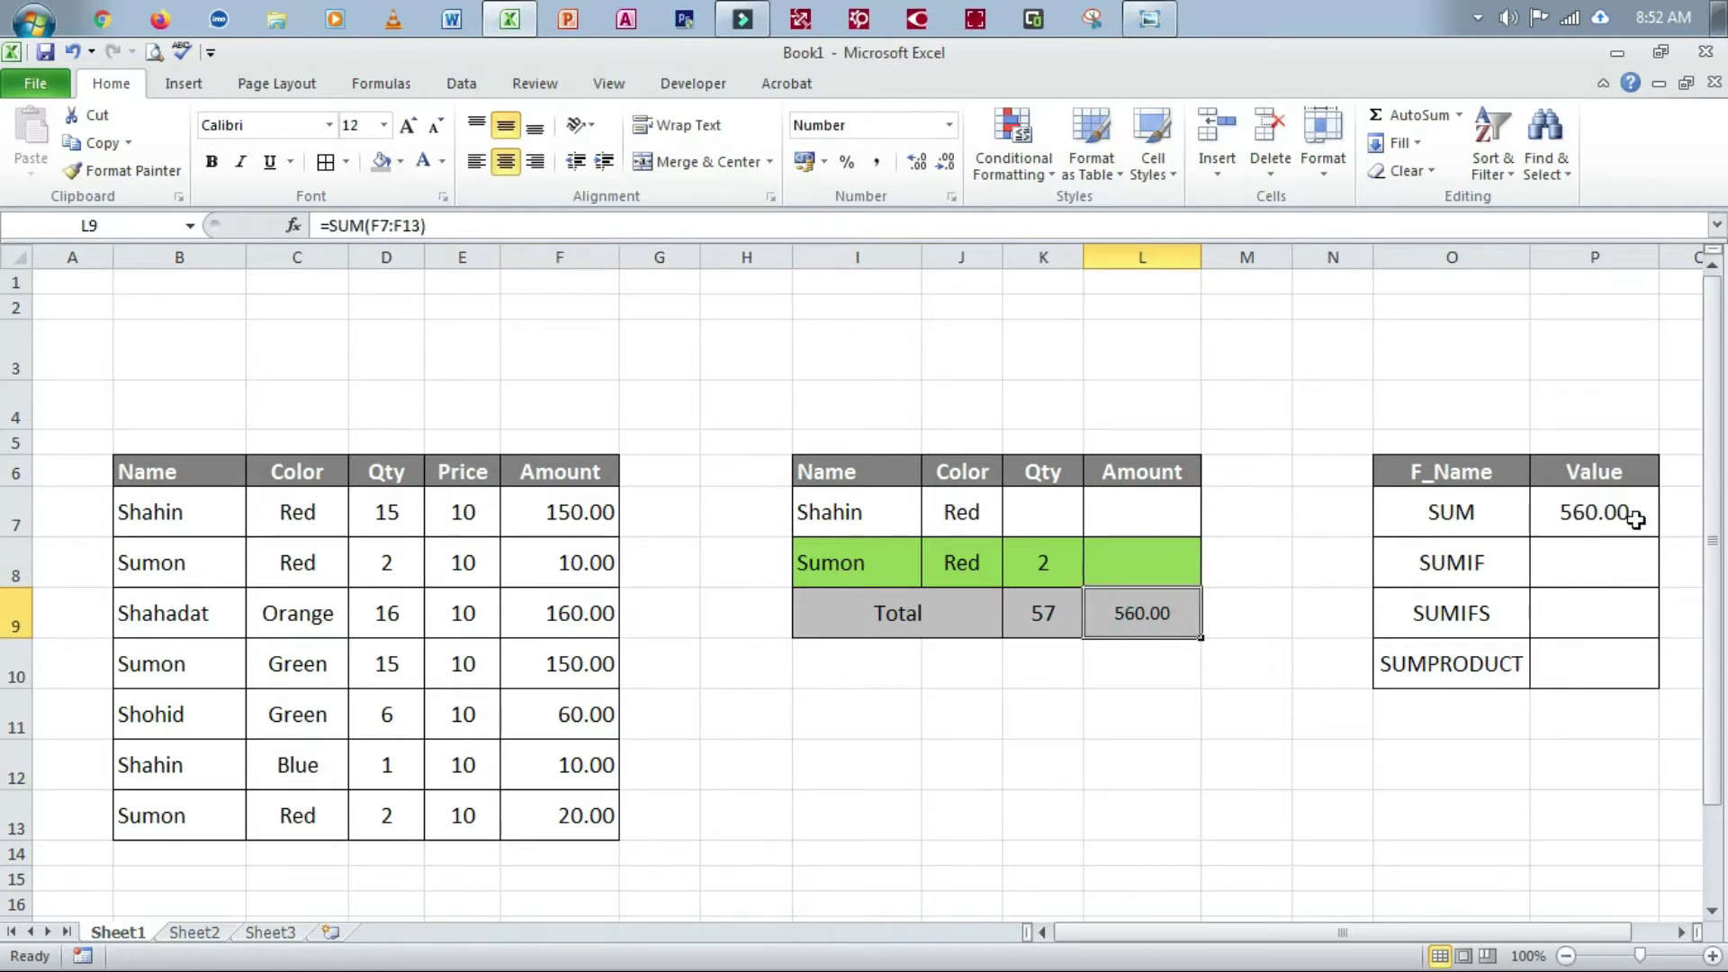
{"action": "key", "text": "ctrl+z"}
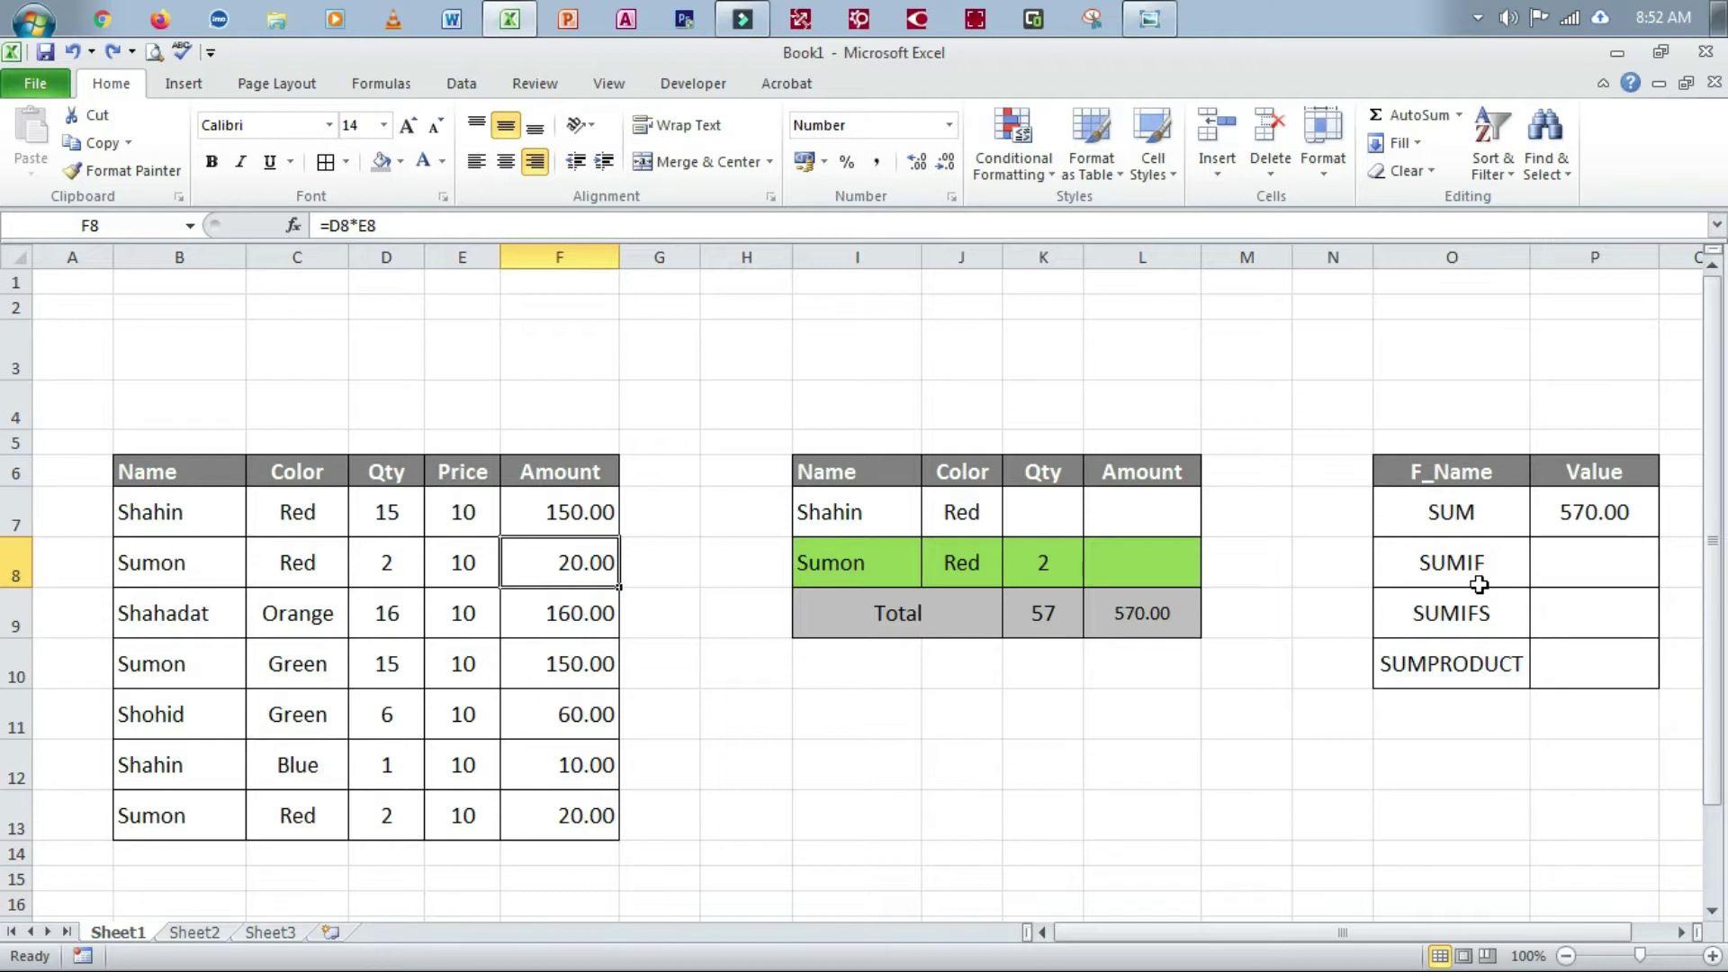
Step: Enter =SUMIF(B7:B13,I8,F7:F13) in L8 so Sumon's Amount totals 190.00
{"action": "left_click", "coordinate": [828, 571]}
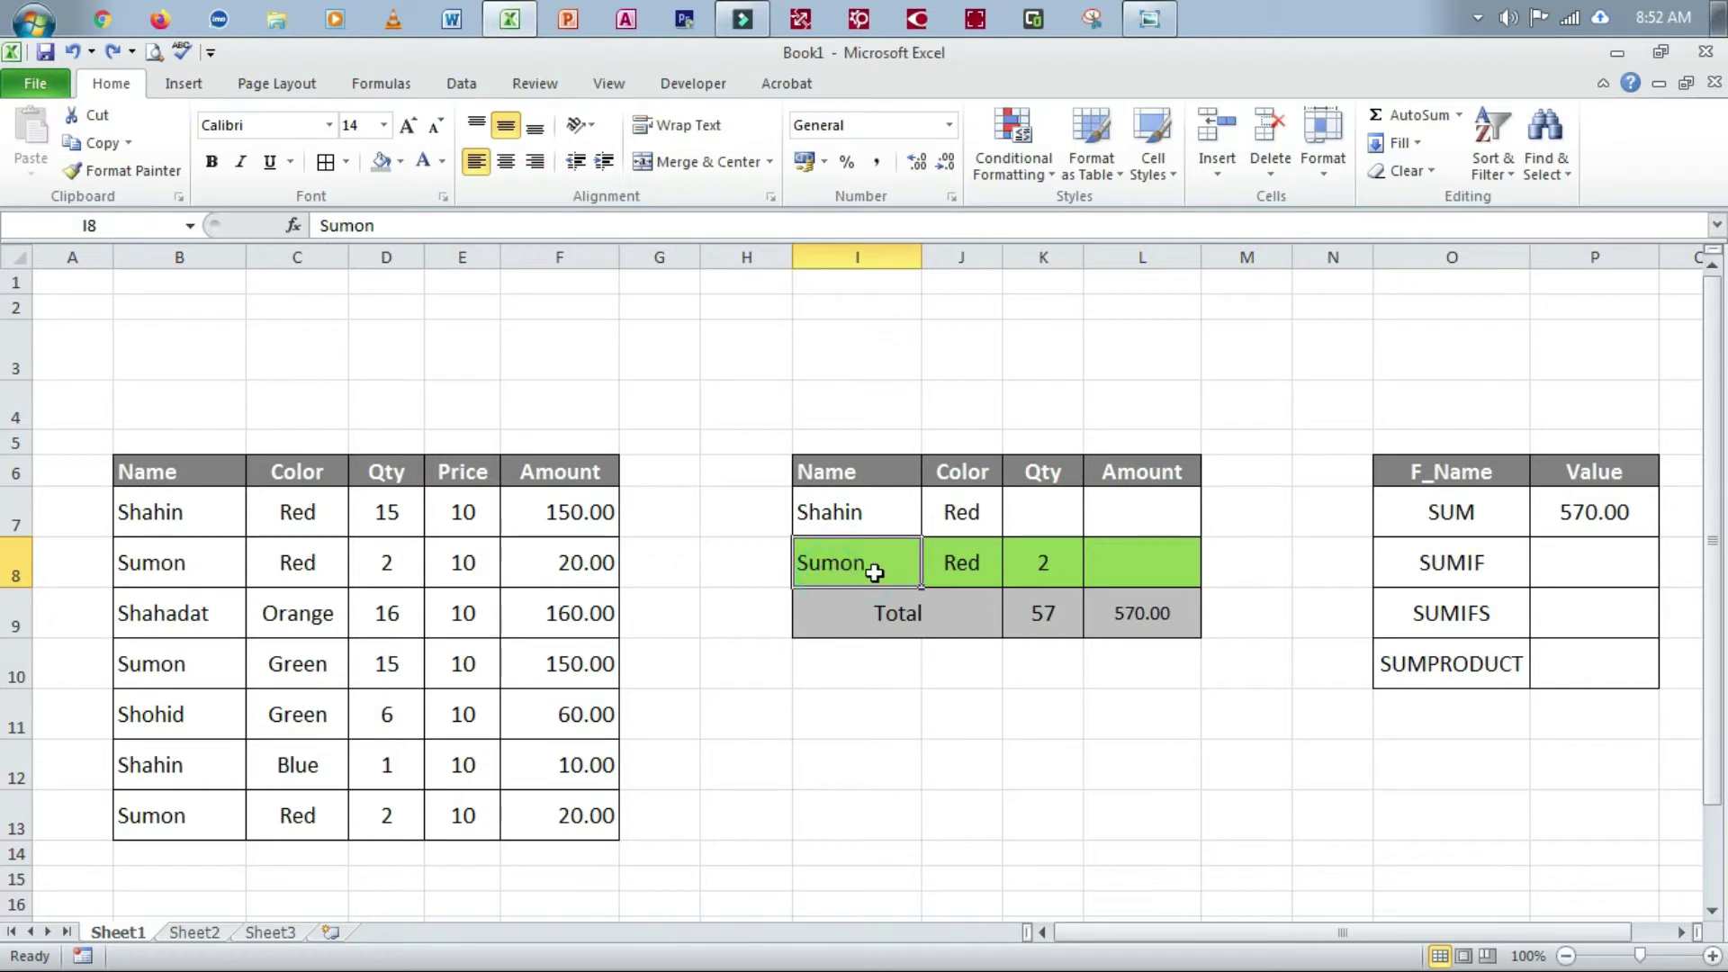
{"action": "left_click", "coordinate": [1153, 564]}
{"action": "type", "text": "="}
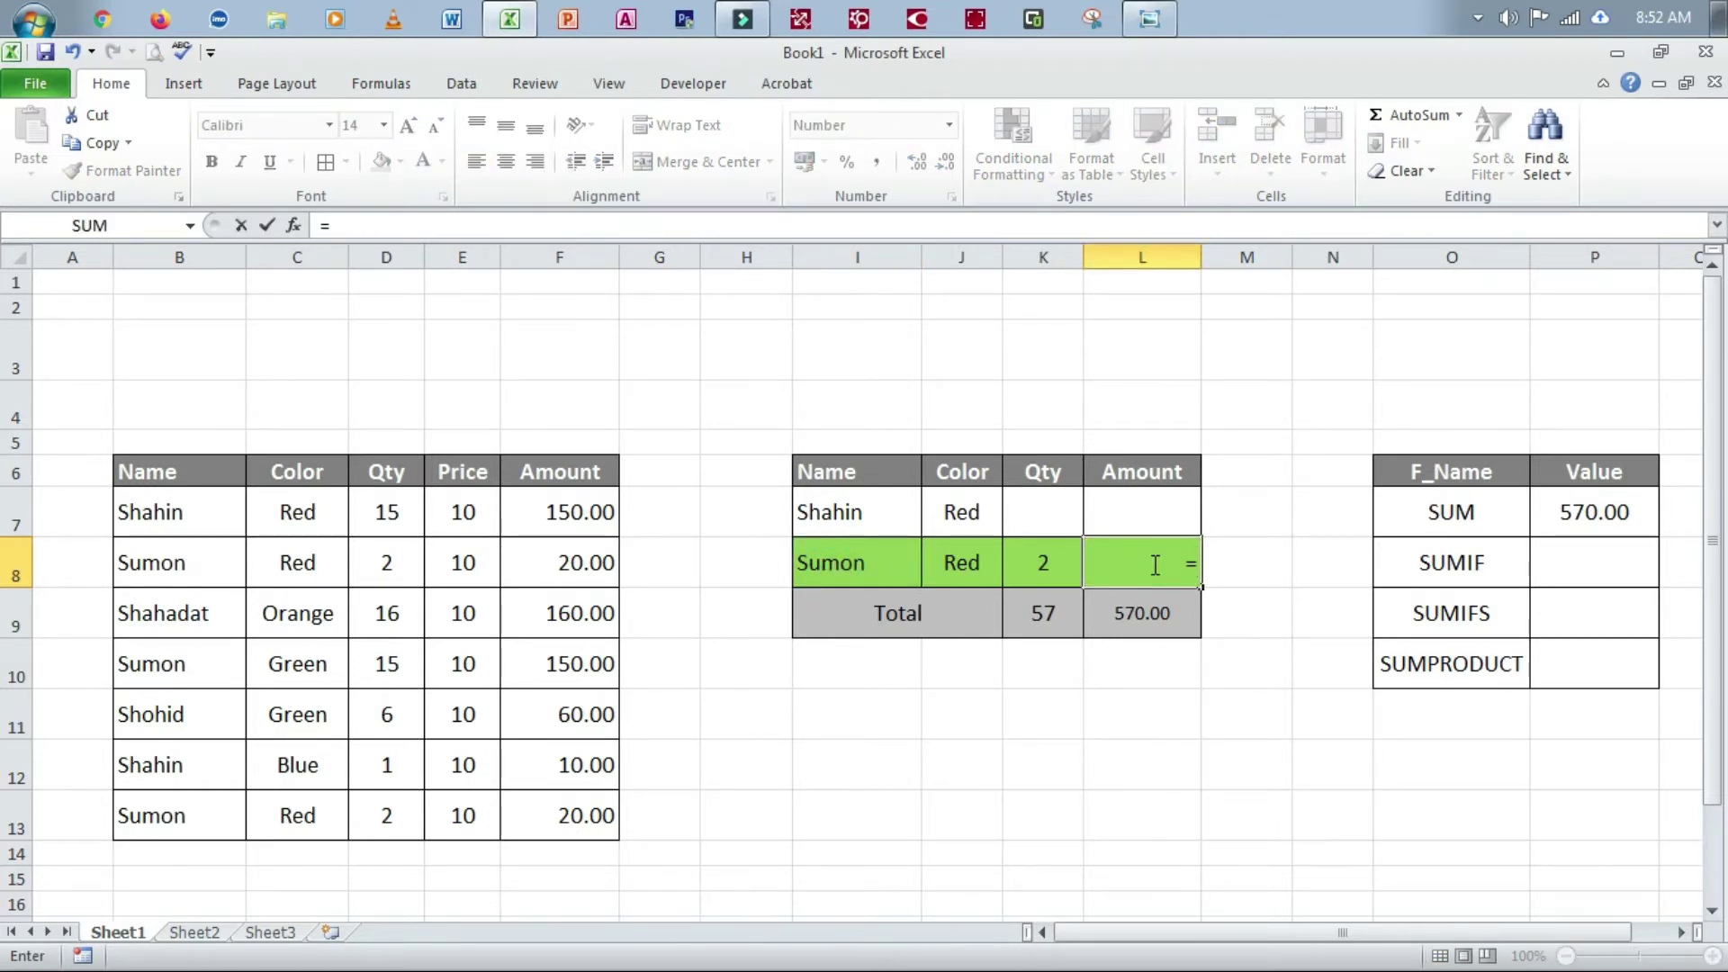
{"action": "type", "text": "sum"}
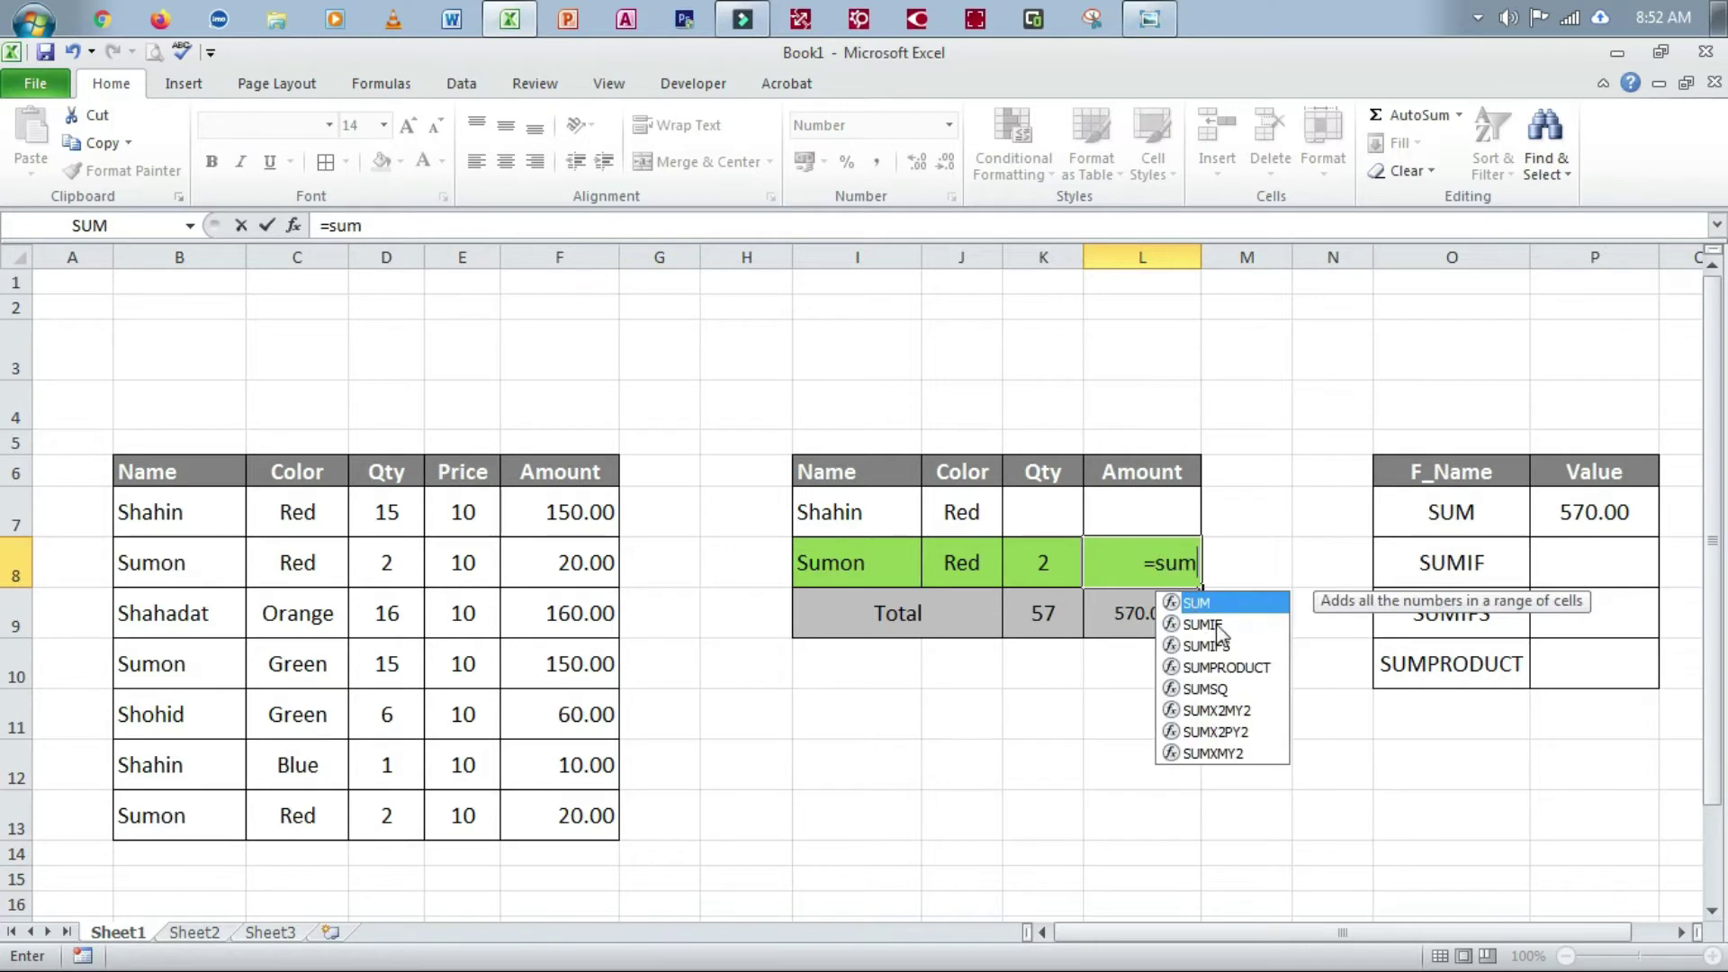
{"action": "double_click", "coordinate": [1216, 625]}
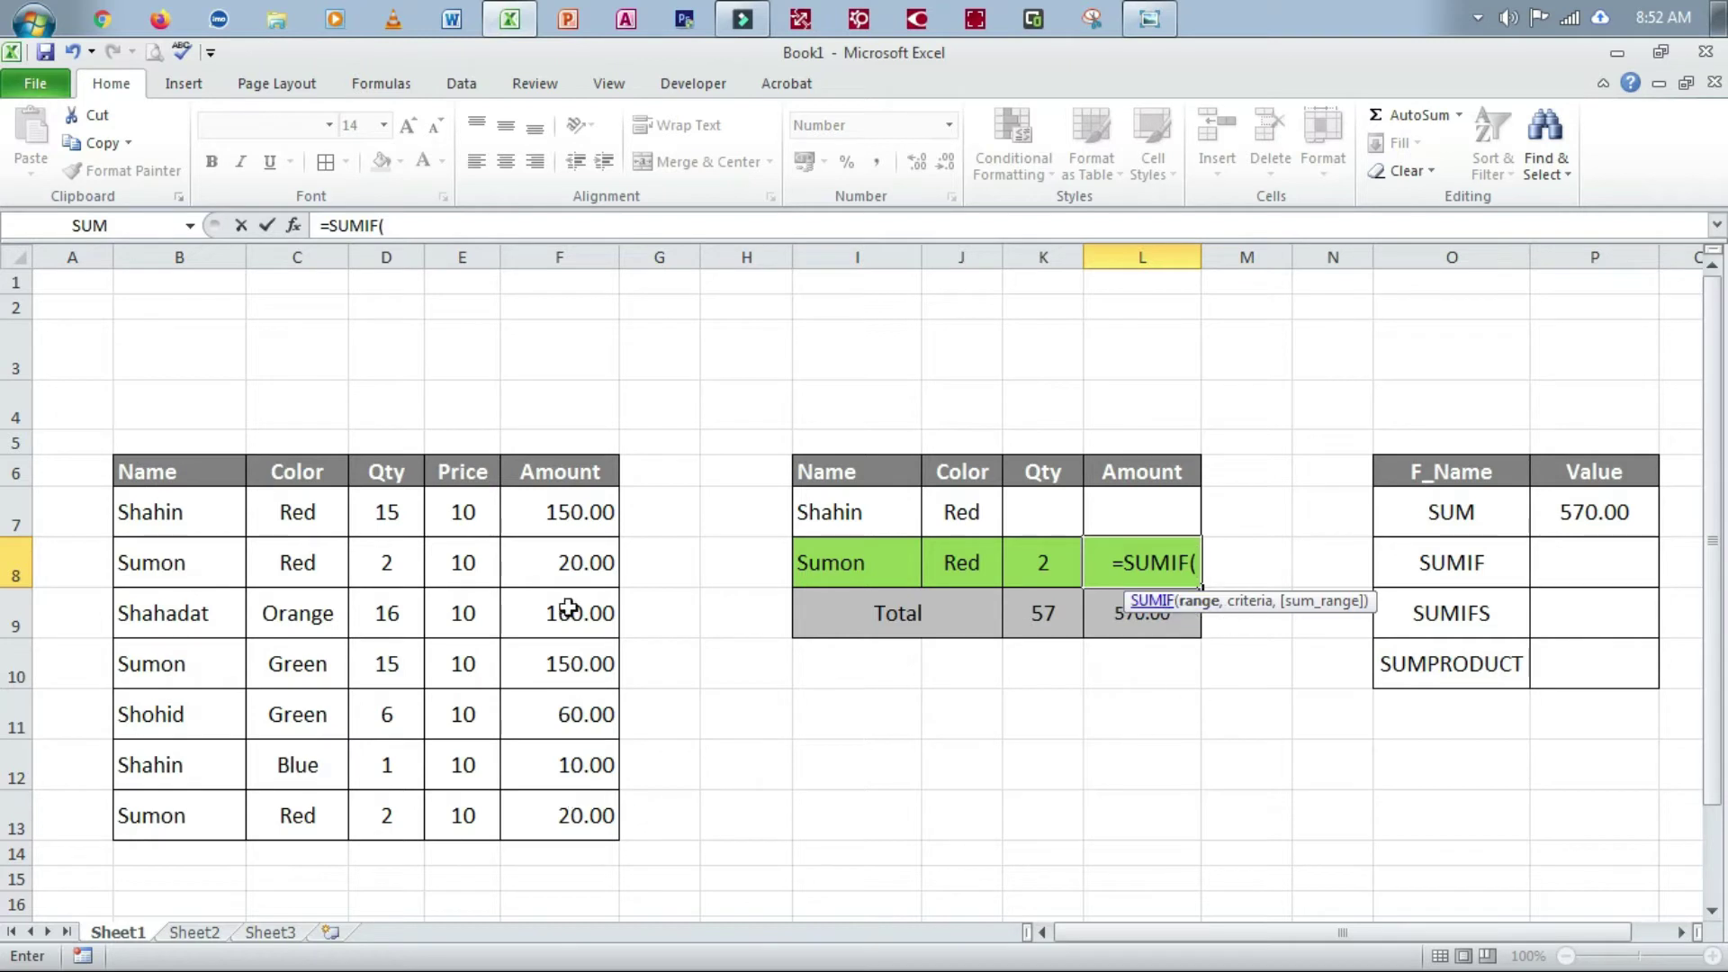
{"action": "left_click_drag", "start_coordinate": [208, 511], "coordinate": [208, 804]}
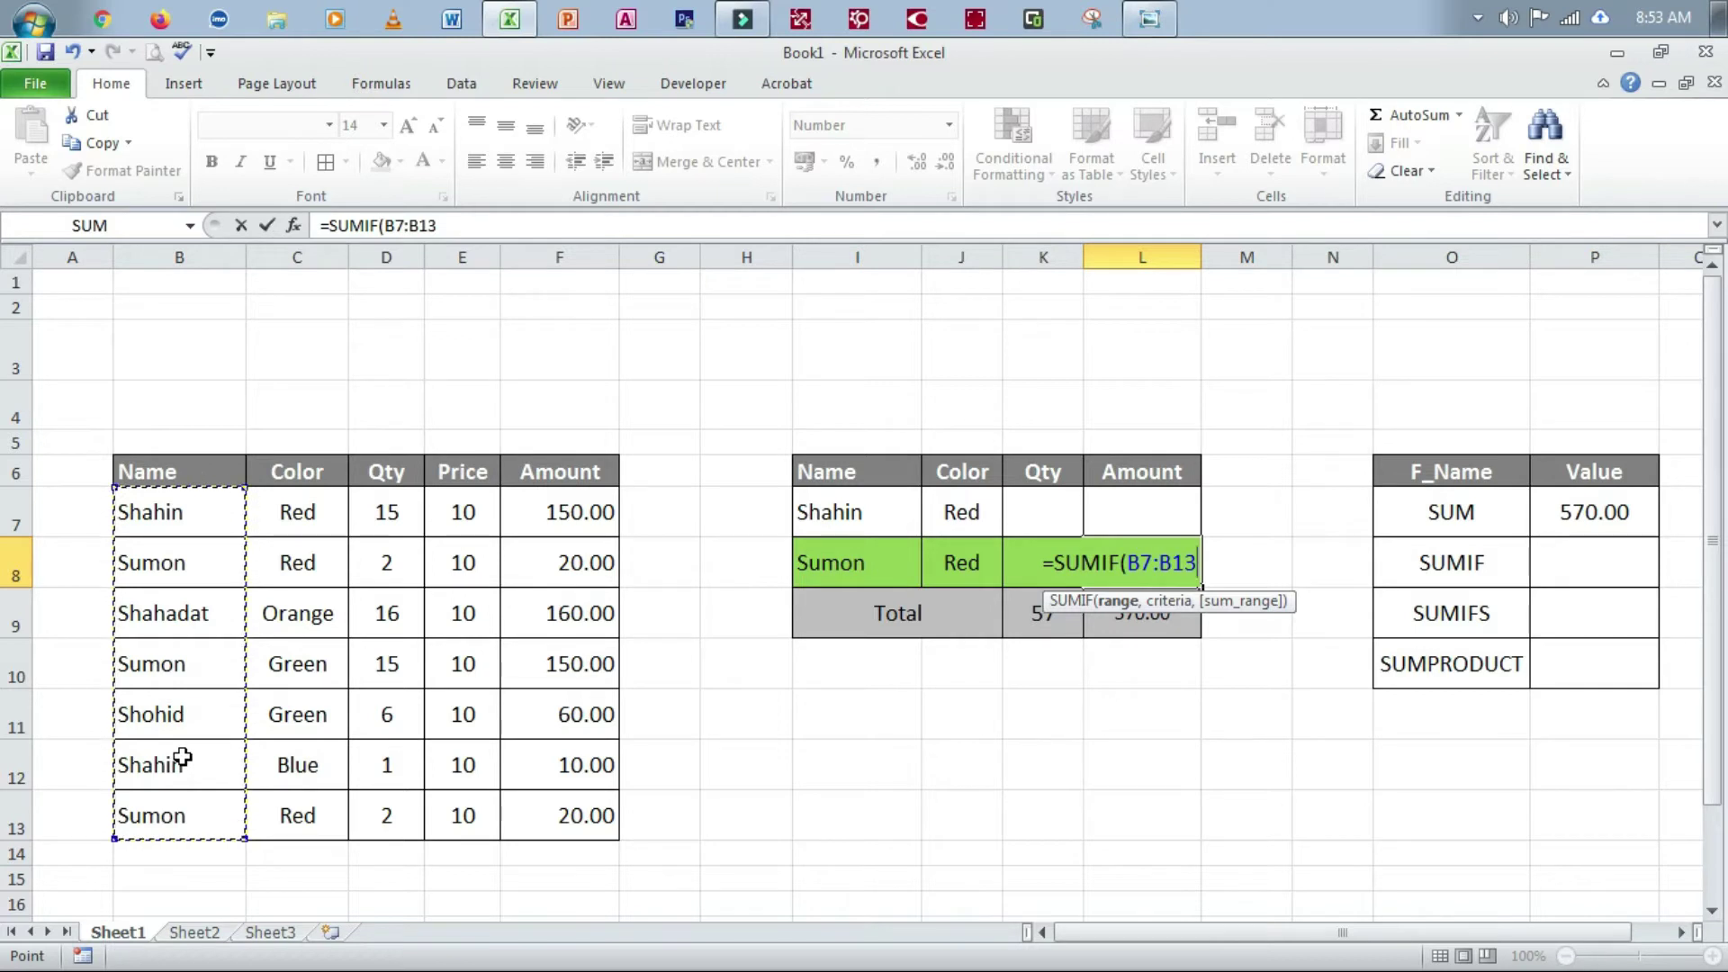
{"action": "type", "text": ","}
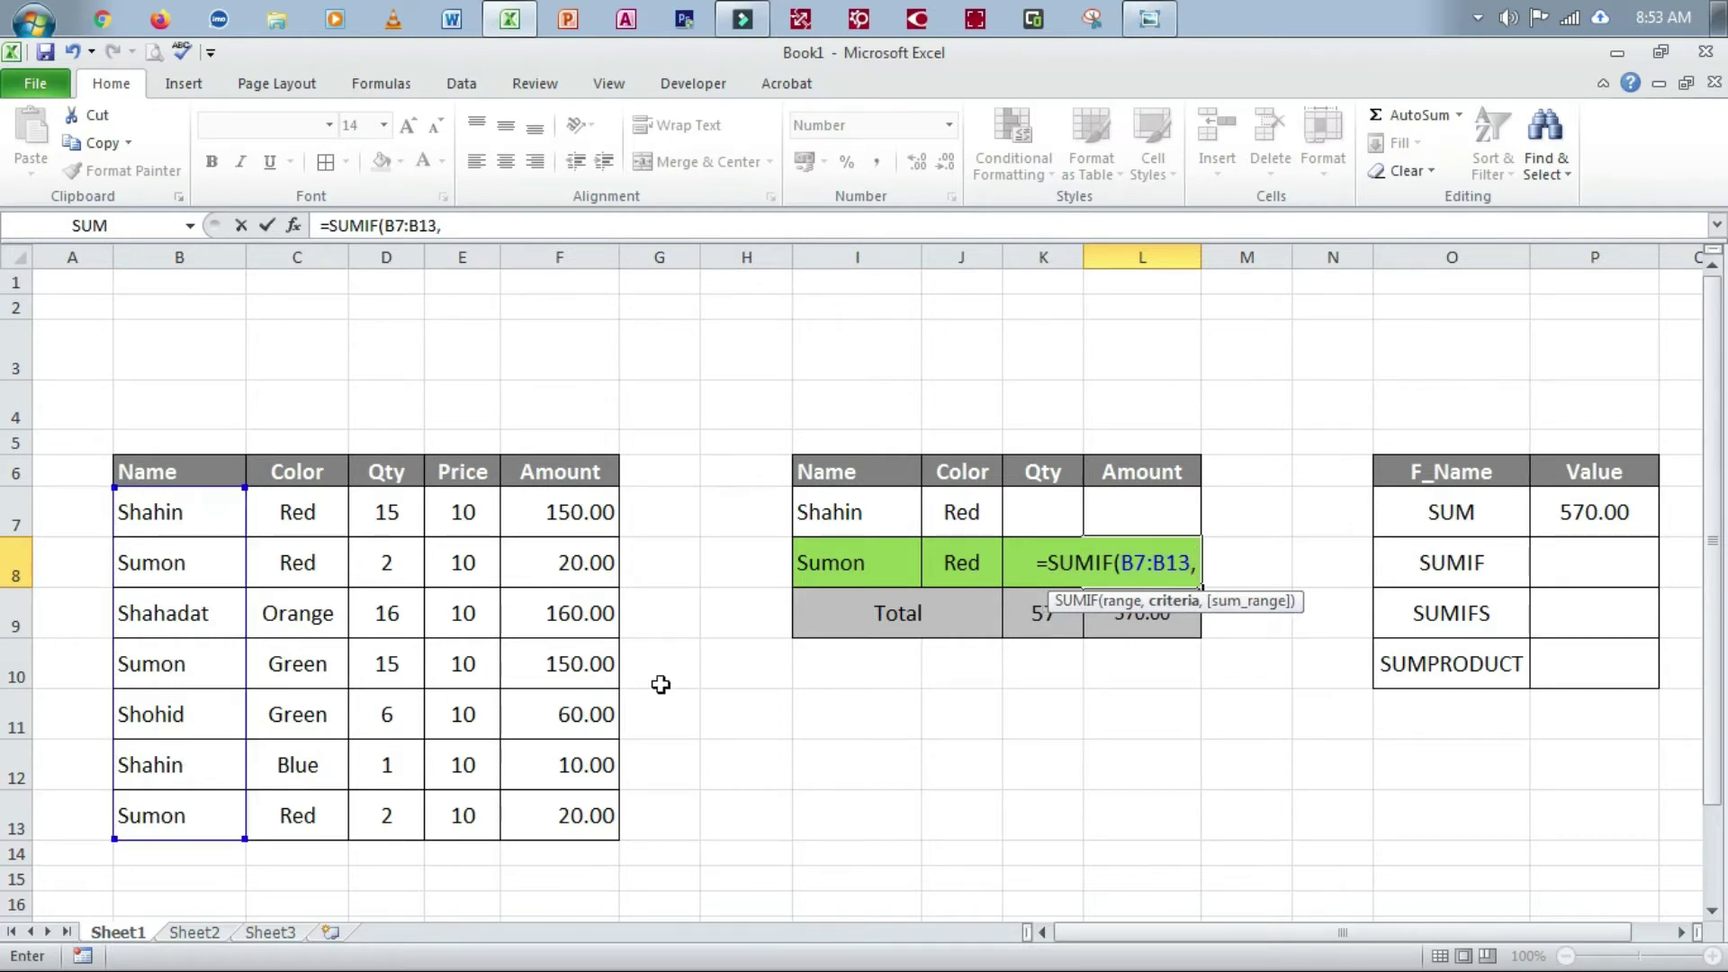
{"action": "left_click", "coordinate": [839, 566]}
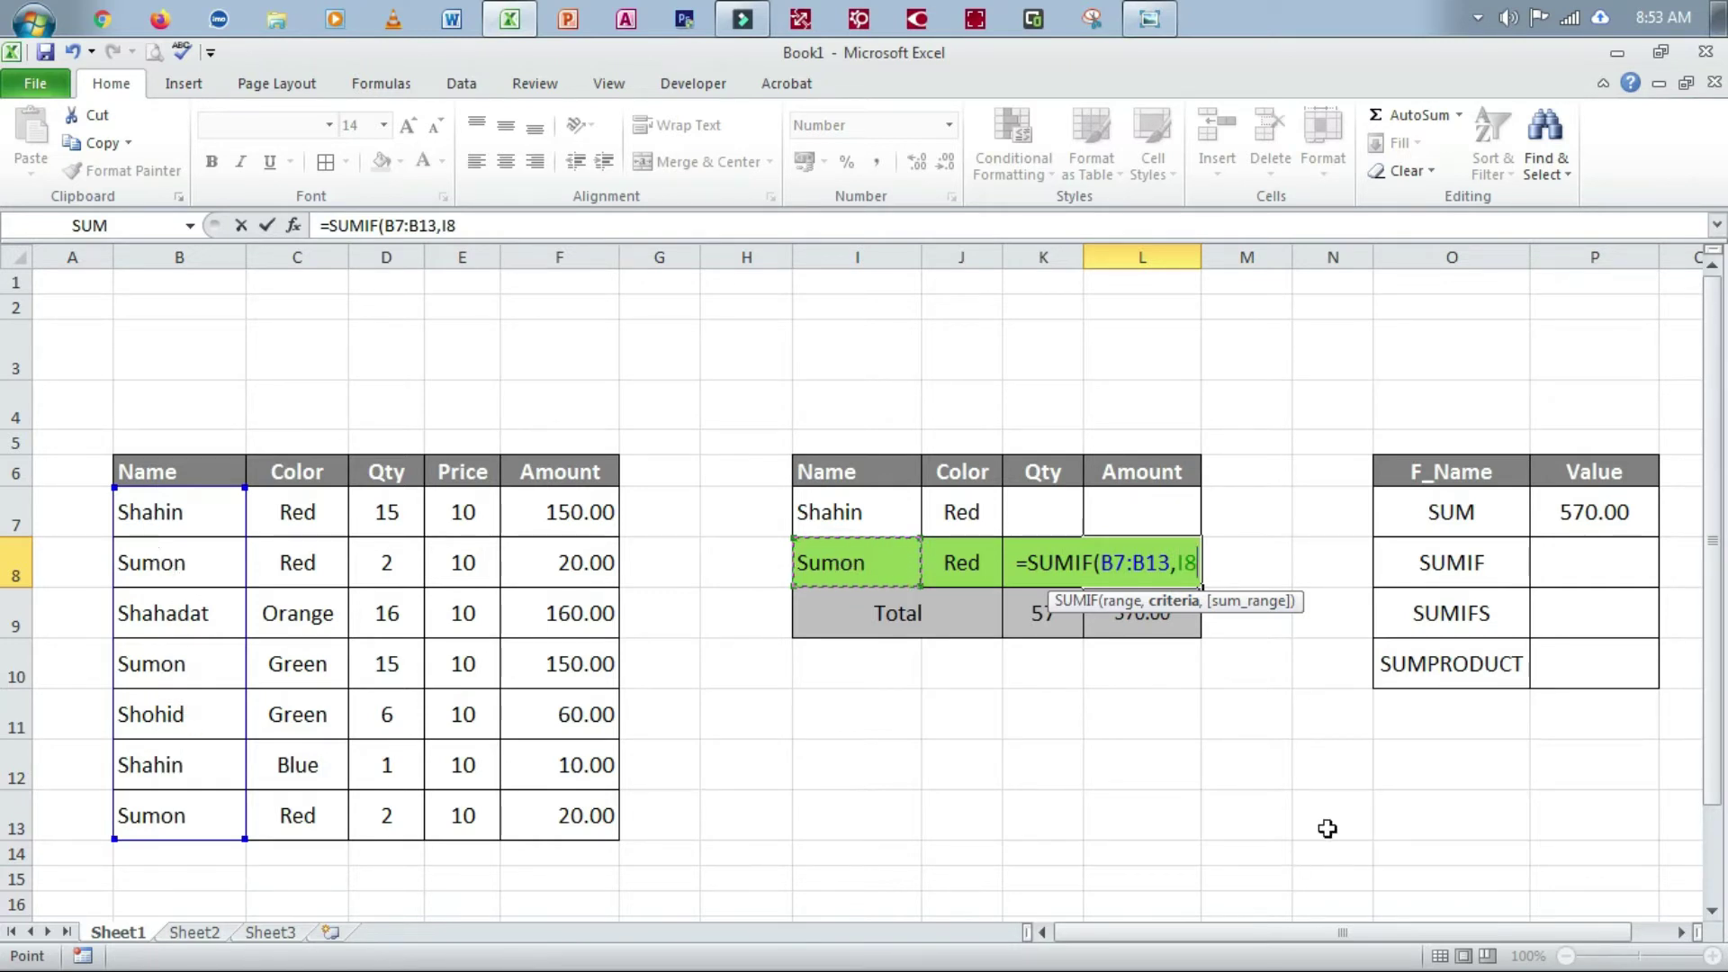
{"action": "type", "text": ","}
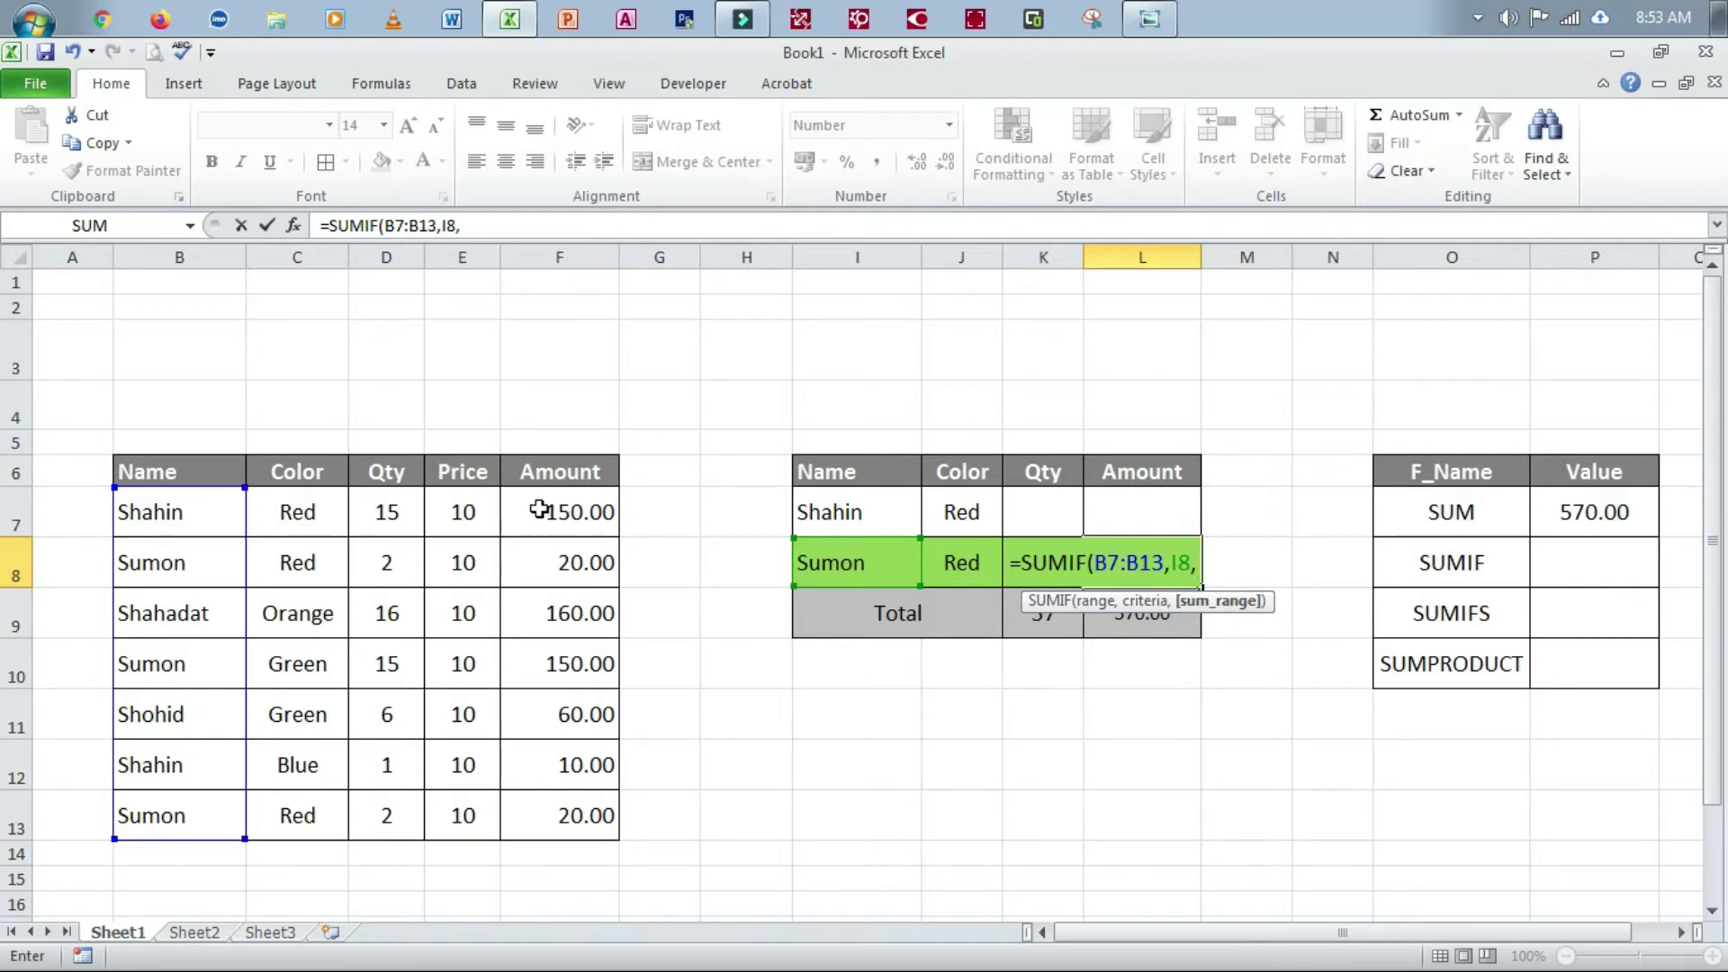
{"action": "left_click_drag", "start_coordinate": [544, 509], "coordinate": [580, 790]}
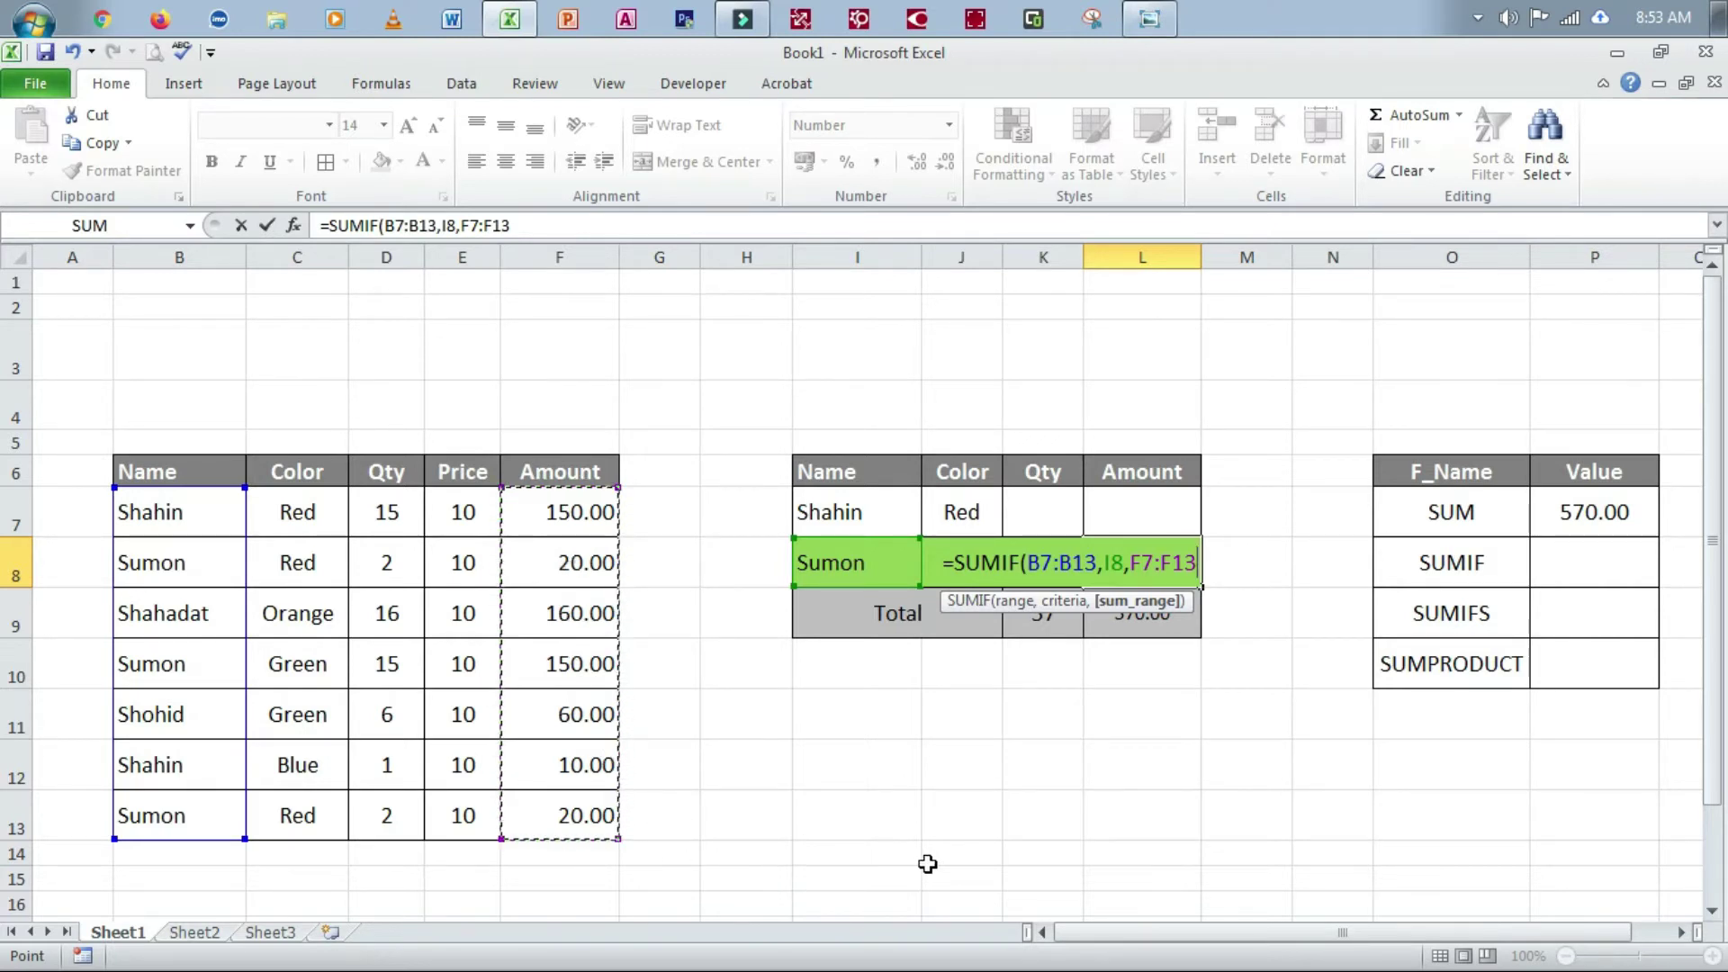
{"action": "type", "text": ")"}
{"action": "key", "text": "Return"}
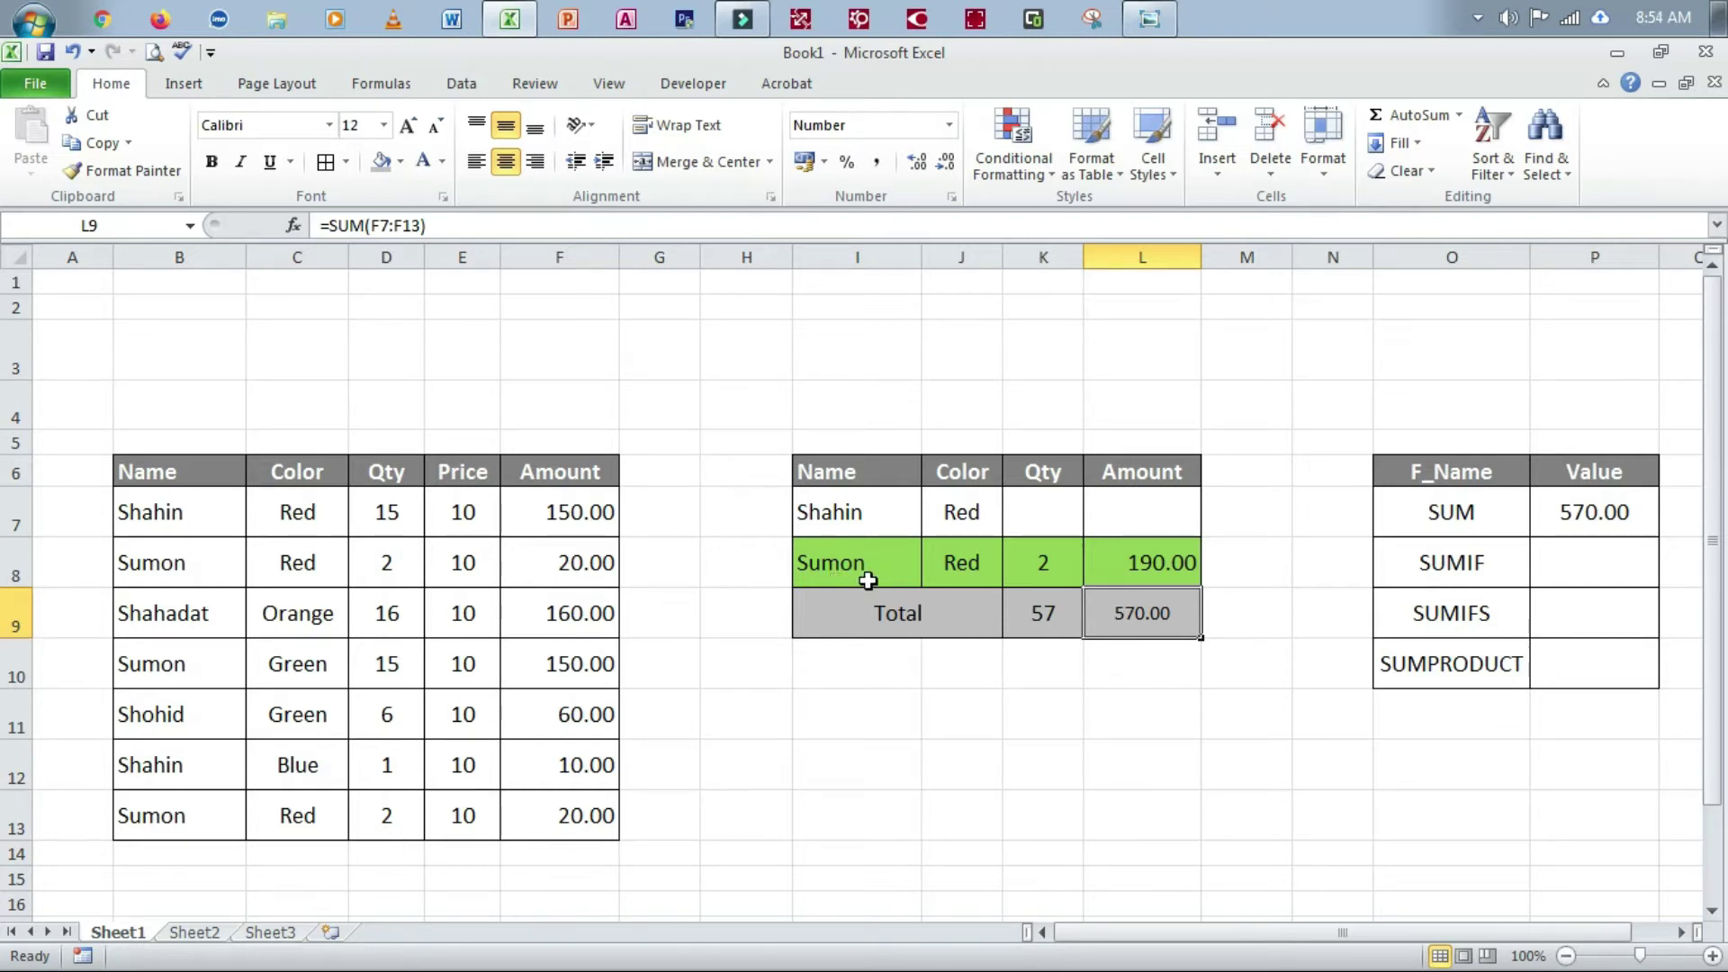
Step: Copy L8 into the SUMIF Value cell, then undo the paste that showed 0.00
{"action": "left_click", "coordinate": [1566, 565]}
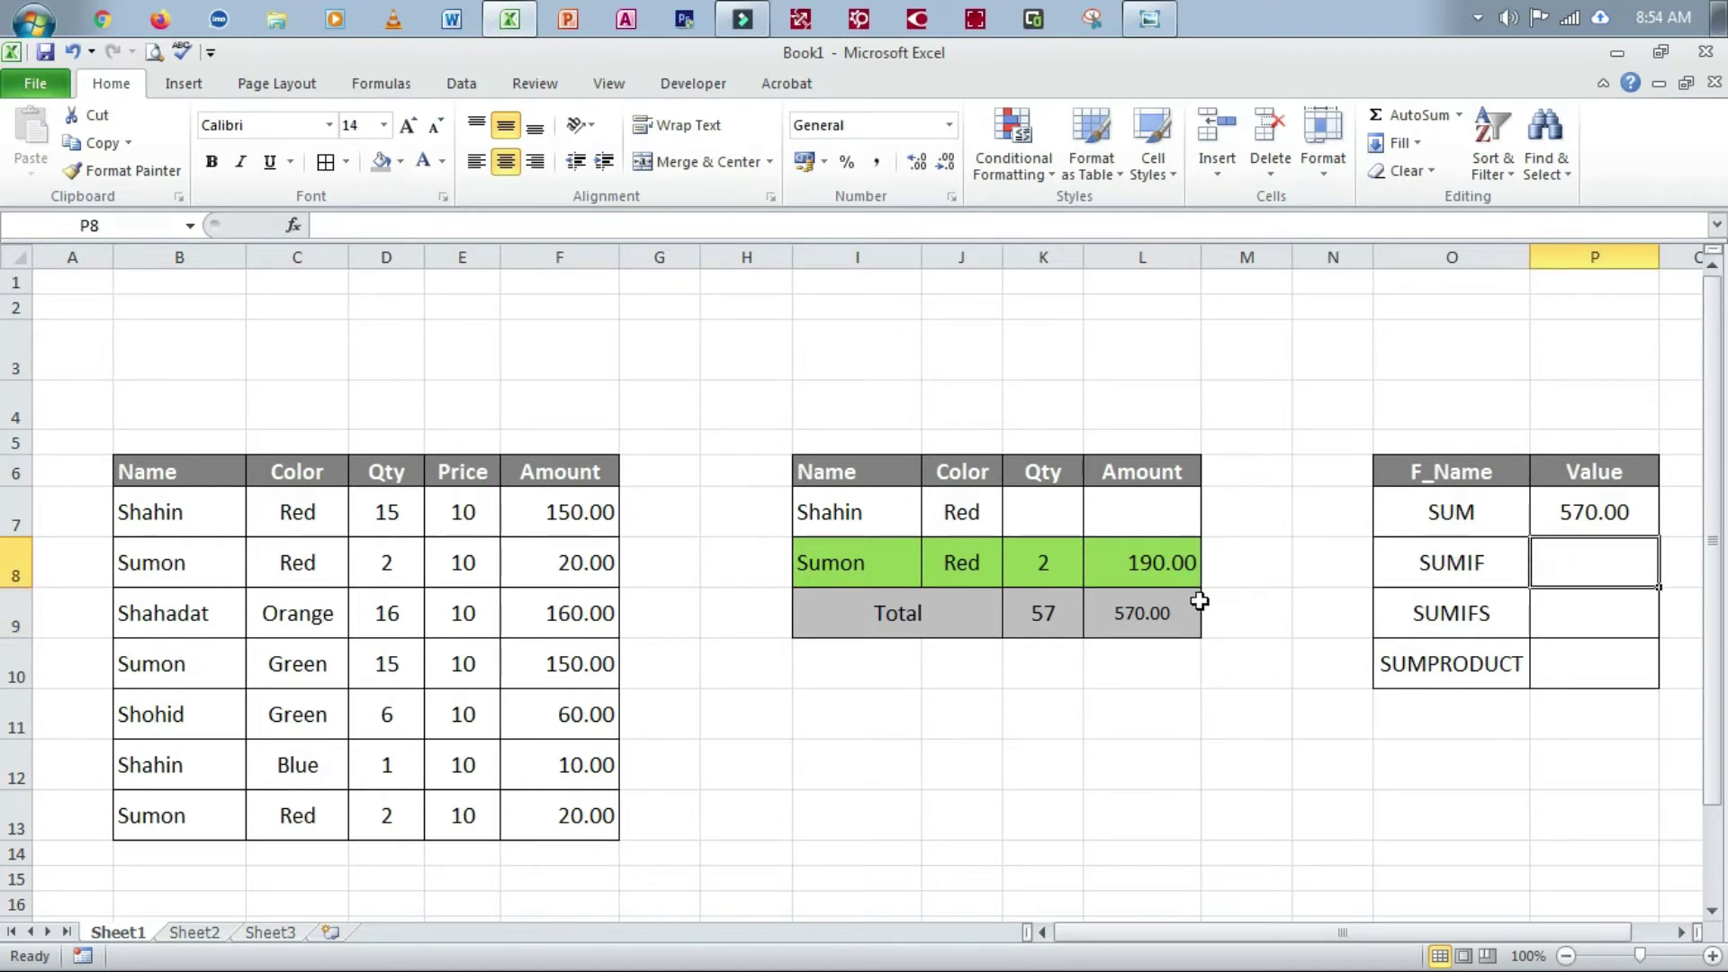
{"action": "left_click", "coordinate": [1148, 556]}
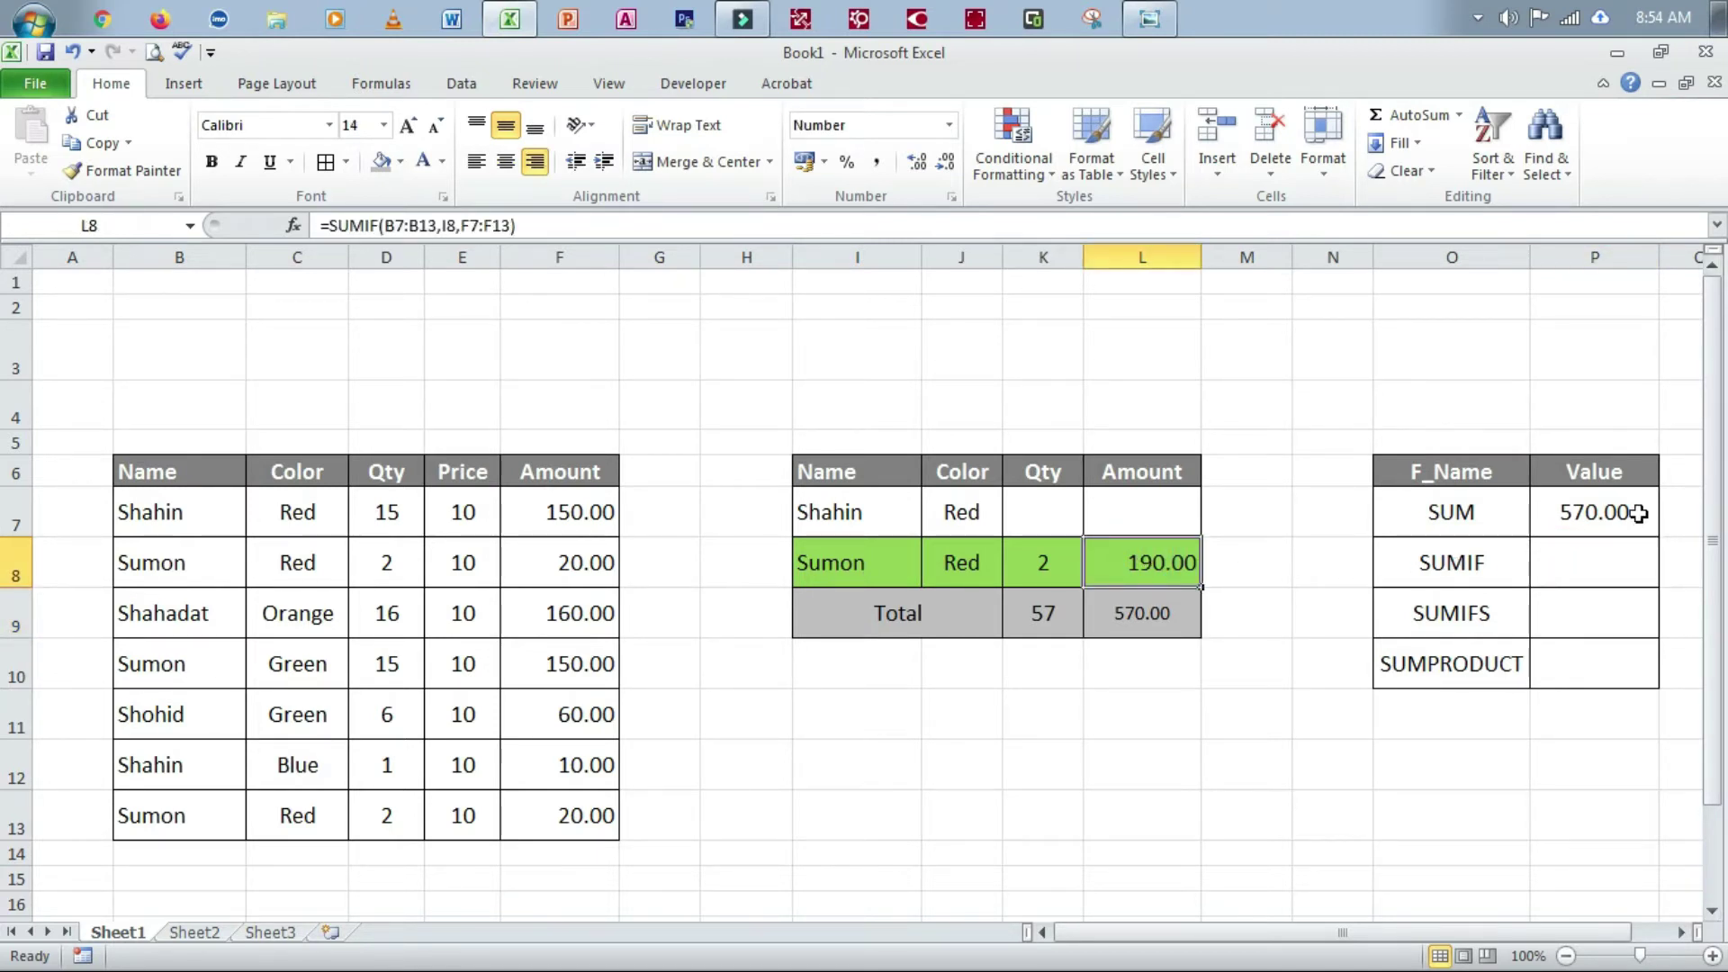
{"action": "key", "text": "ctrl+c"}
{"action": "left_click", "coordinate": [1600, 567]}
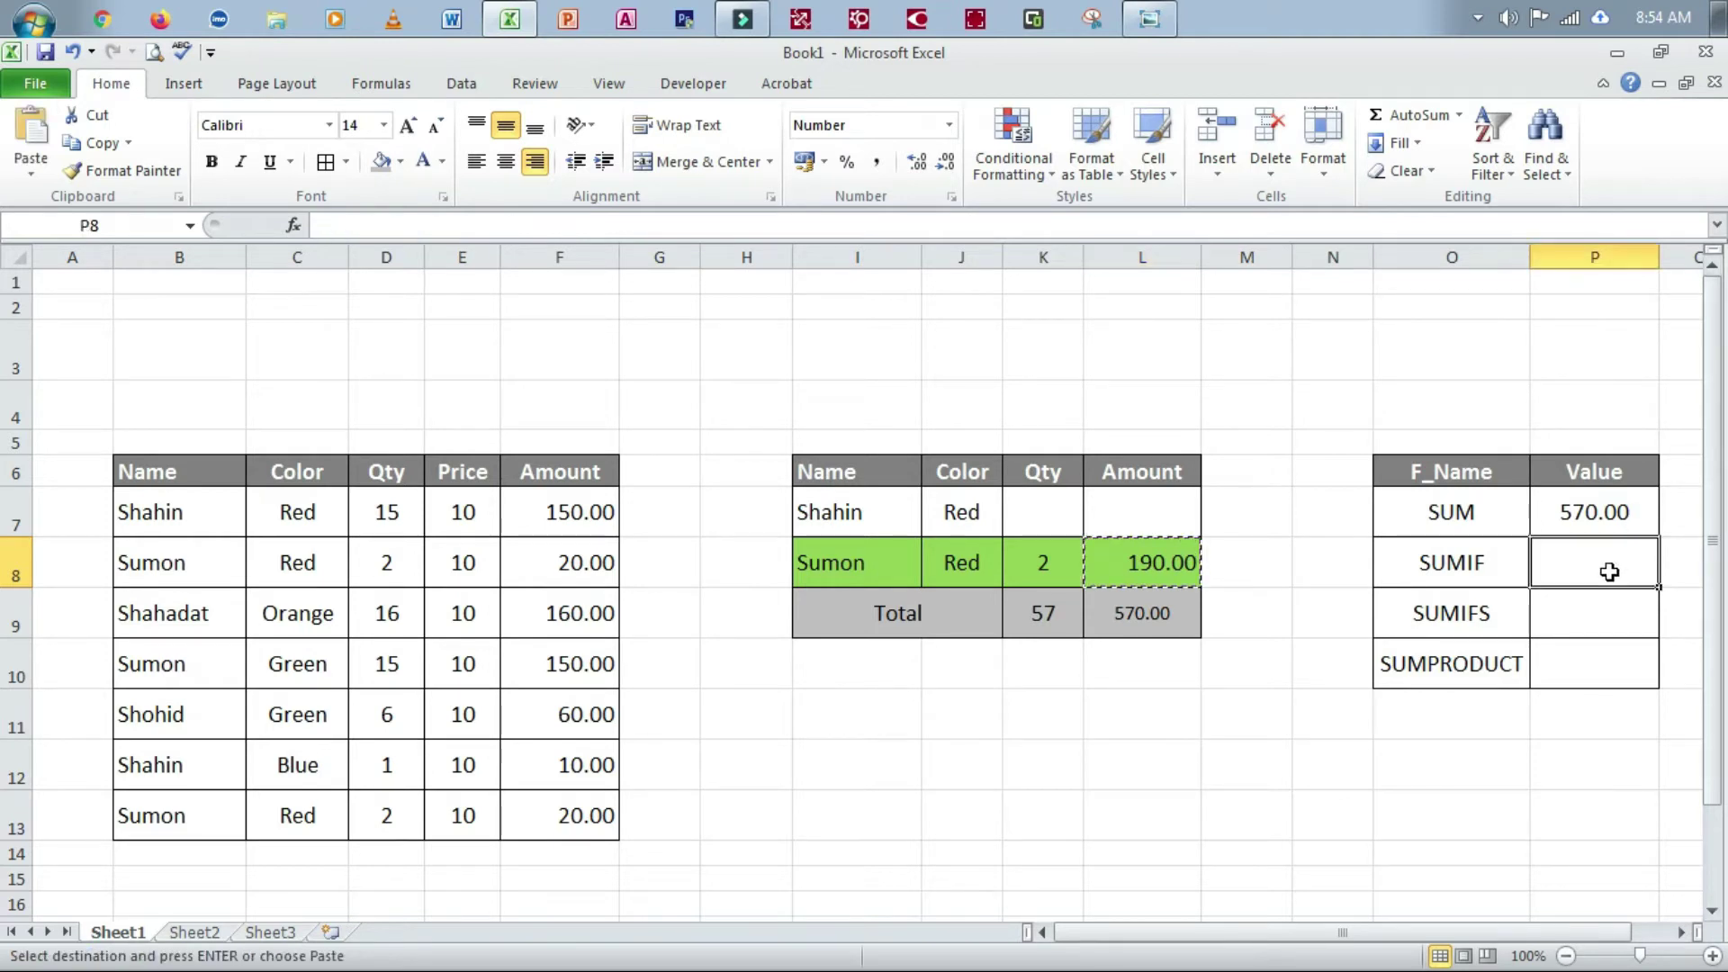
{"action": "key", "text": "ctrl+v"}
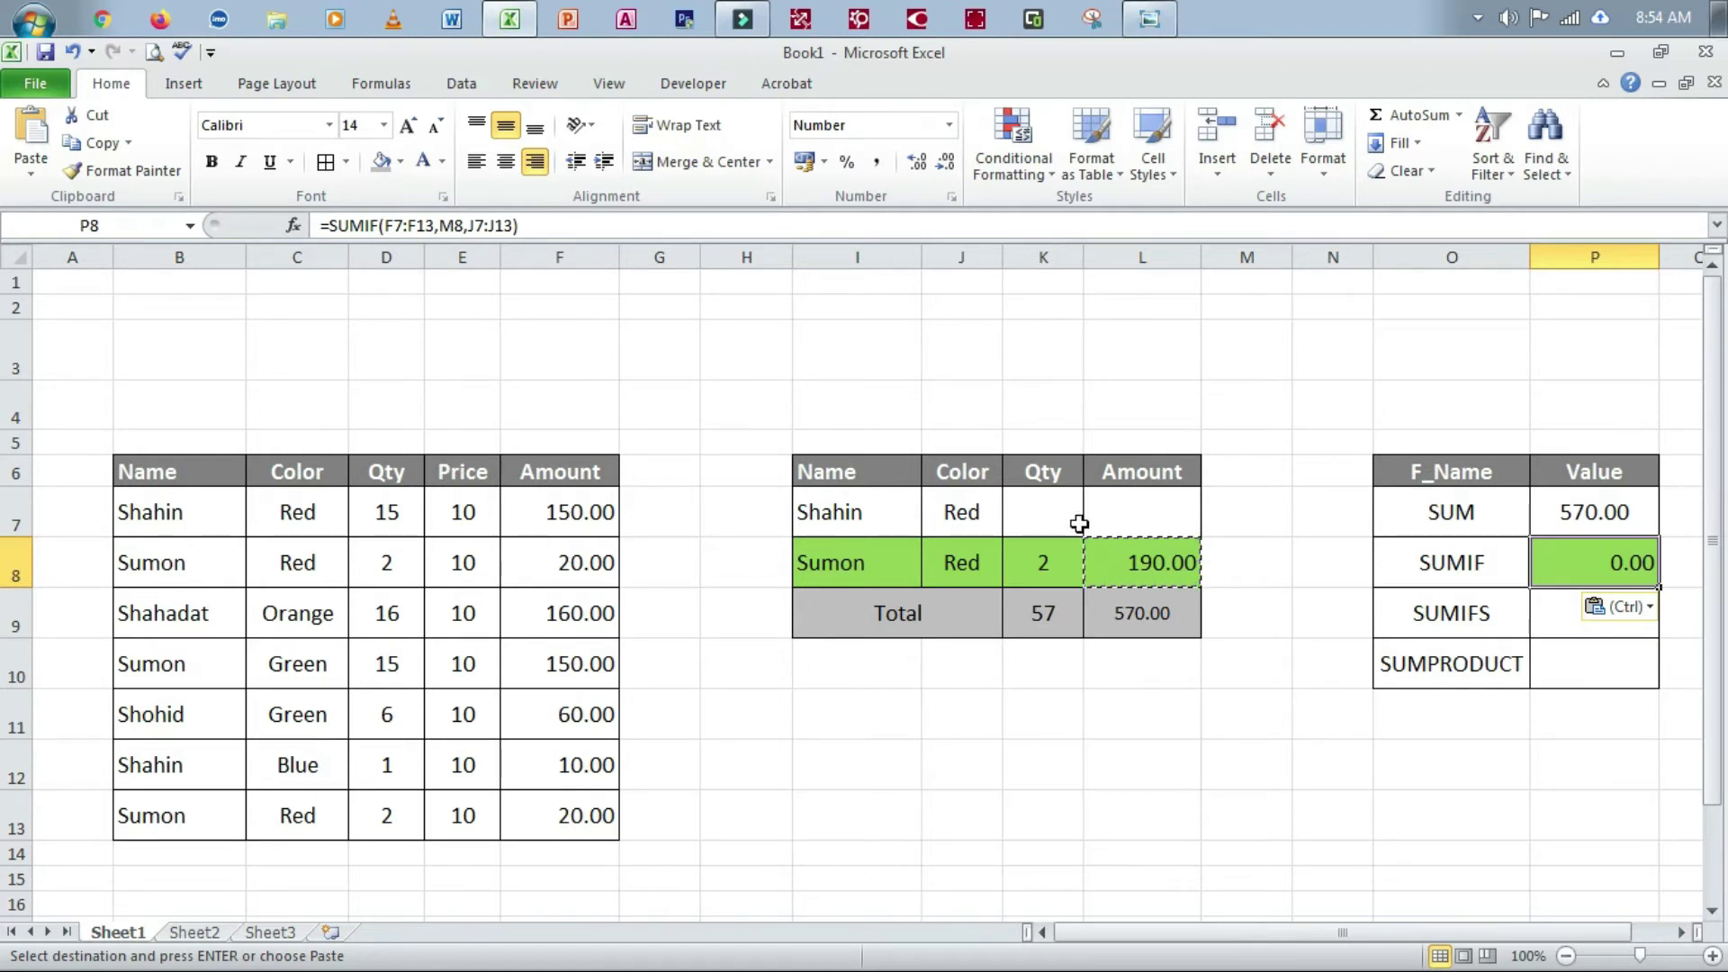
{"action": "key", "text": "ctrl+z"}
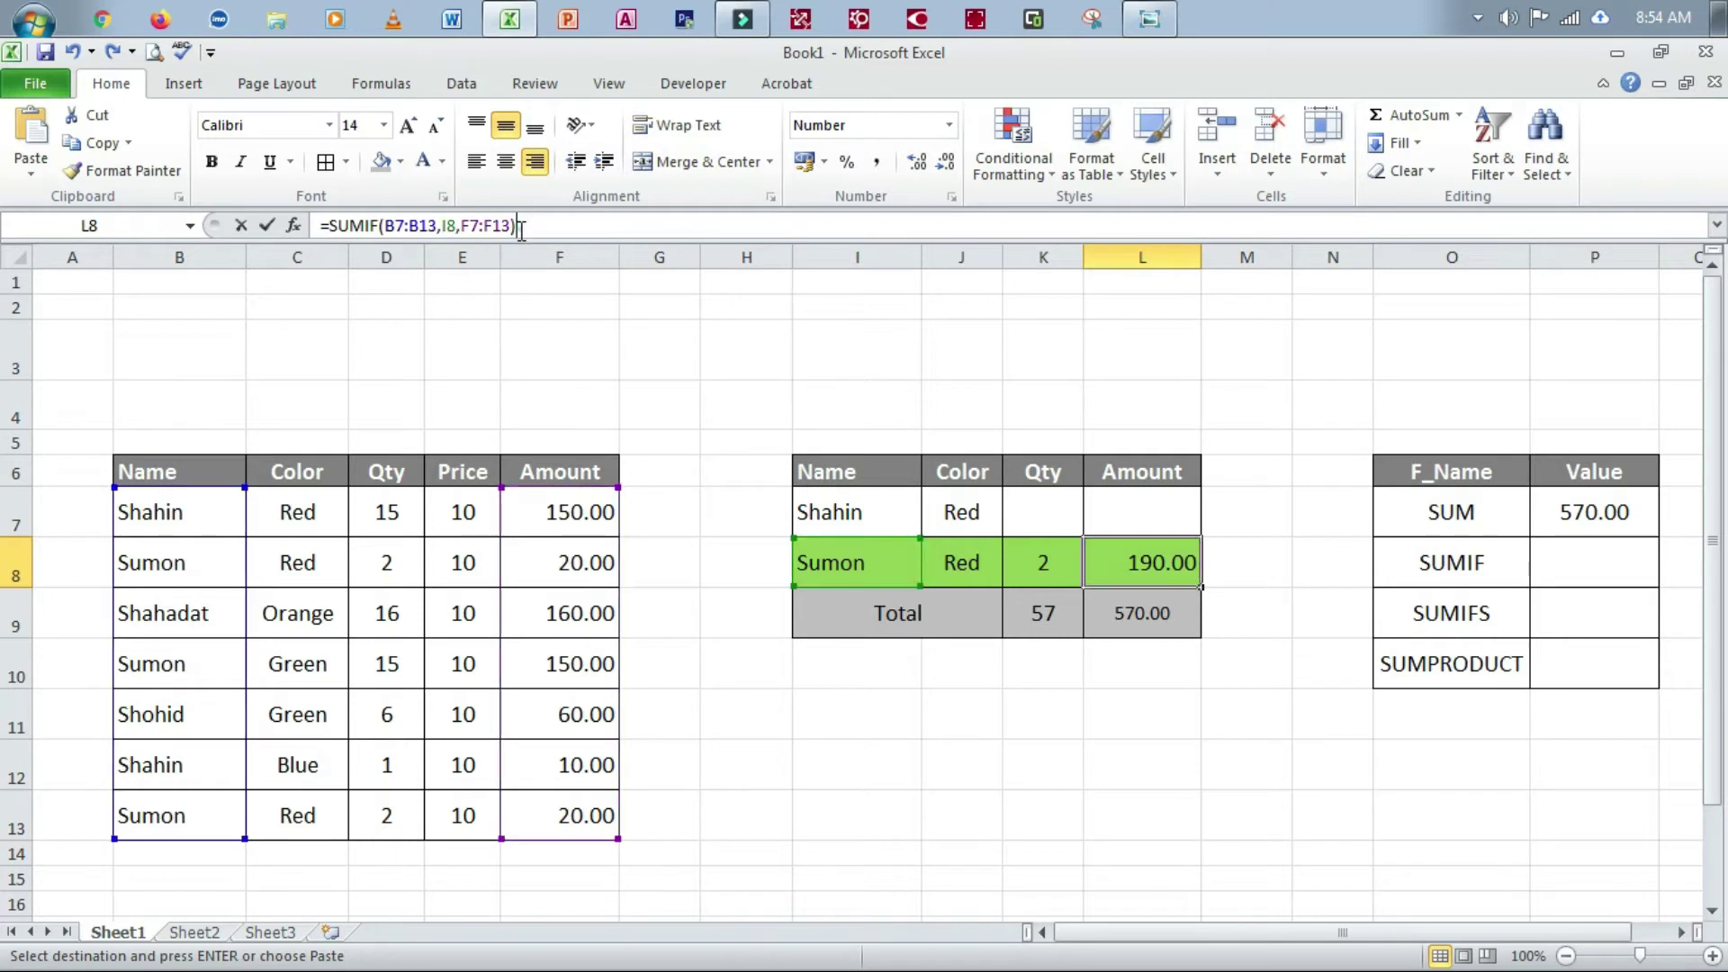
Step: Select L8's formula text, then cancel the stray edit and restore Sumon's SUMIF formula
{"action": "left_click_drag", "start_coordinate": [518, 225], "coordinate": [331, 241]}
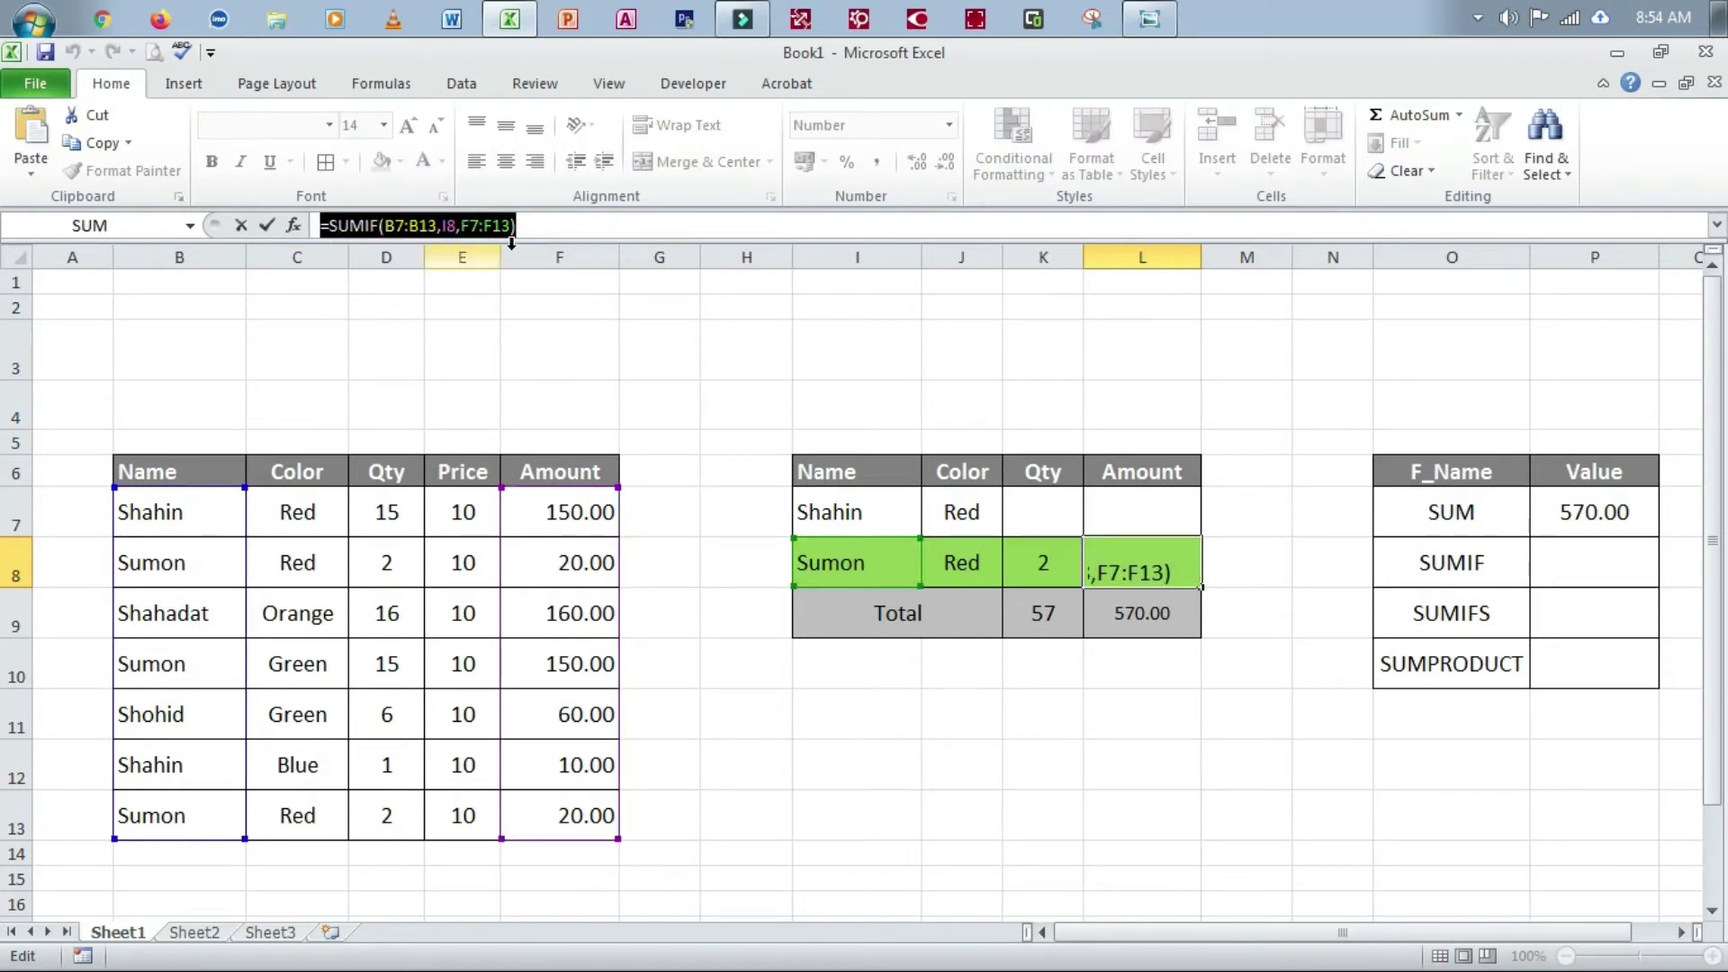
{"action": "left_click", "coordinate": [579, 369]}
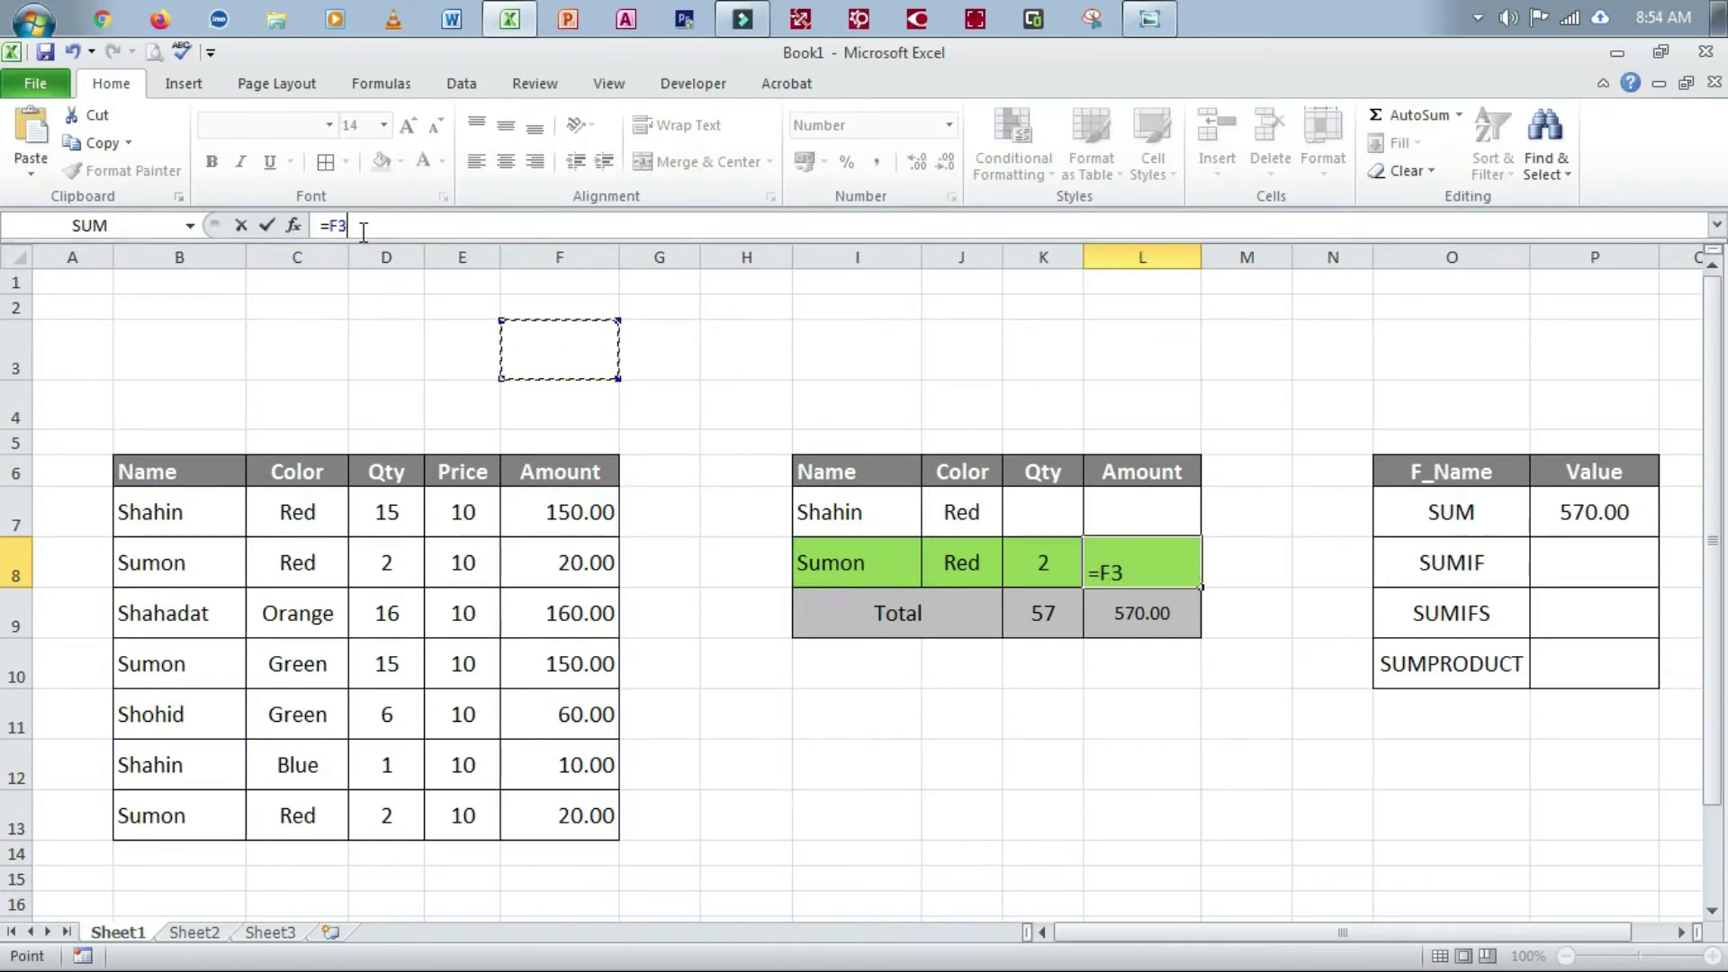
{"action": "key", "text": "BackSpace"}
{"action": "key", "text": "Escape"}
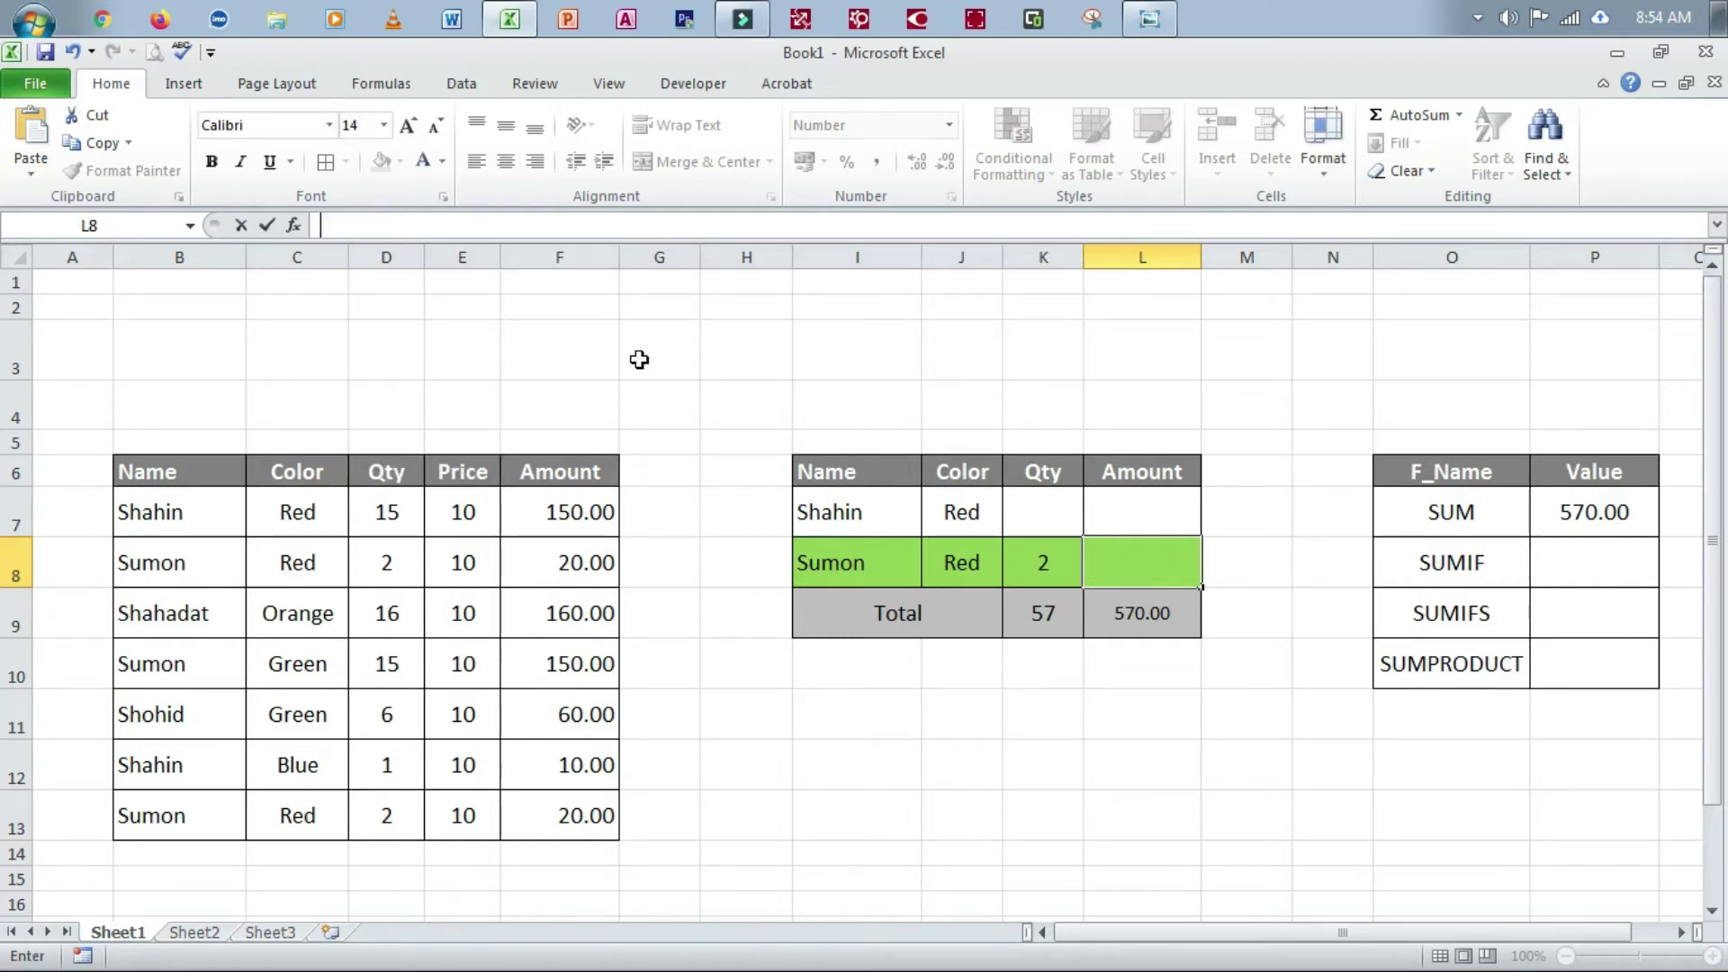
{"action": "left_click", "coordinate": [634, 353]}
{"action": "key", "text": "ctrl+z"}
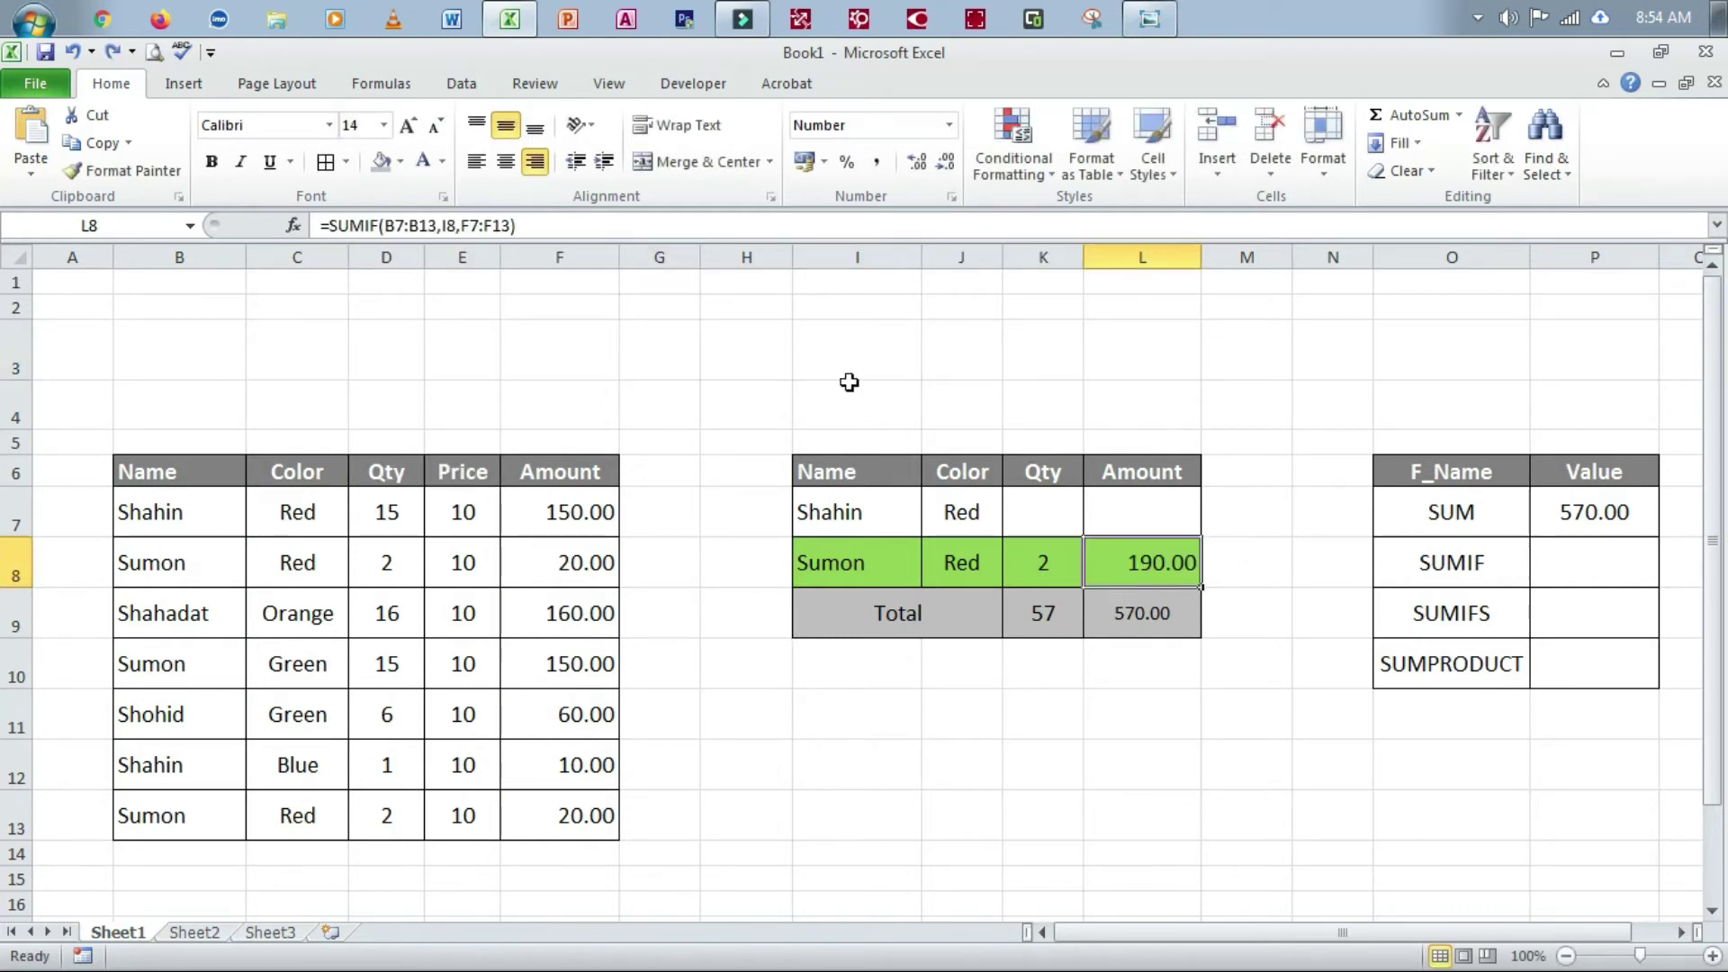
Step: Copy the SUMIF formula text from L8's formula bar and paste it into the SUMIF Value cell
{"action": "left_click", "coordinate": [540, 225]}
{"action": "left_click_drag", "start_coordinate": [540, 225], "coordinate": [319, 227]}
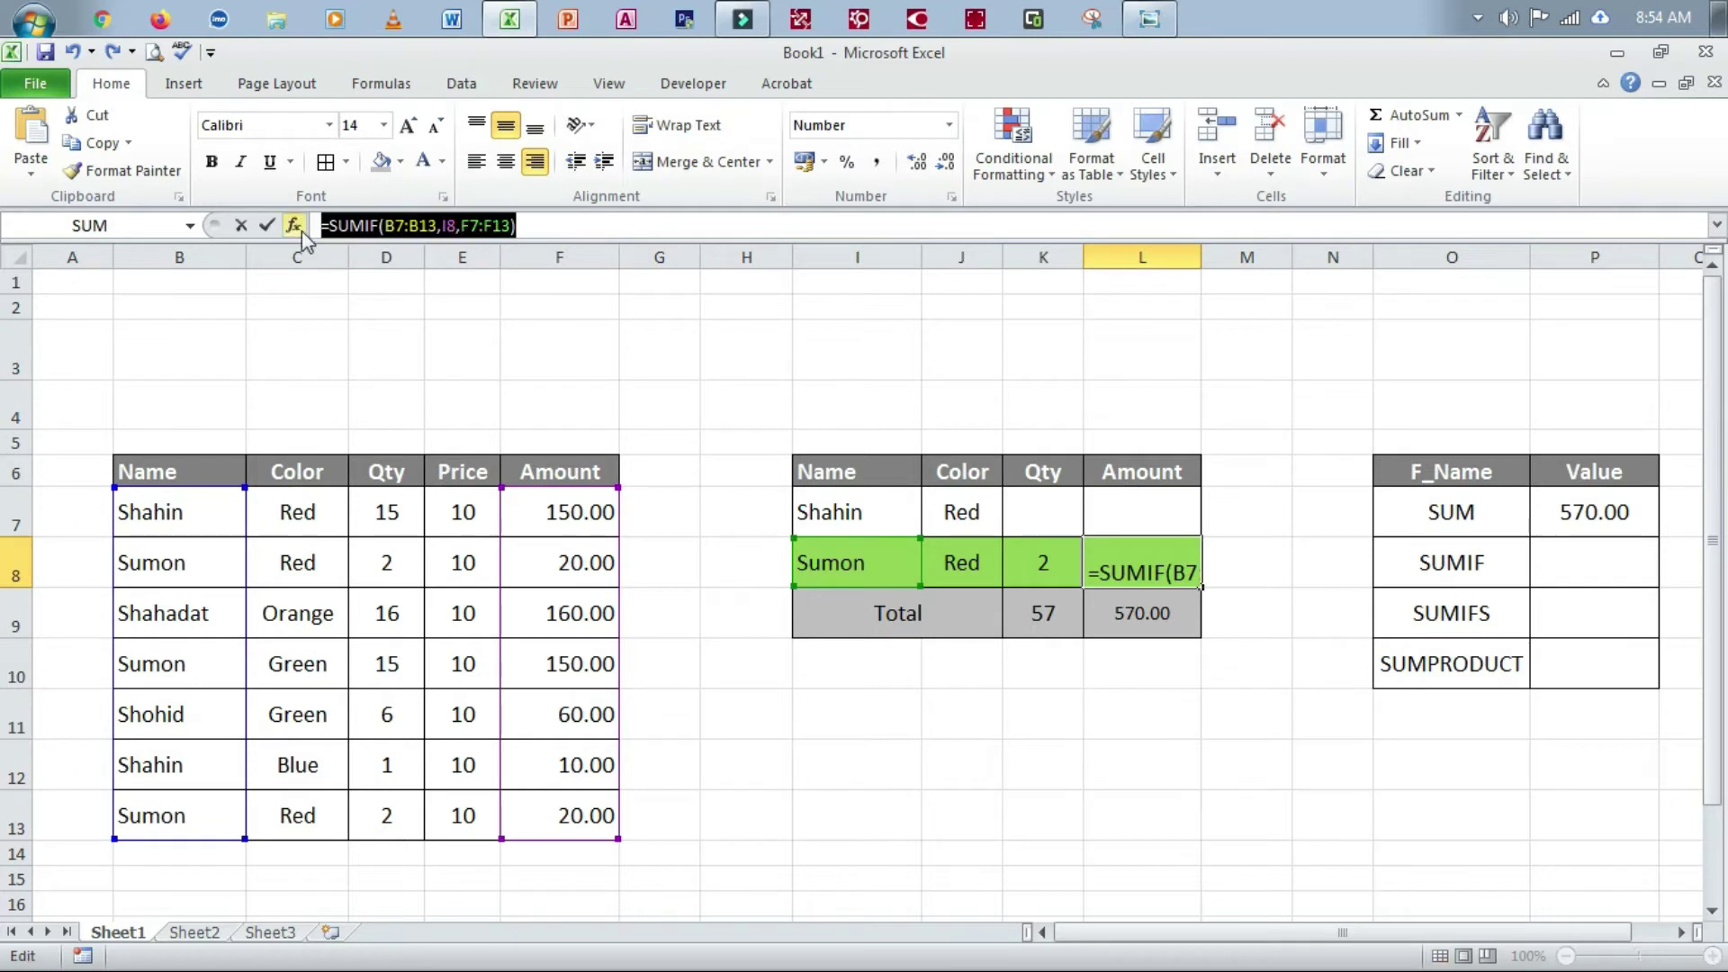
{"action": "right_click", "coordinate": [401, 225]}
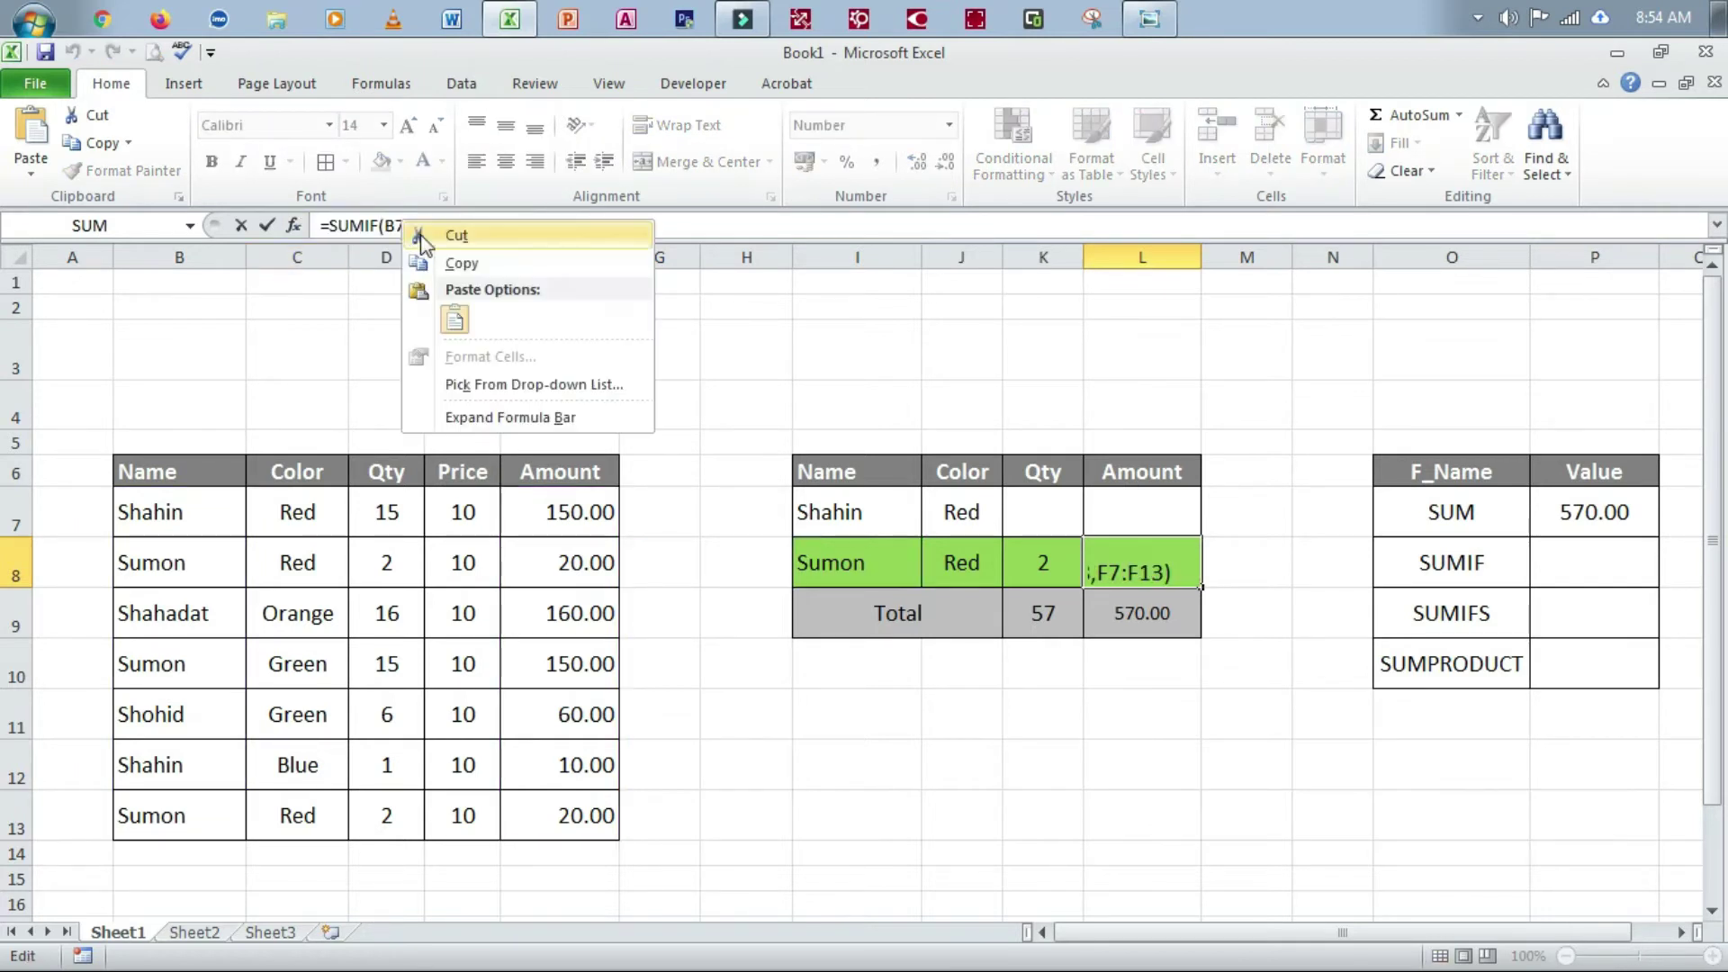
{"action": "left_click", "coordinate": [459, 265]}
{"action": "left_click", "coordinate": [553, 232]}
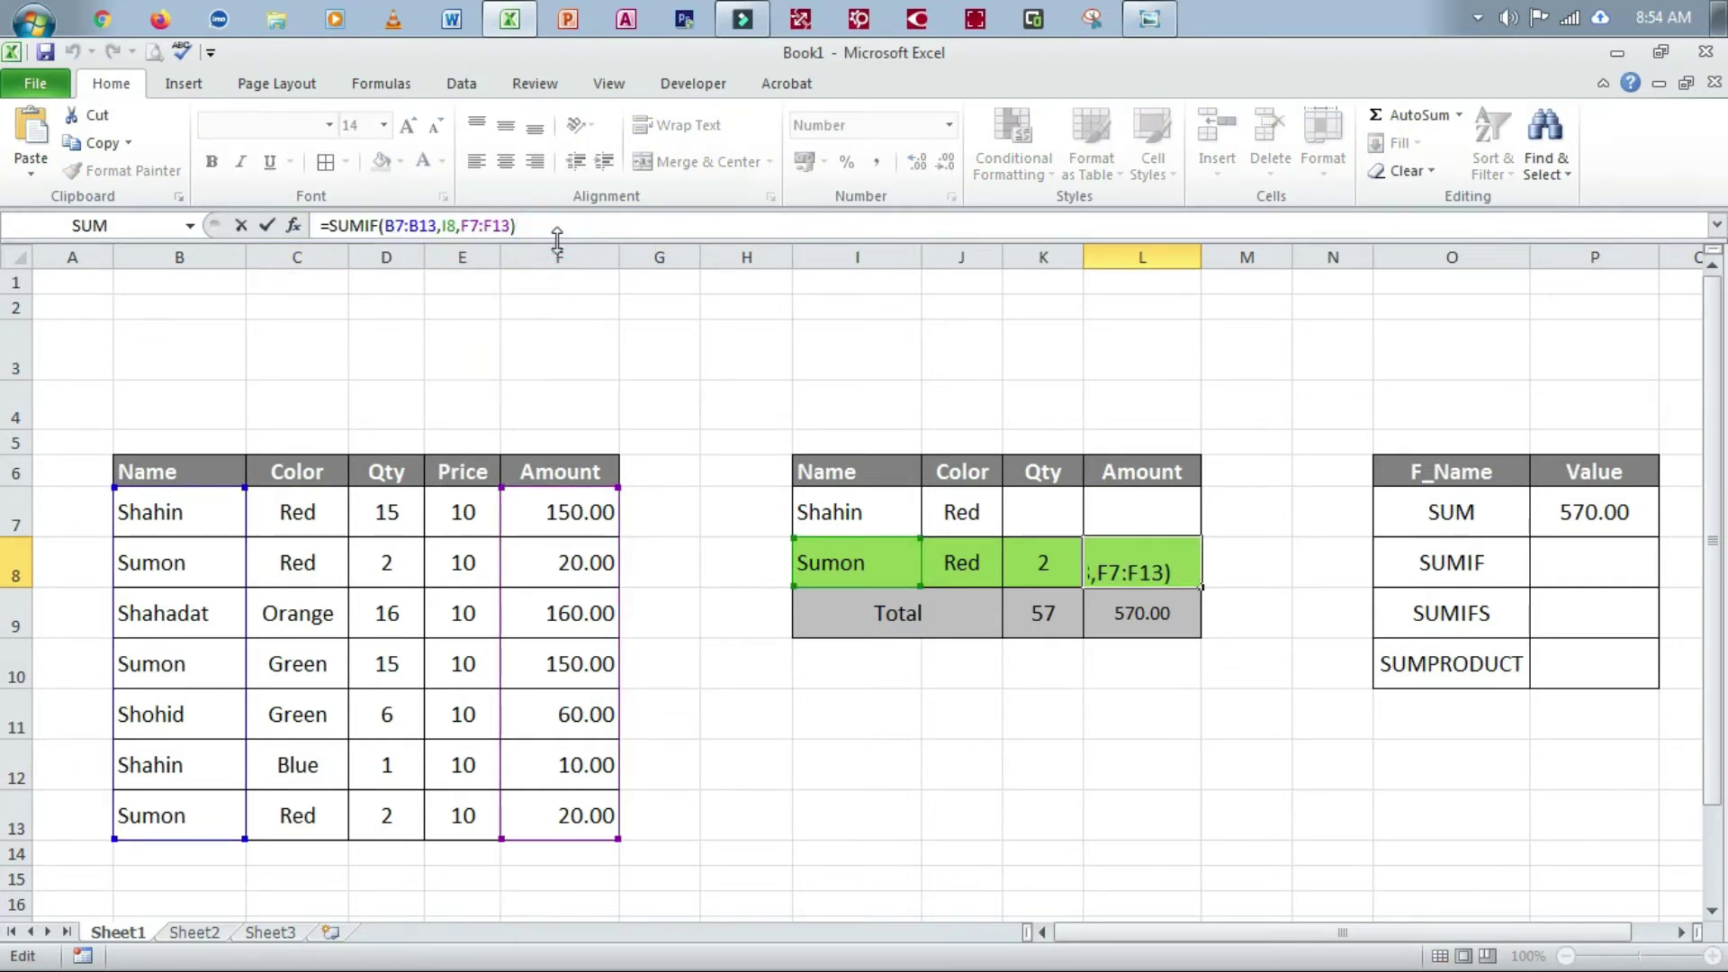
{"action": "left_click", "coordinate": [630, 370]}
{"action": "left_click", "coordinate": [1566, 551]}
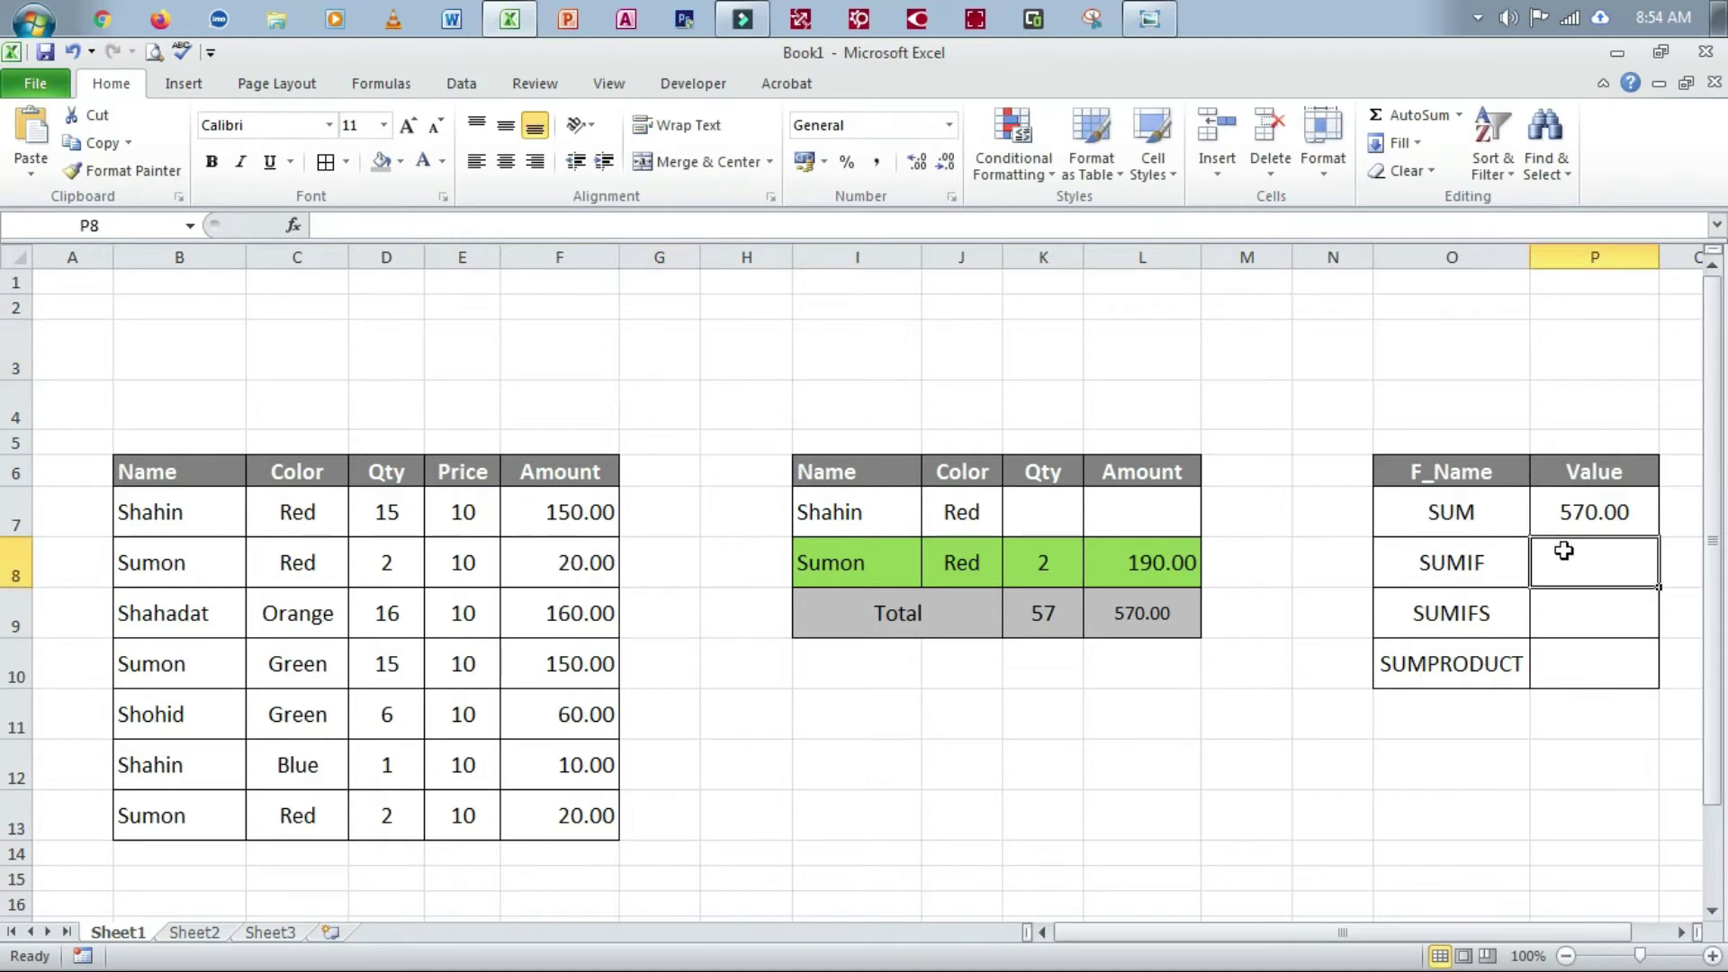
{"action": "left_click", "coordinate": [384, 227]}
{"action": "right_click", "coordinate": [384, 226]}
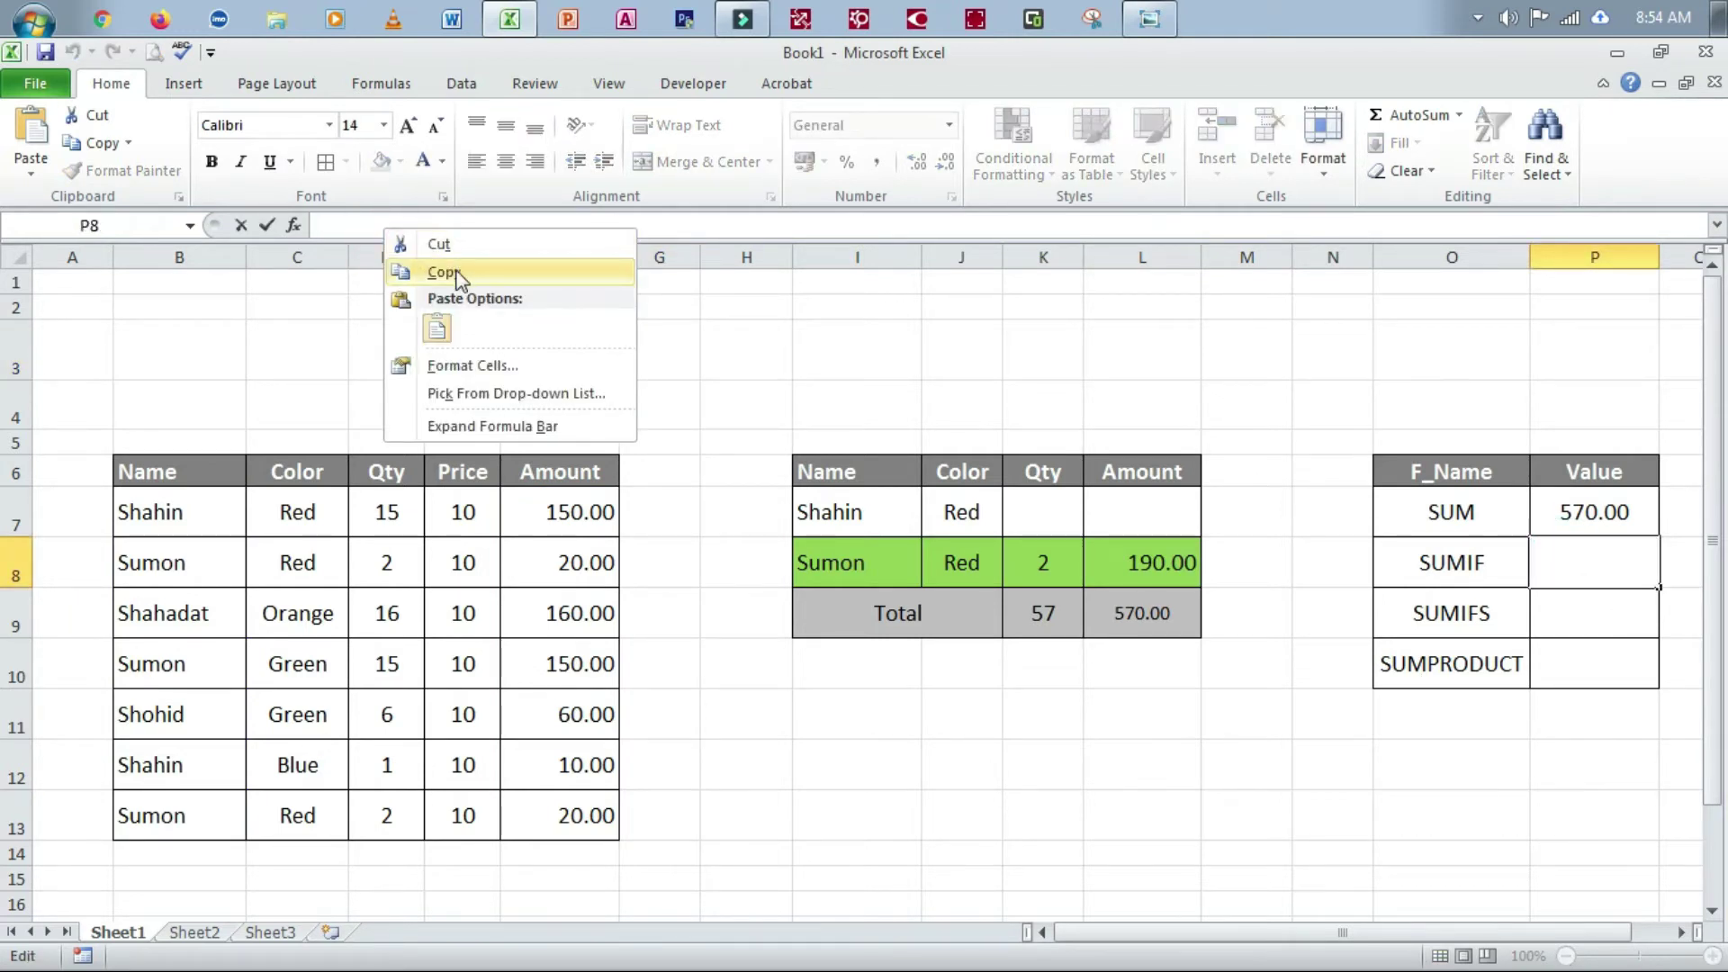
{"action": "left_click", "coordinate": [455, 268]}
{"action": "right_click", "coordinate": [379, 223]}
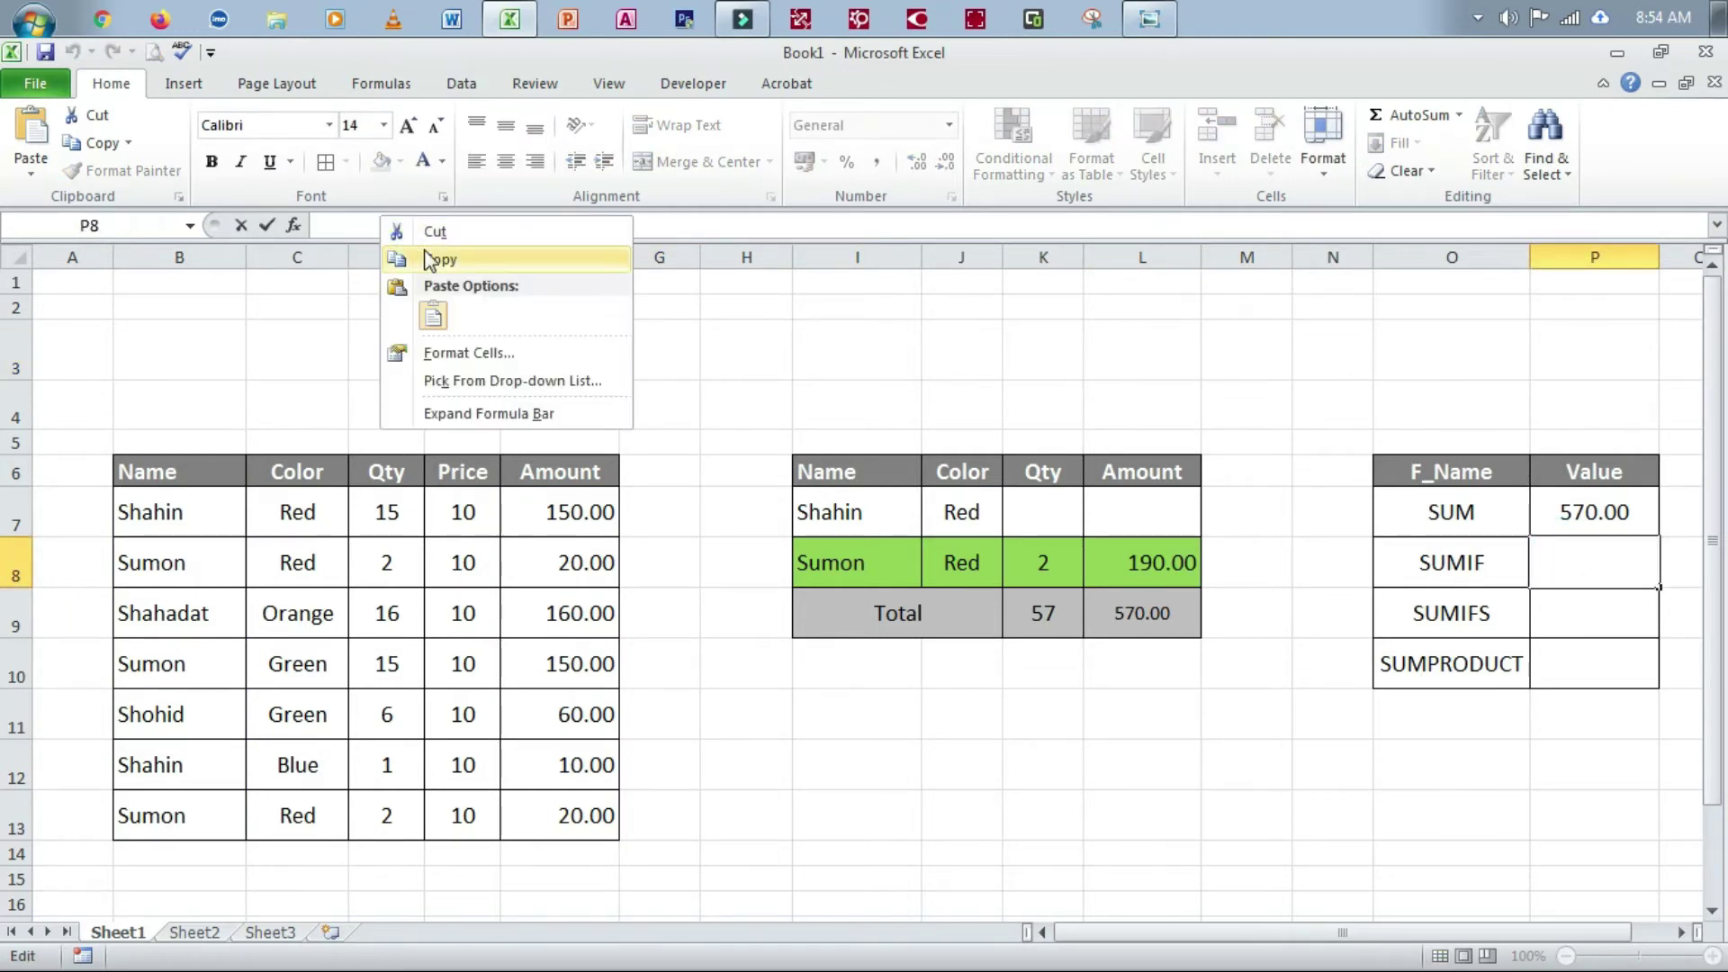
{"action": "left_click", "coordinate": [425, 312]}
Step: Recopy the full =SUMIF(B7:B13,I8,F7:F13) text and paste it into the SUMIF Value cell's formula bar
{"action": "left_click", "coordinate": [1149, 563]}
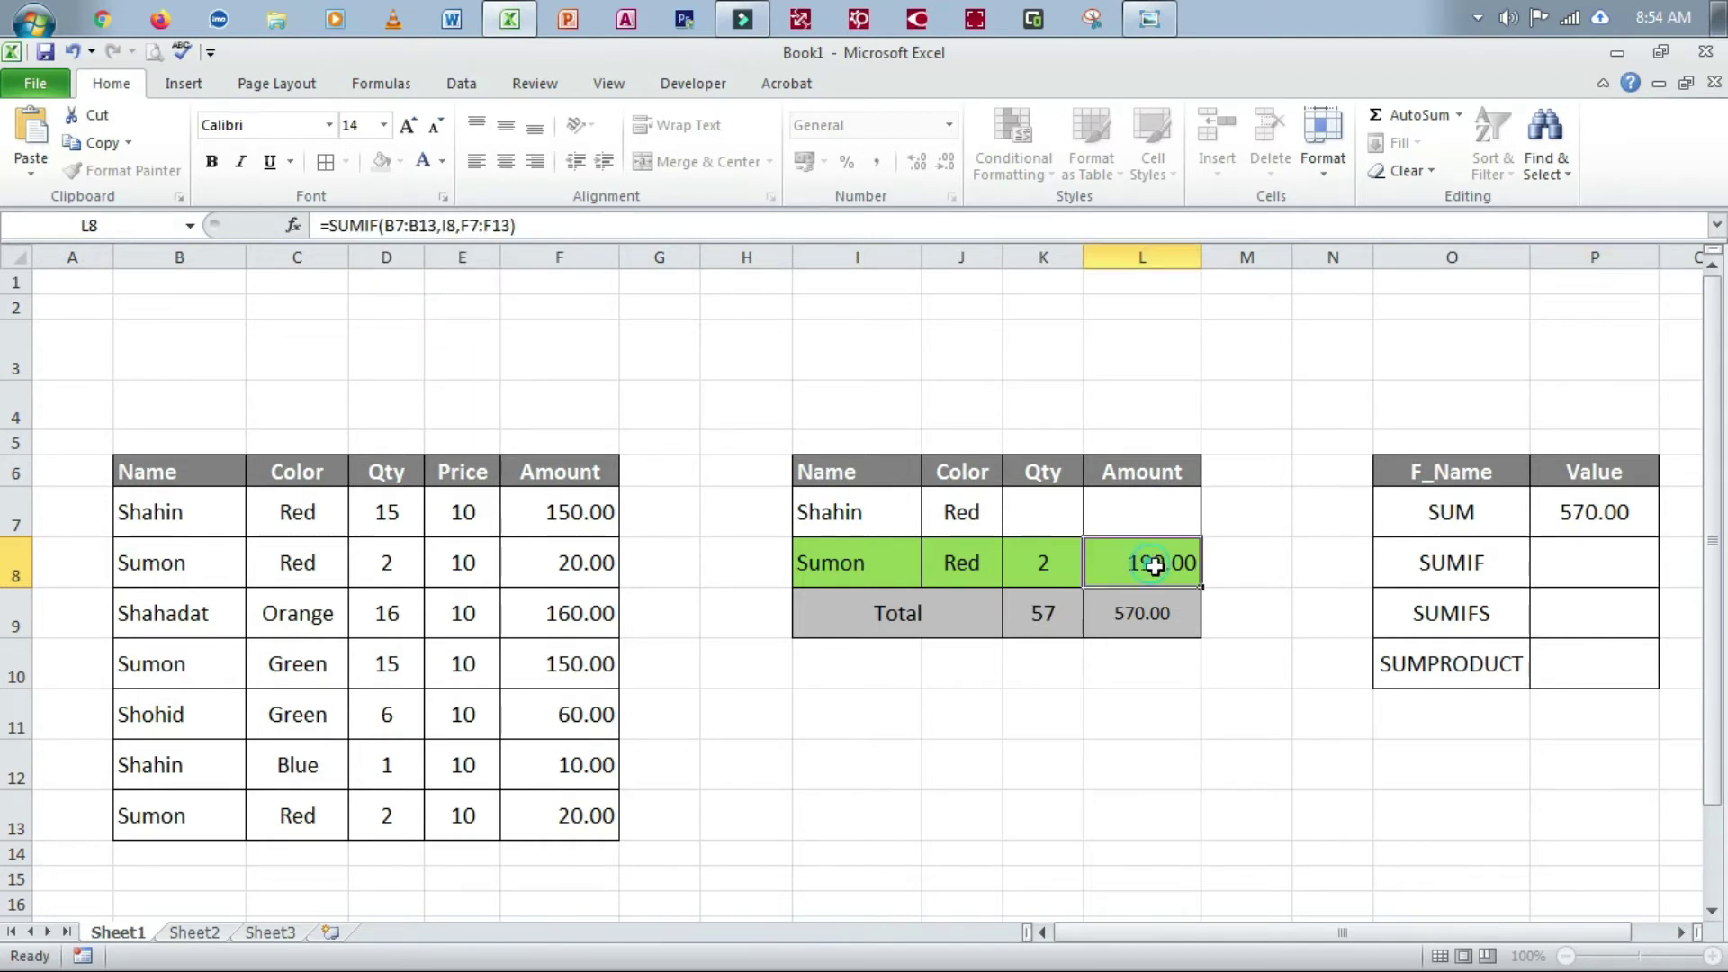
{"action": "mouse_move", "coordinate": [461, 225]}
{"action": "left_mouse_down"}
{"action": "mouse_move", "coordinate": [538, 223]}
{"action": "mouse_move", "coordinate": [320, 225]}
{"action": "left_mouse_up"}
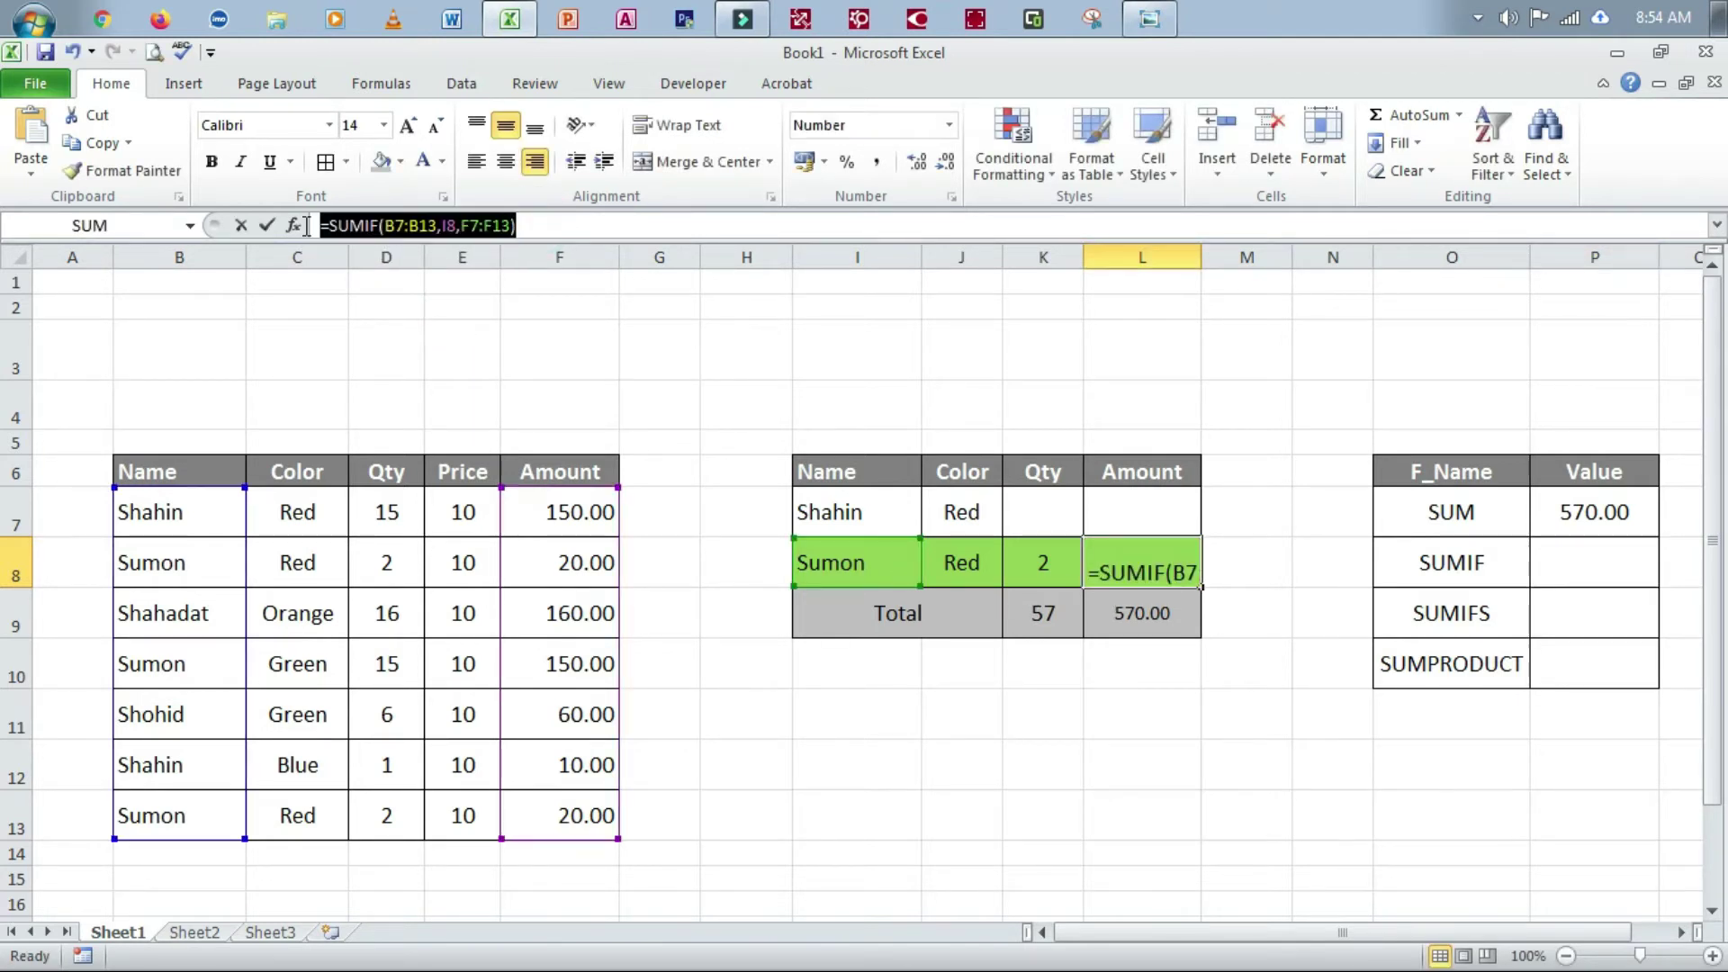
{"action": "right_click", "coordinate": [357, 229]}
{"action": "left_click", "coordinate": [414, 272]}
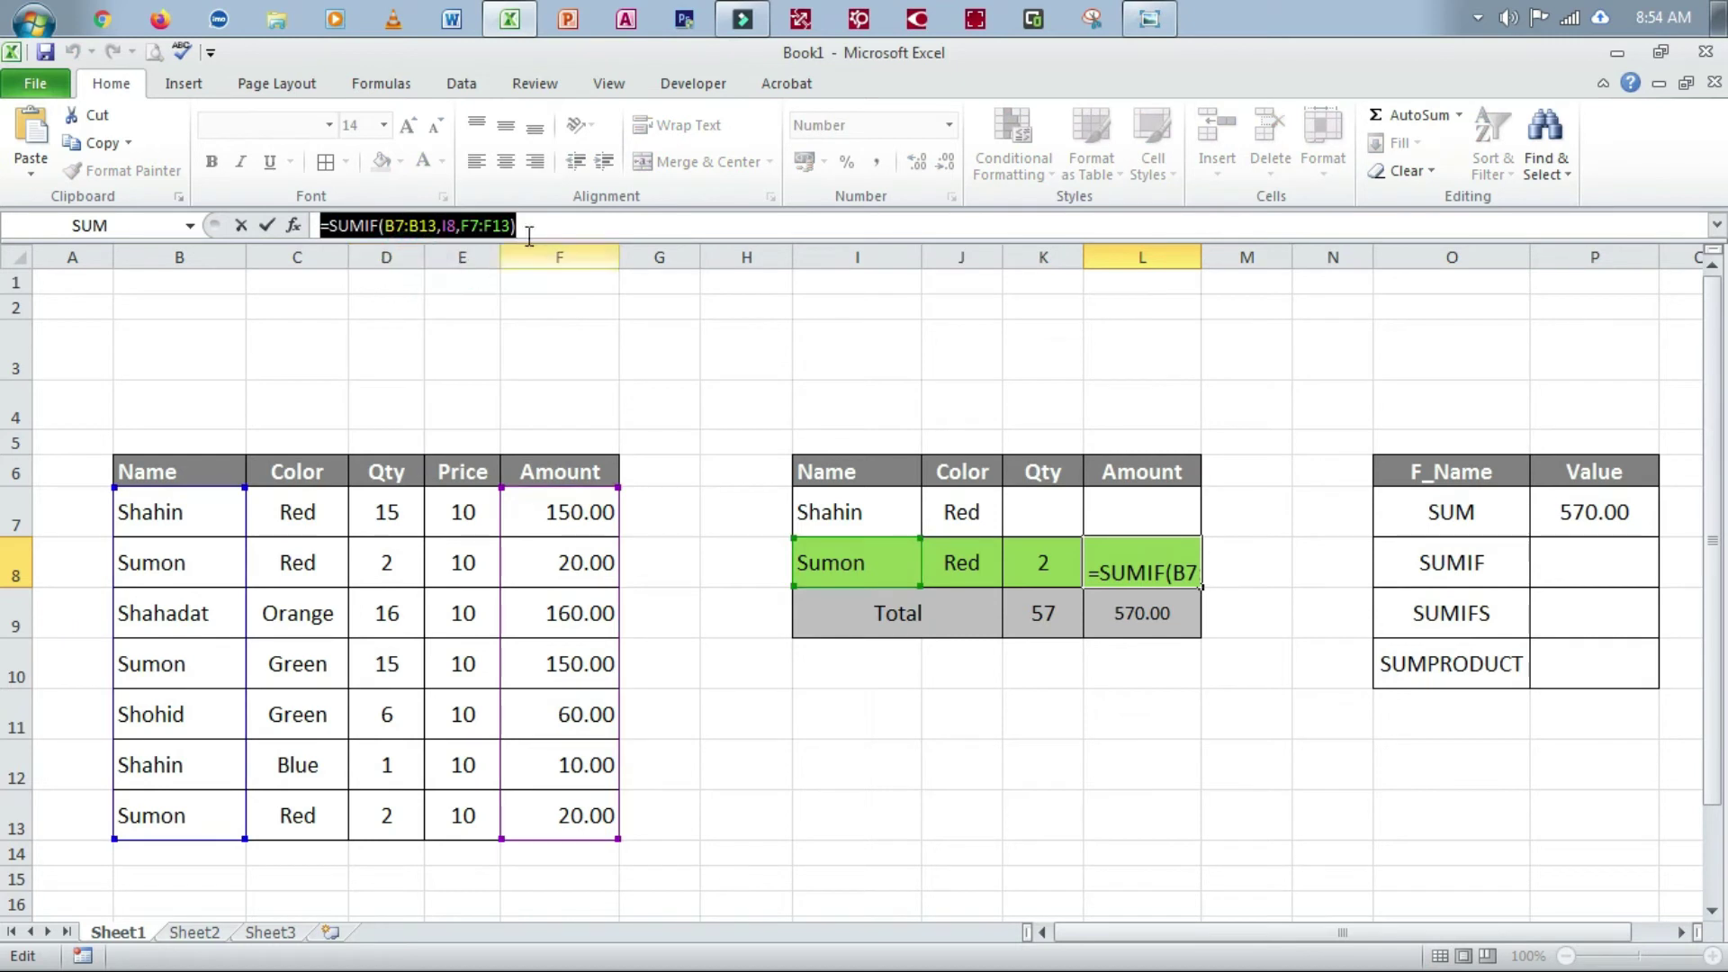
{"action": "left_click", "coordinate": [540, 226]}
{"action": "left_click", "coordinate": [559, 338]}
{"action": "left_click", "coordinate": [1593, 562]}
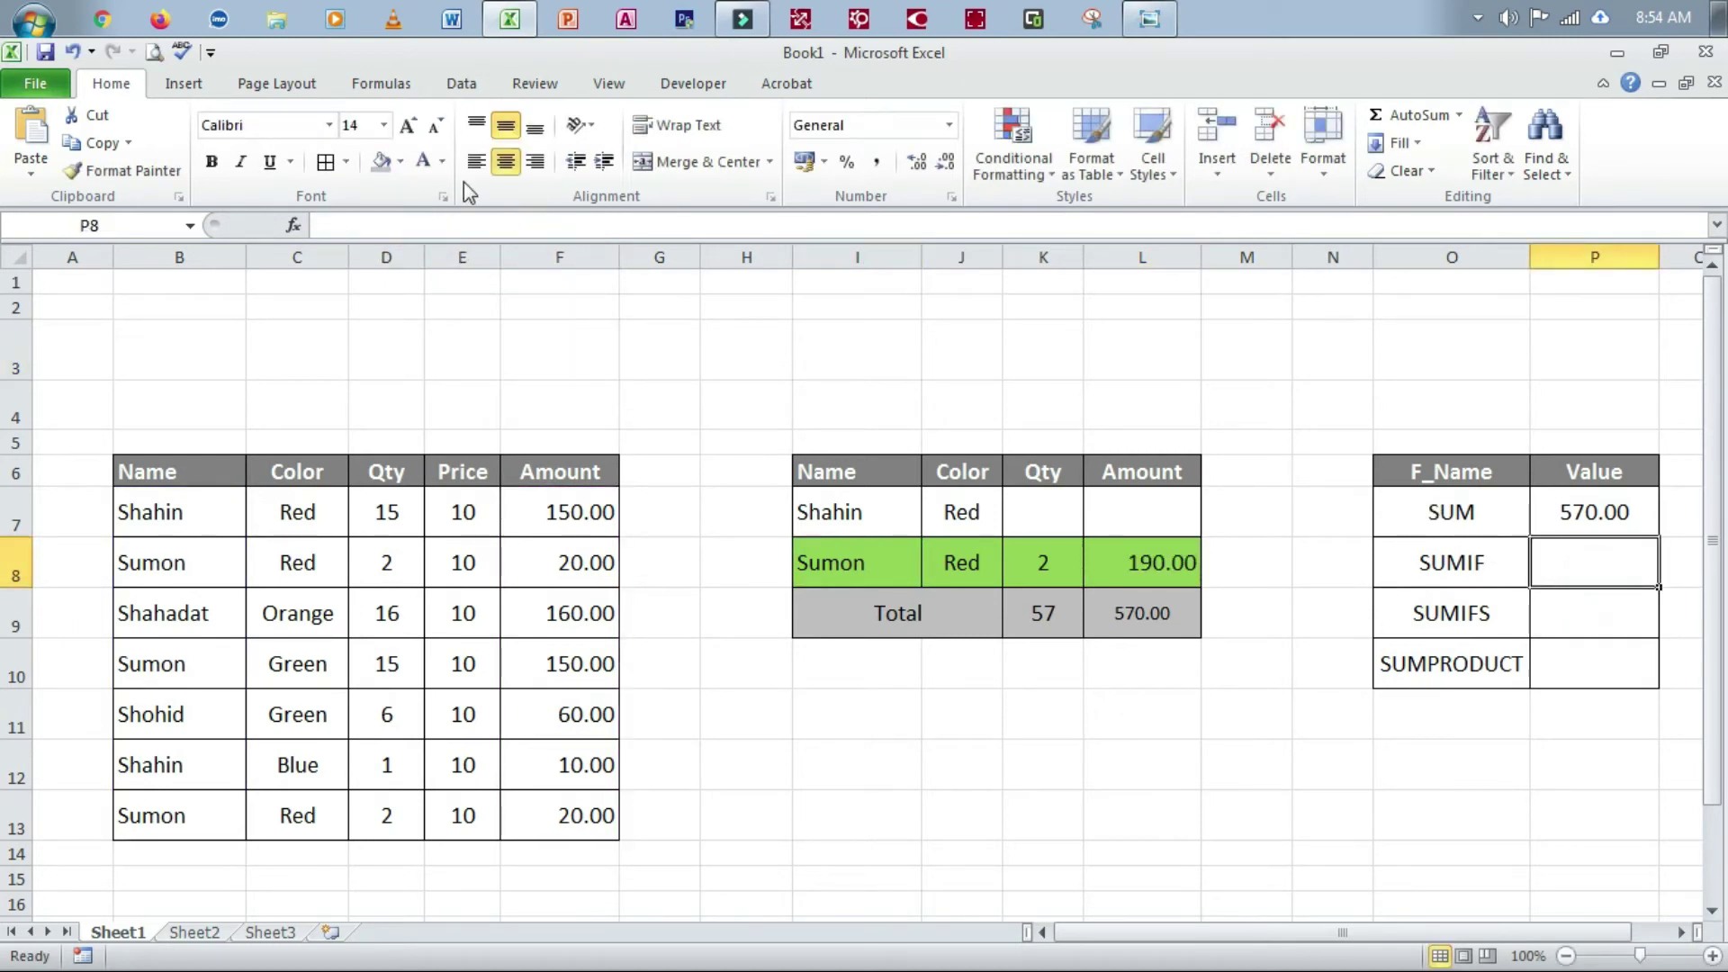
{"action": "left_click", "coordinate": [417, 224]}
{"action": "right_click", "coordinate": [422, 226]}
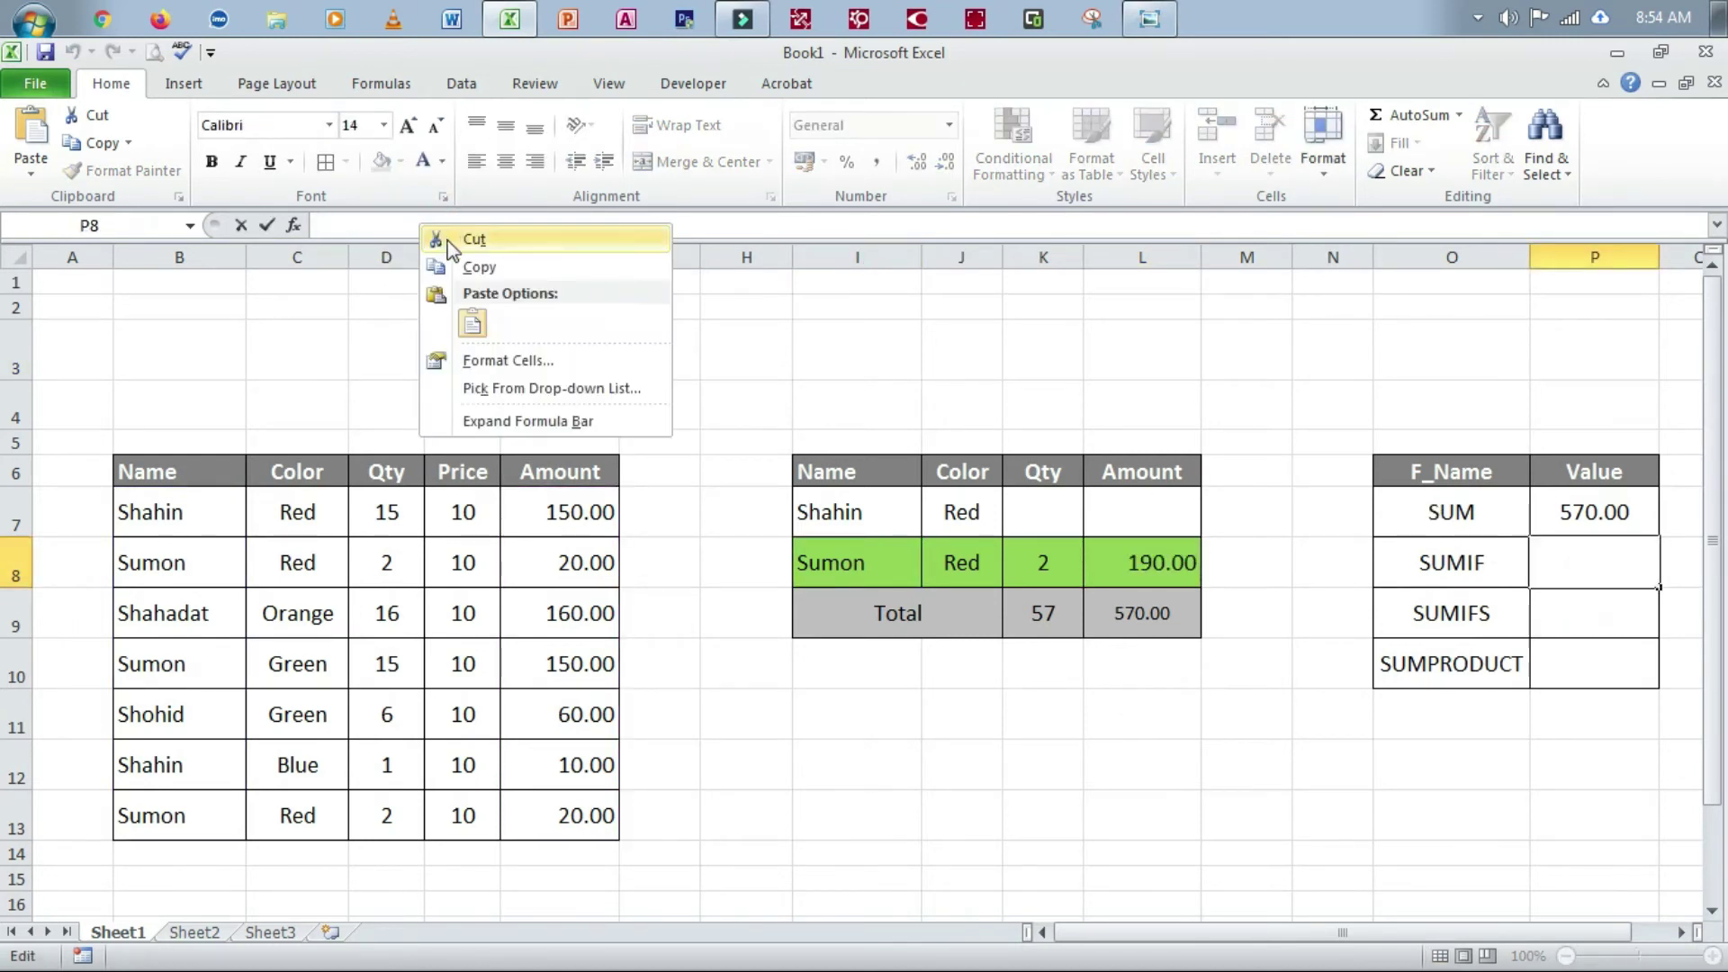
{"action": "left_click", "coordinate": [475, 322]}
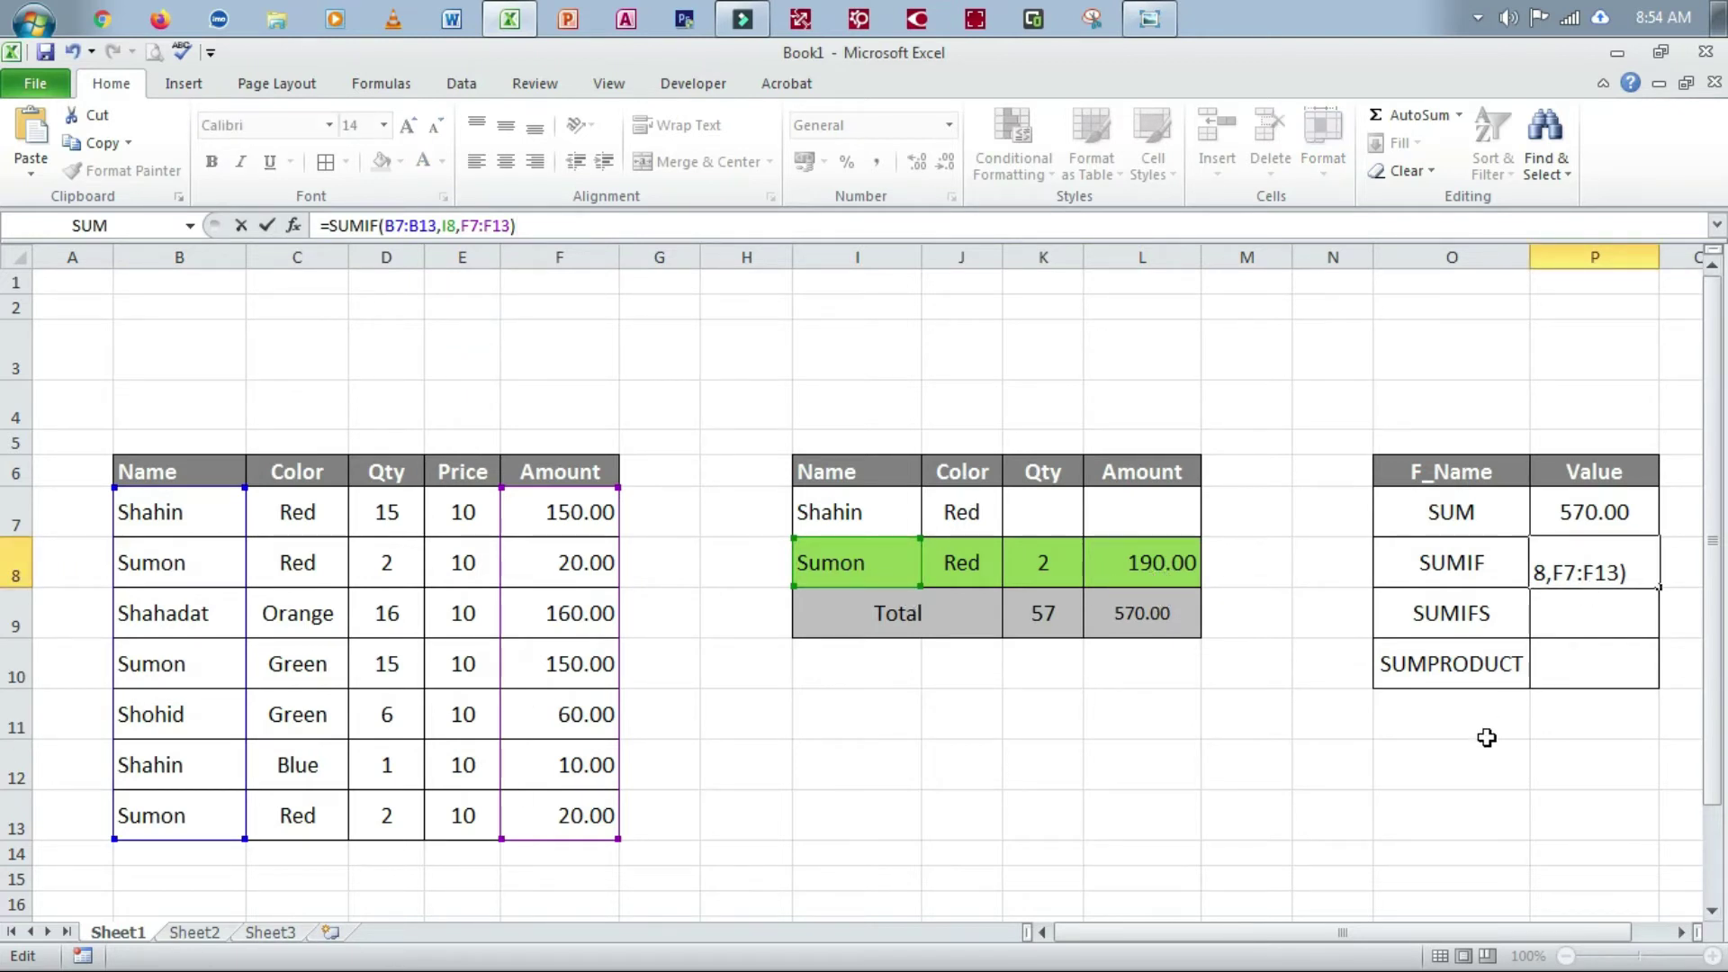
Step: Commit the SUMIF Value as 190 and clear Sumon's Amount cell L8
{"action": "key", "text": "Return"}
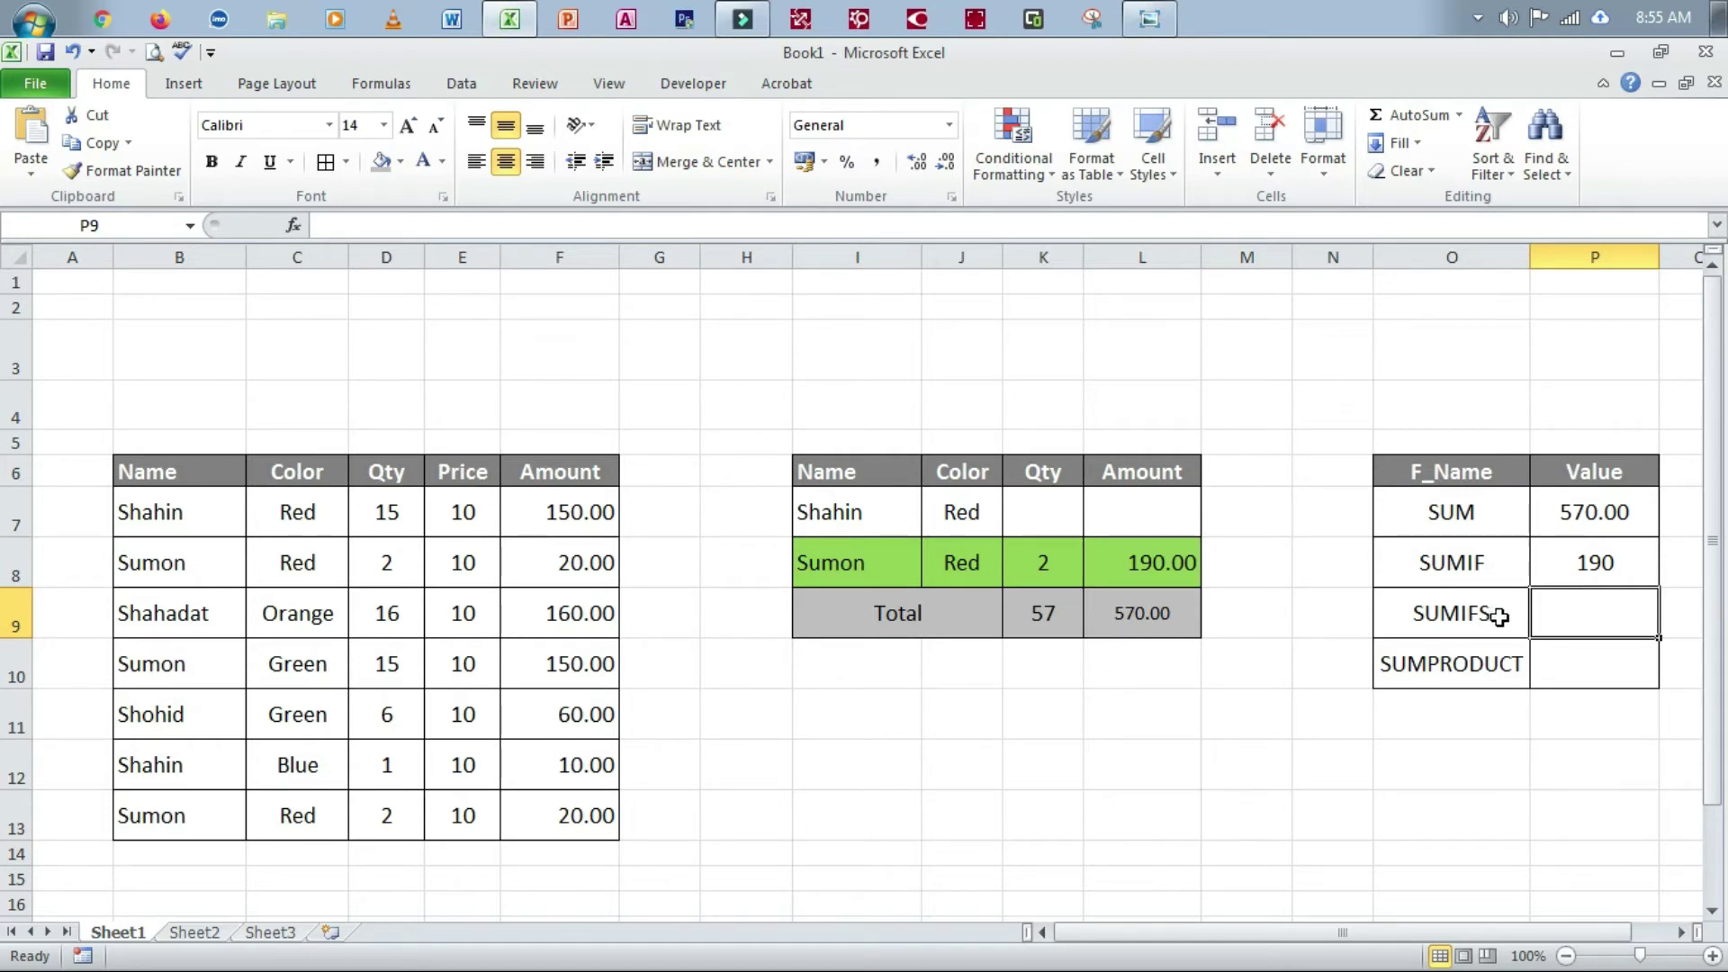
{"action": "left_click", "coordinate": [1151, 565]}
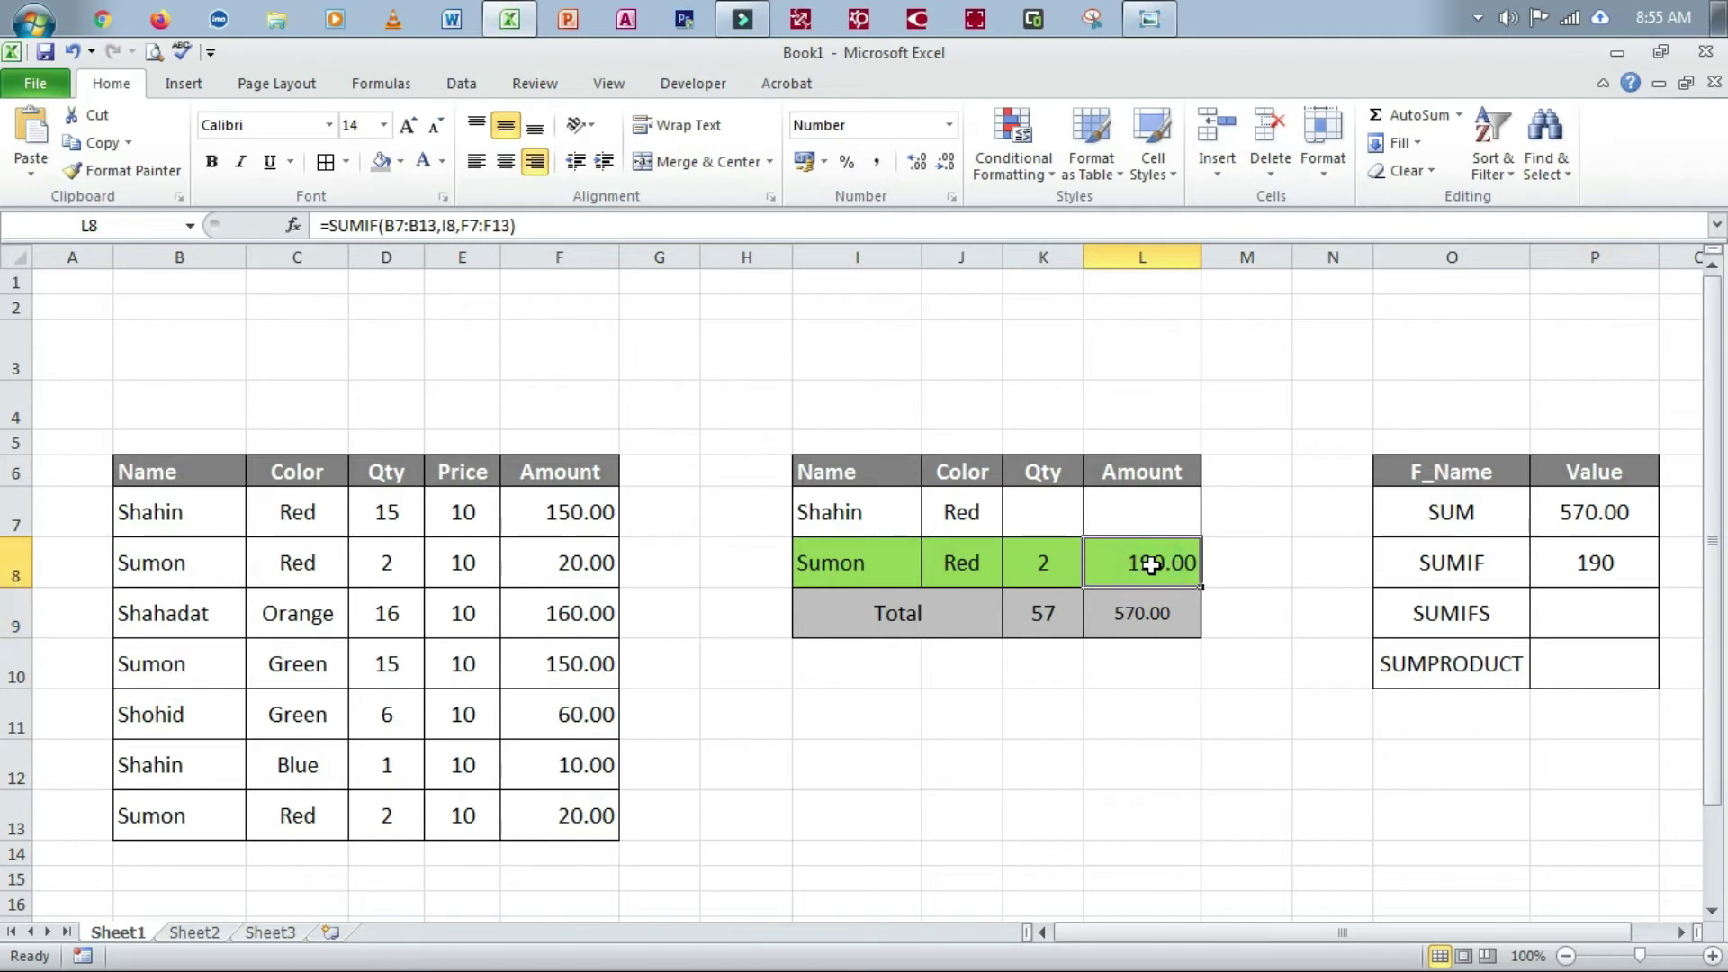
{"action": "key", "text": "Delete"}
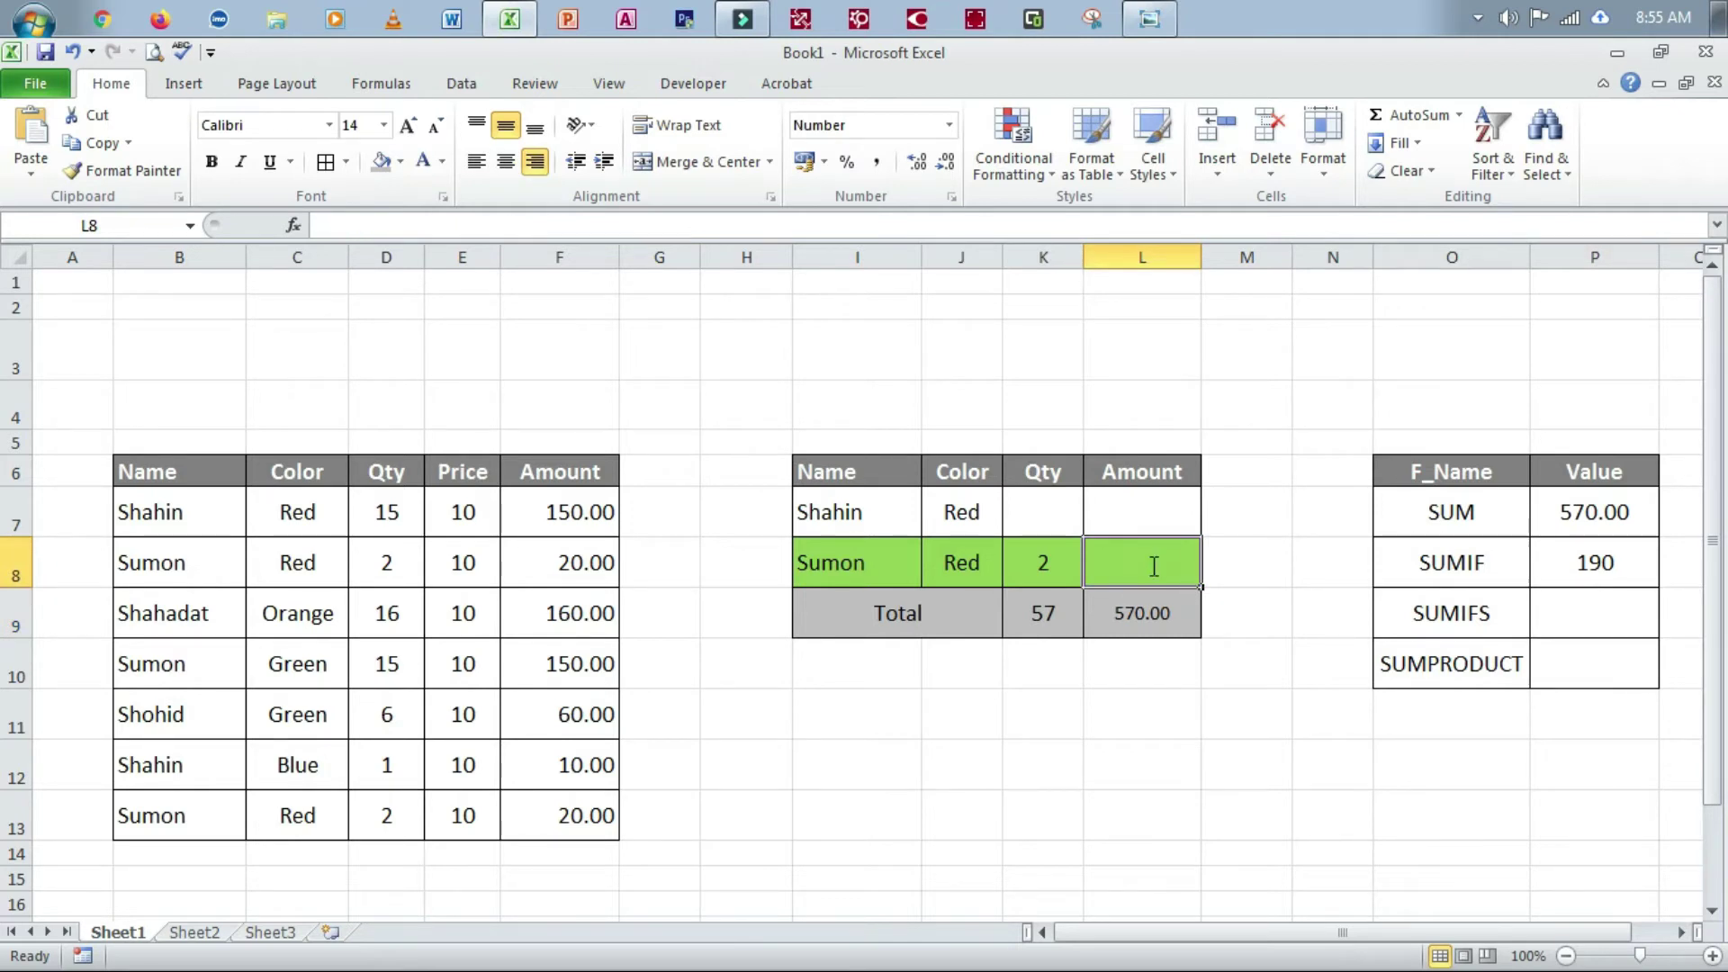
Step: Start =SUMIFS in L8 with the Amount cells F7:F13 as the sum range
{"action": "type", "text": "=sum"}
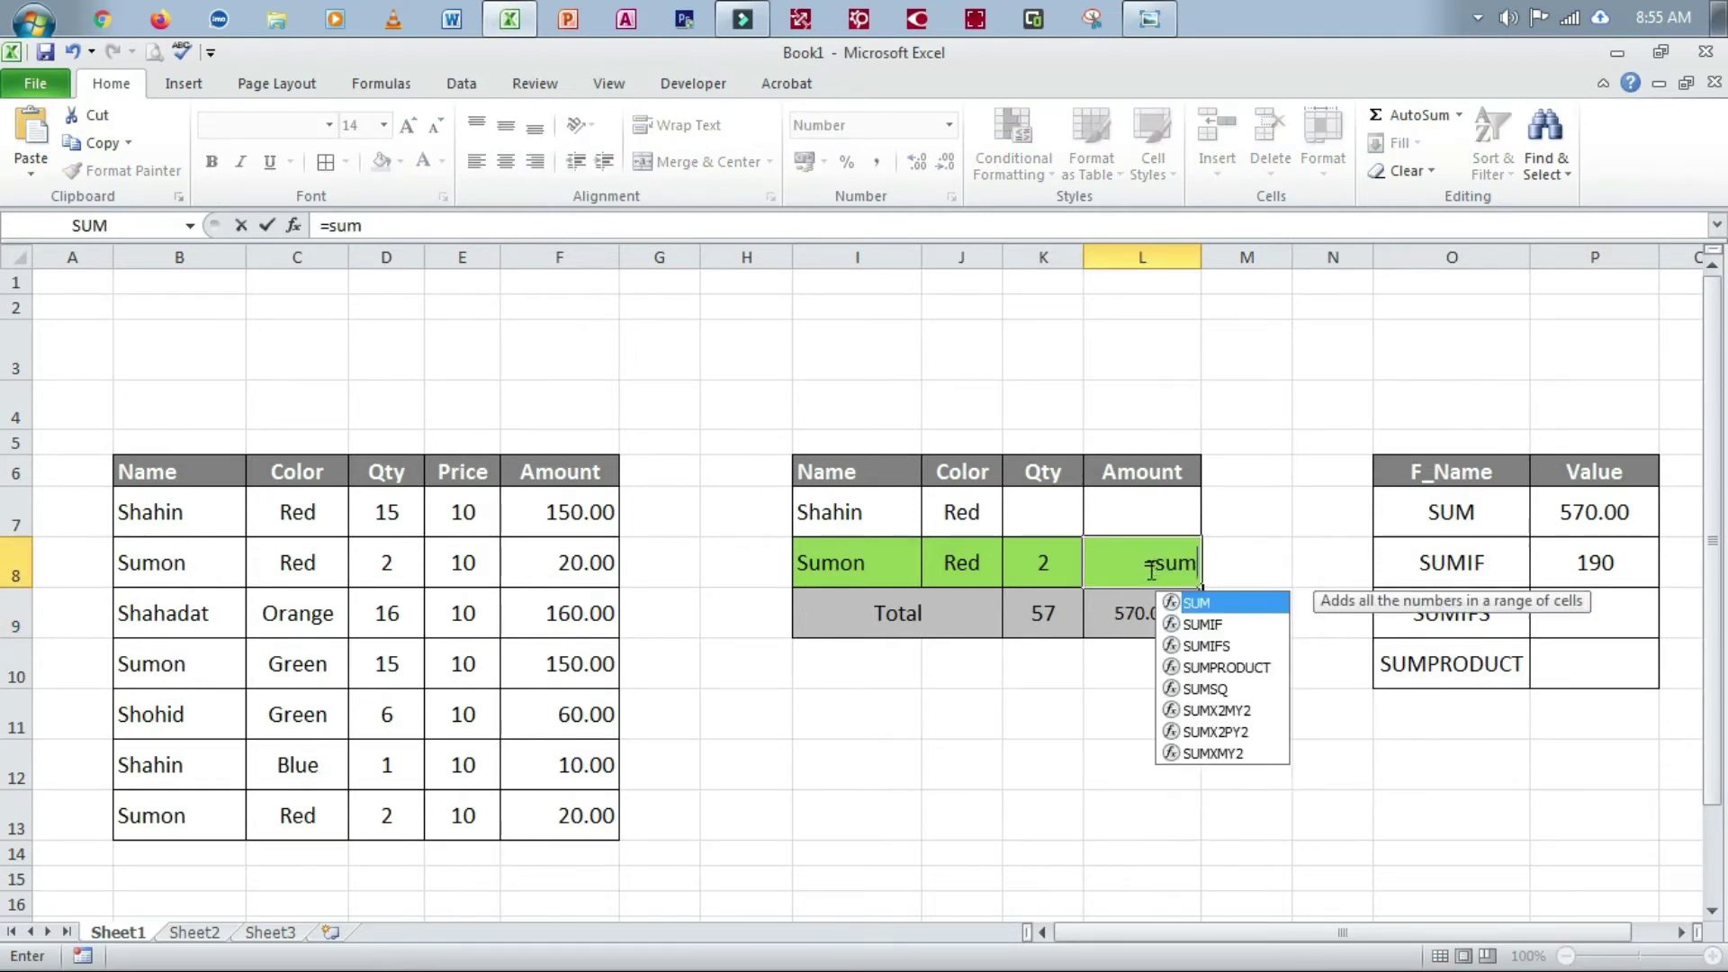
{"action": "double_click", "coordinate": [1206, 646]}
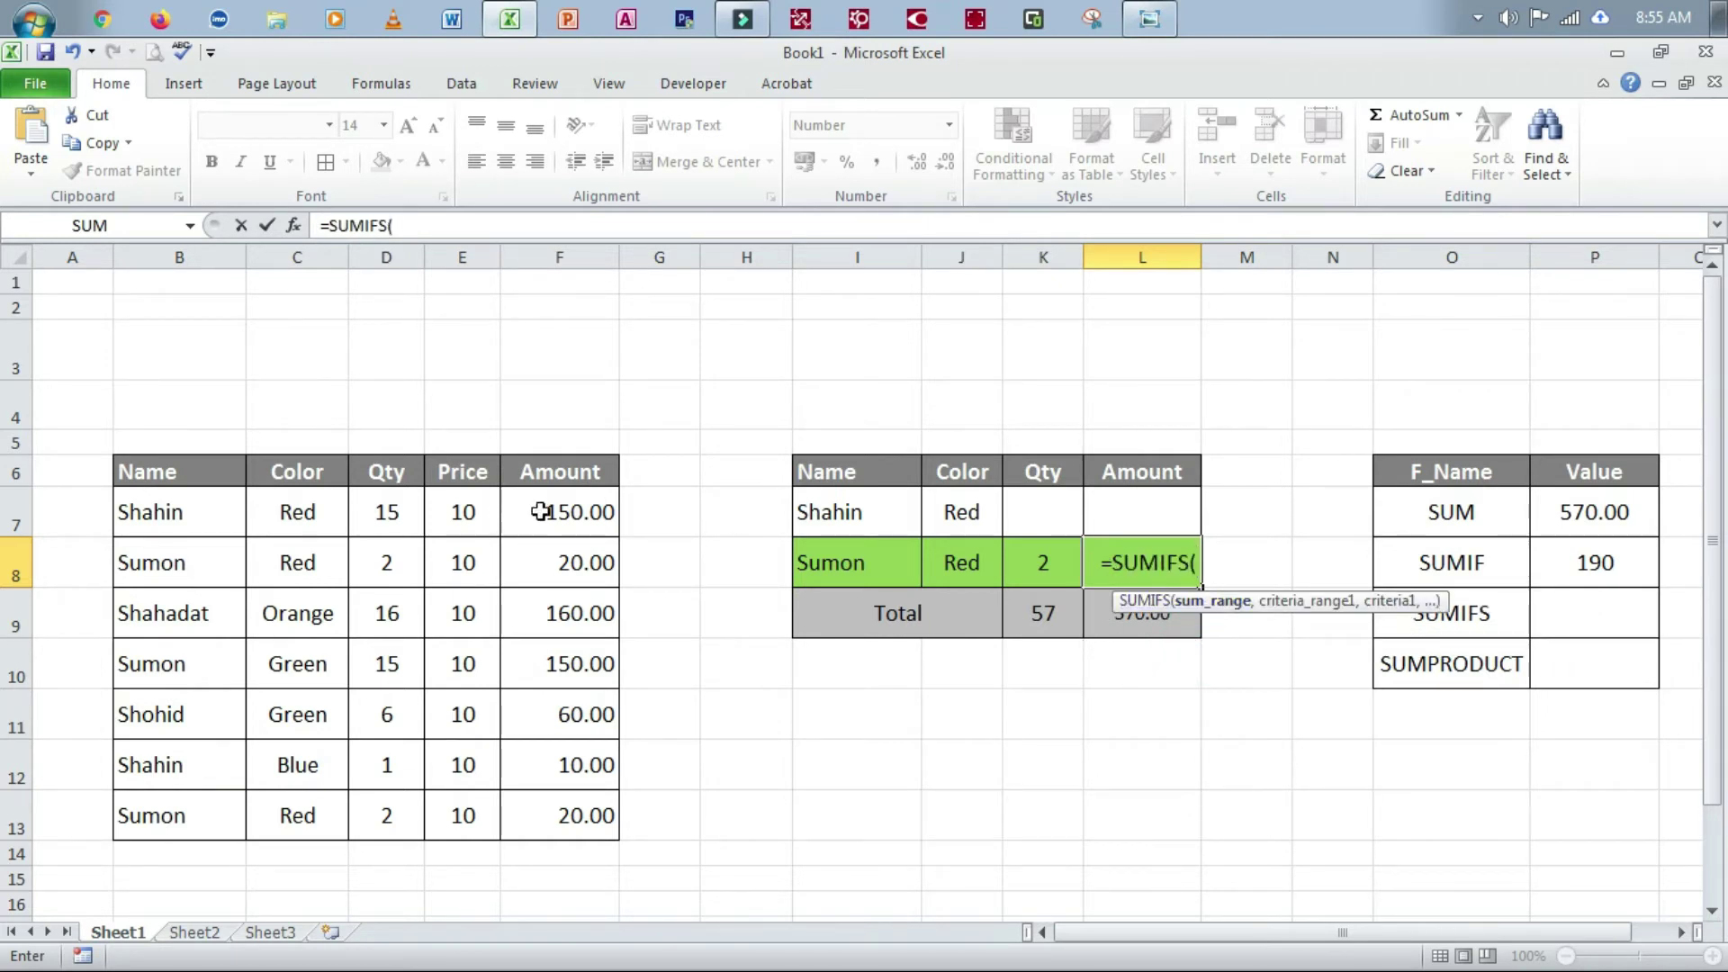
{"action": "left_click_drag", "start_coordinate": [553, 513], "coordinate": [584, 808]}
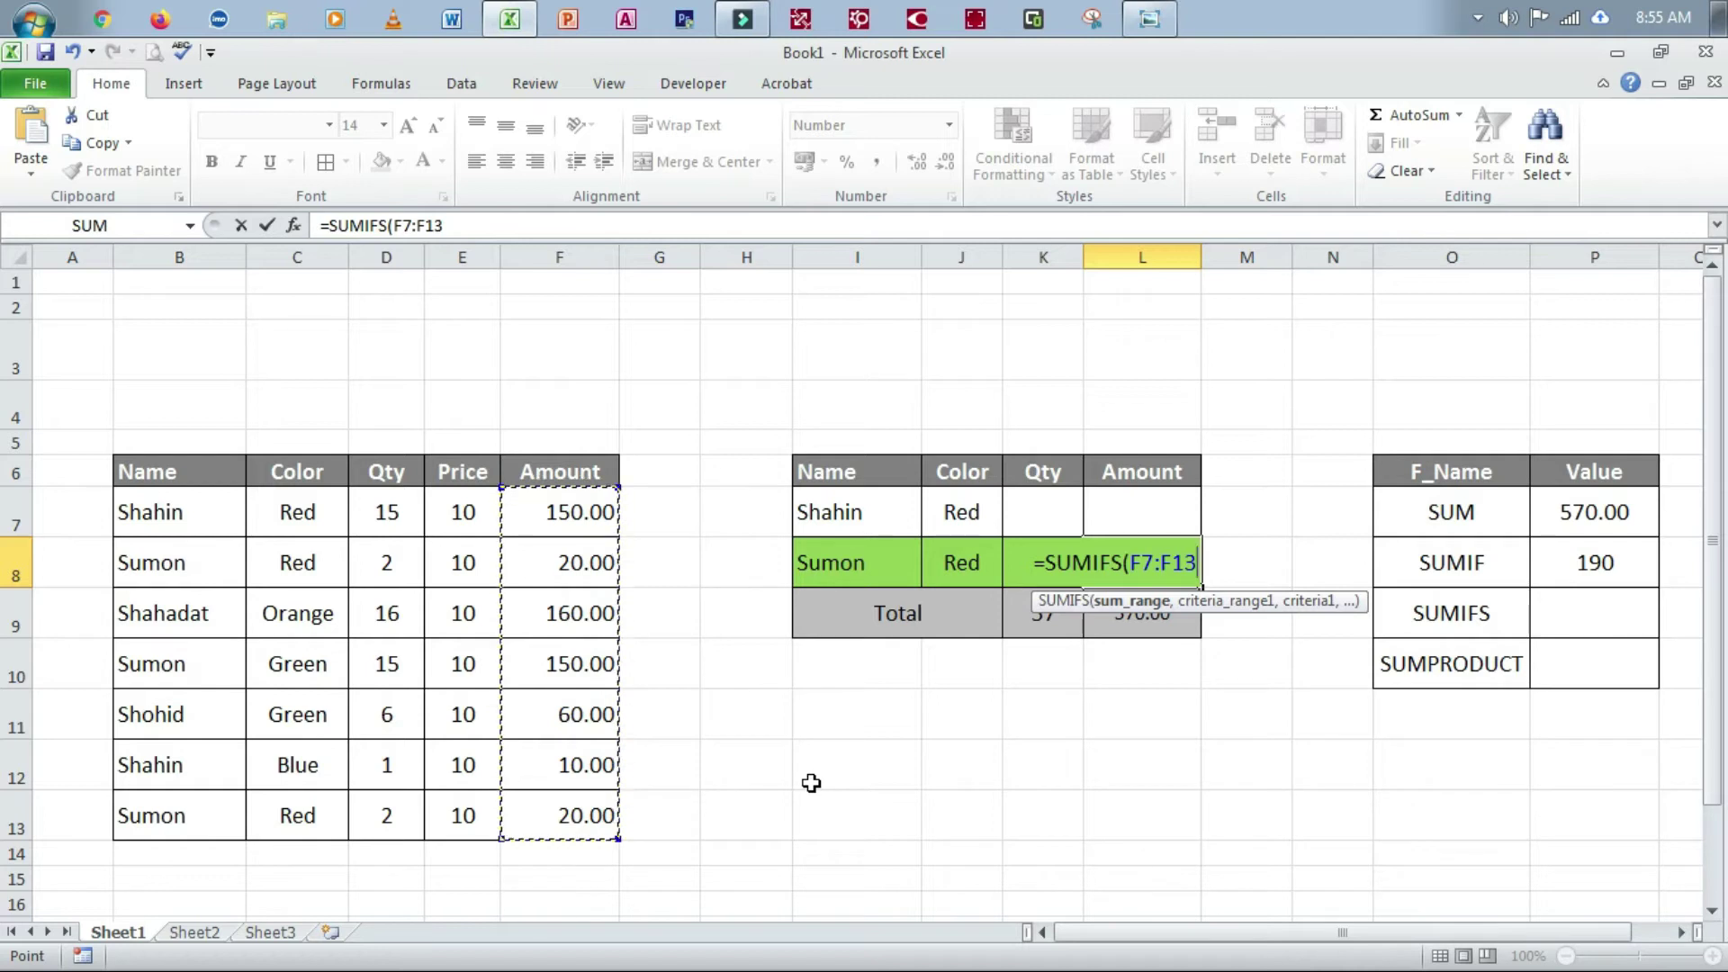
{"action": "type", "text": ","}
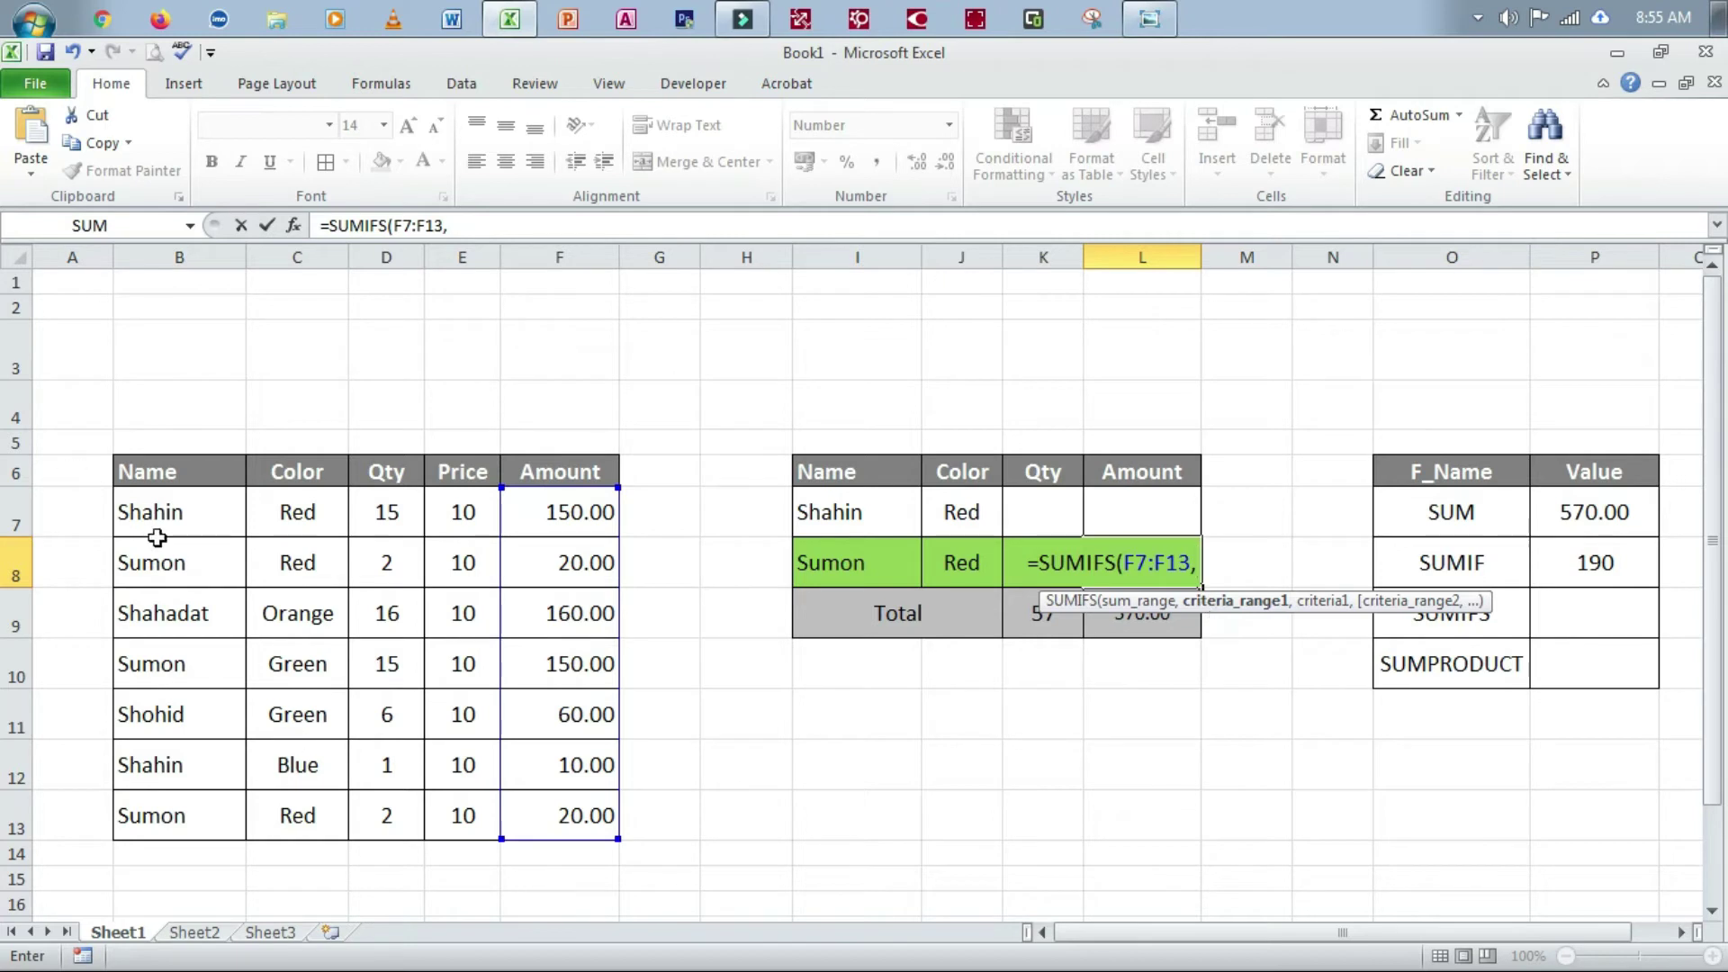
Step: Add the Name range B7:B13 with criterion I8, then the Color range C7:C13
{"action": "left_click_drag", "start_coordinate": [167, 514], "coordinate": [185, 810]}
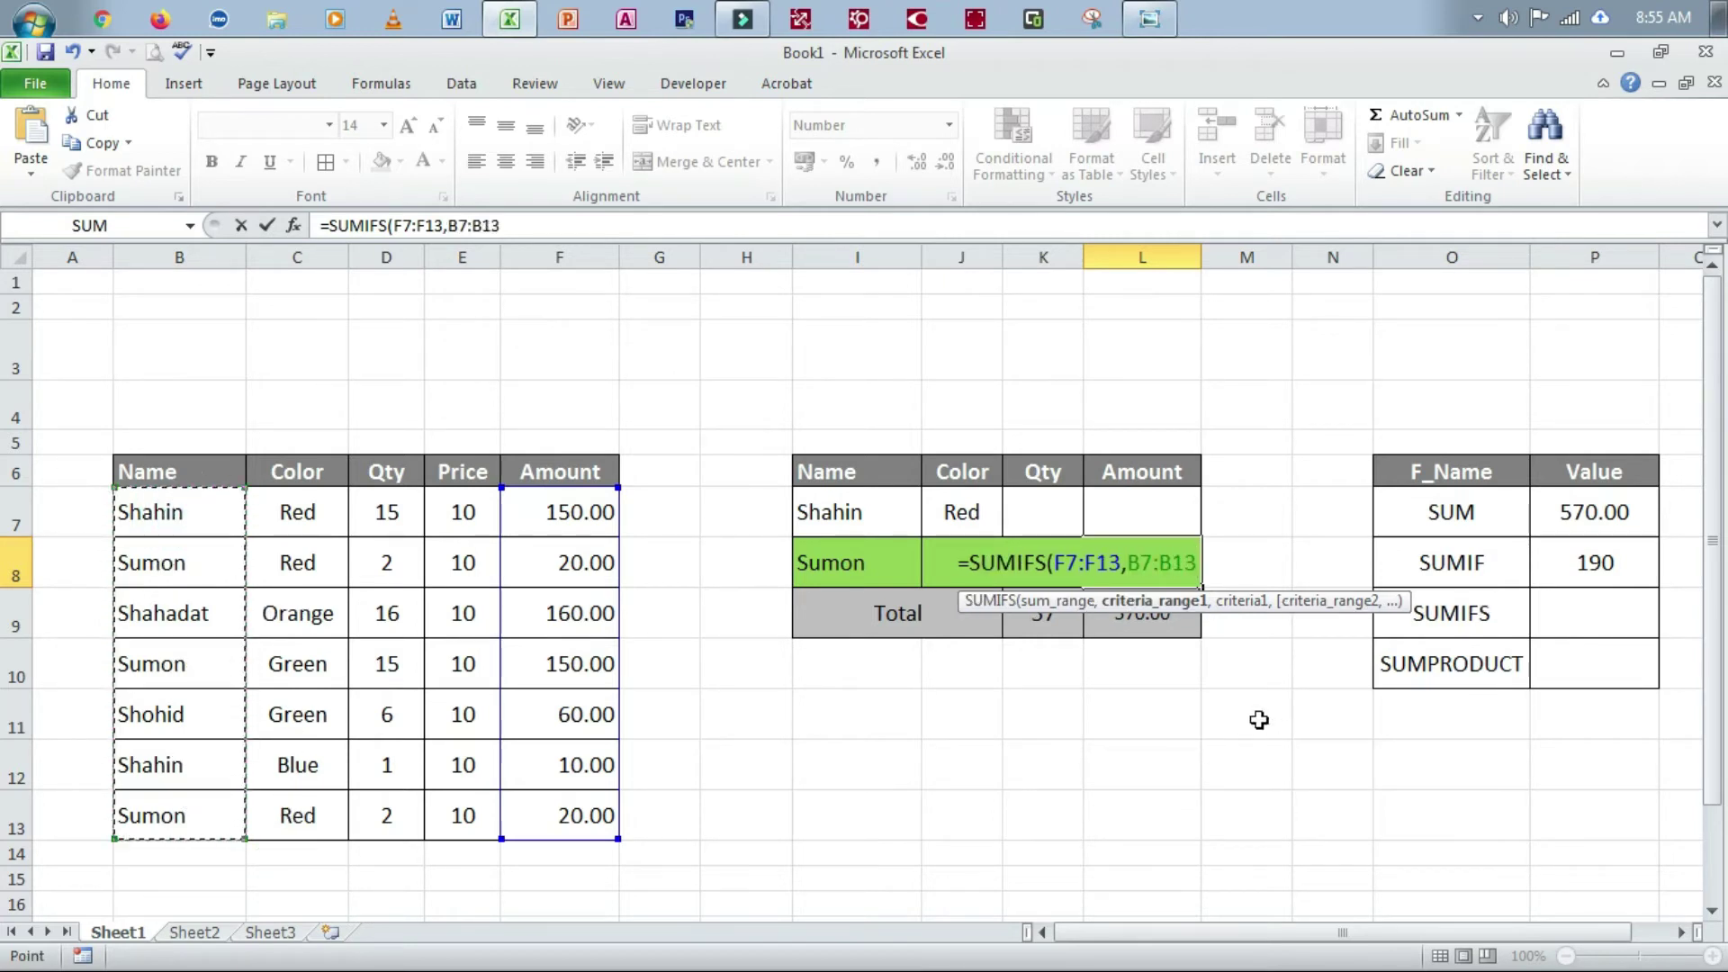
{"action": "type", "text": ","}
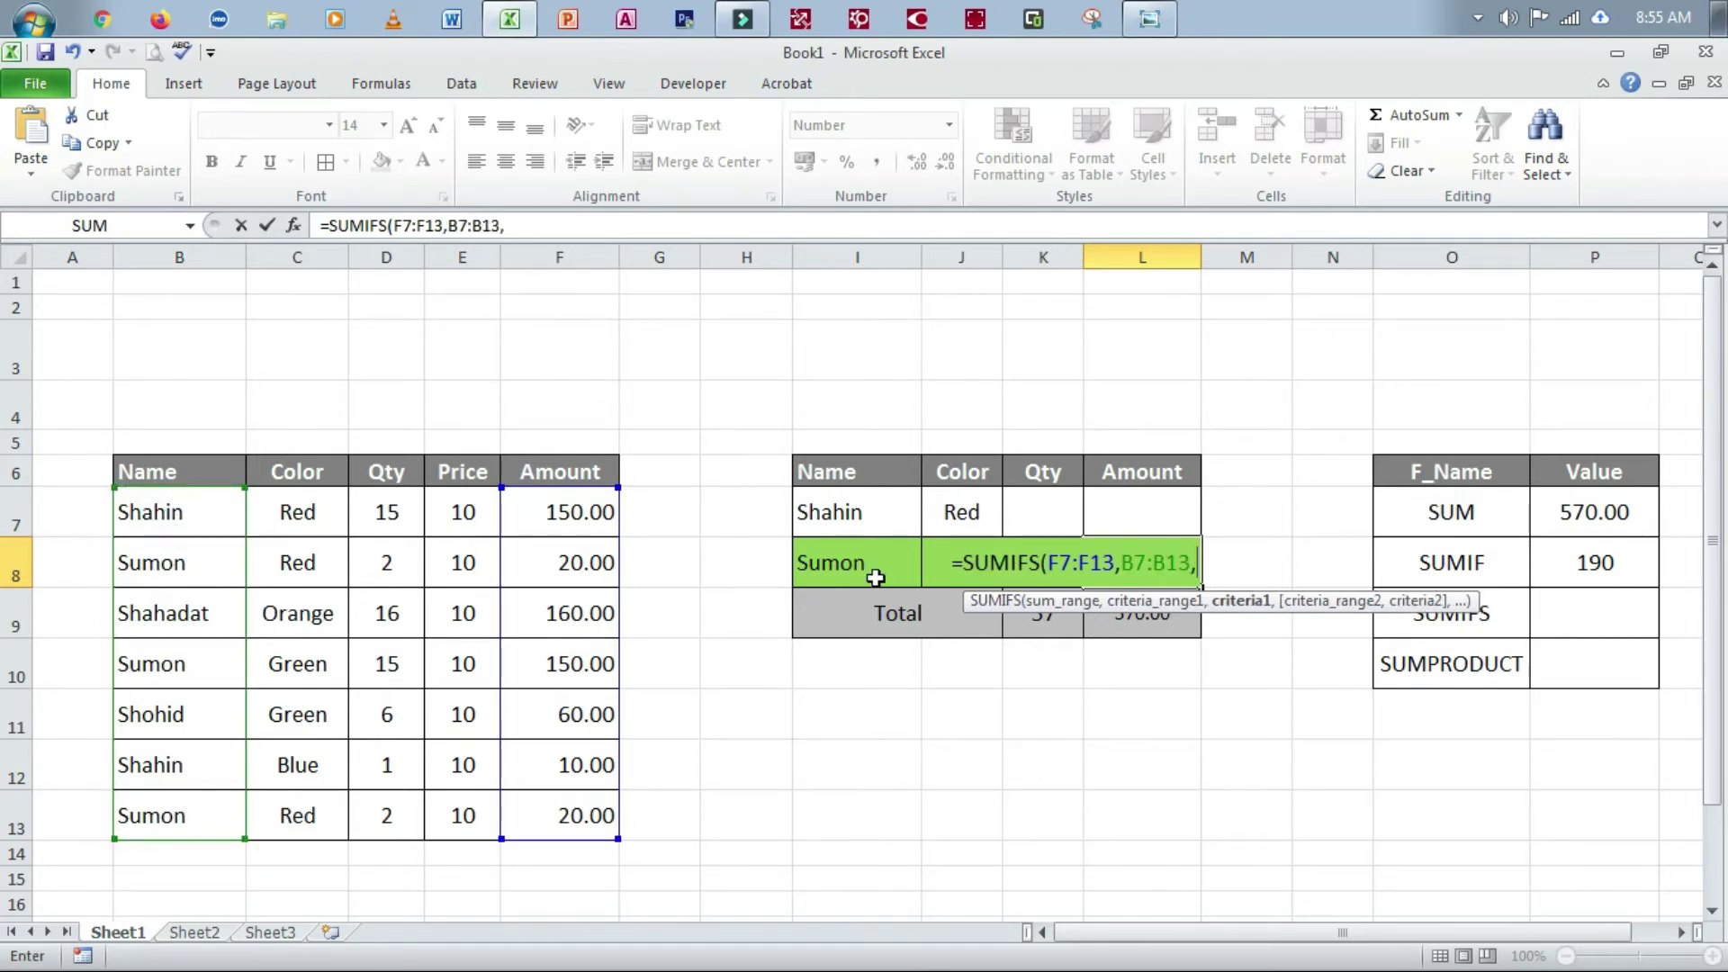
{"action": "left_click", "coordinate": [859, 572]}
{"action": "type", "text": ","}
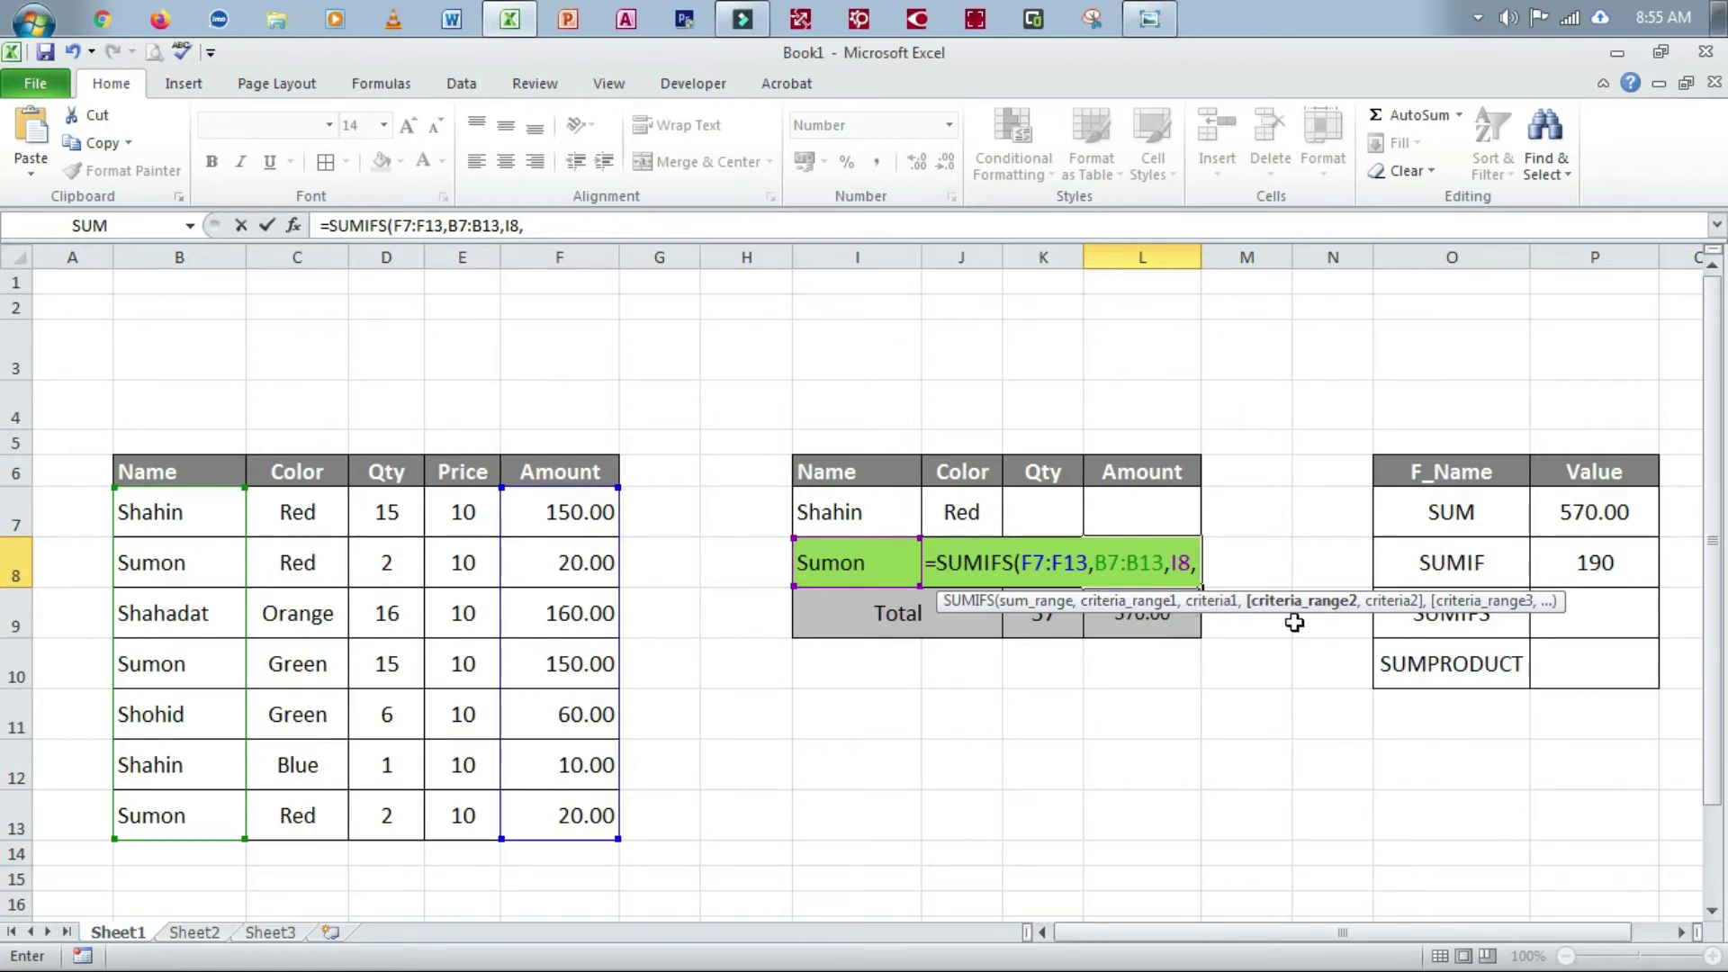
{"action": "left_click", "coordinate": [310, 511]}
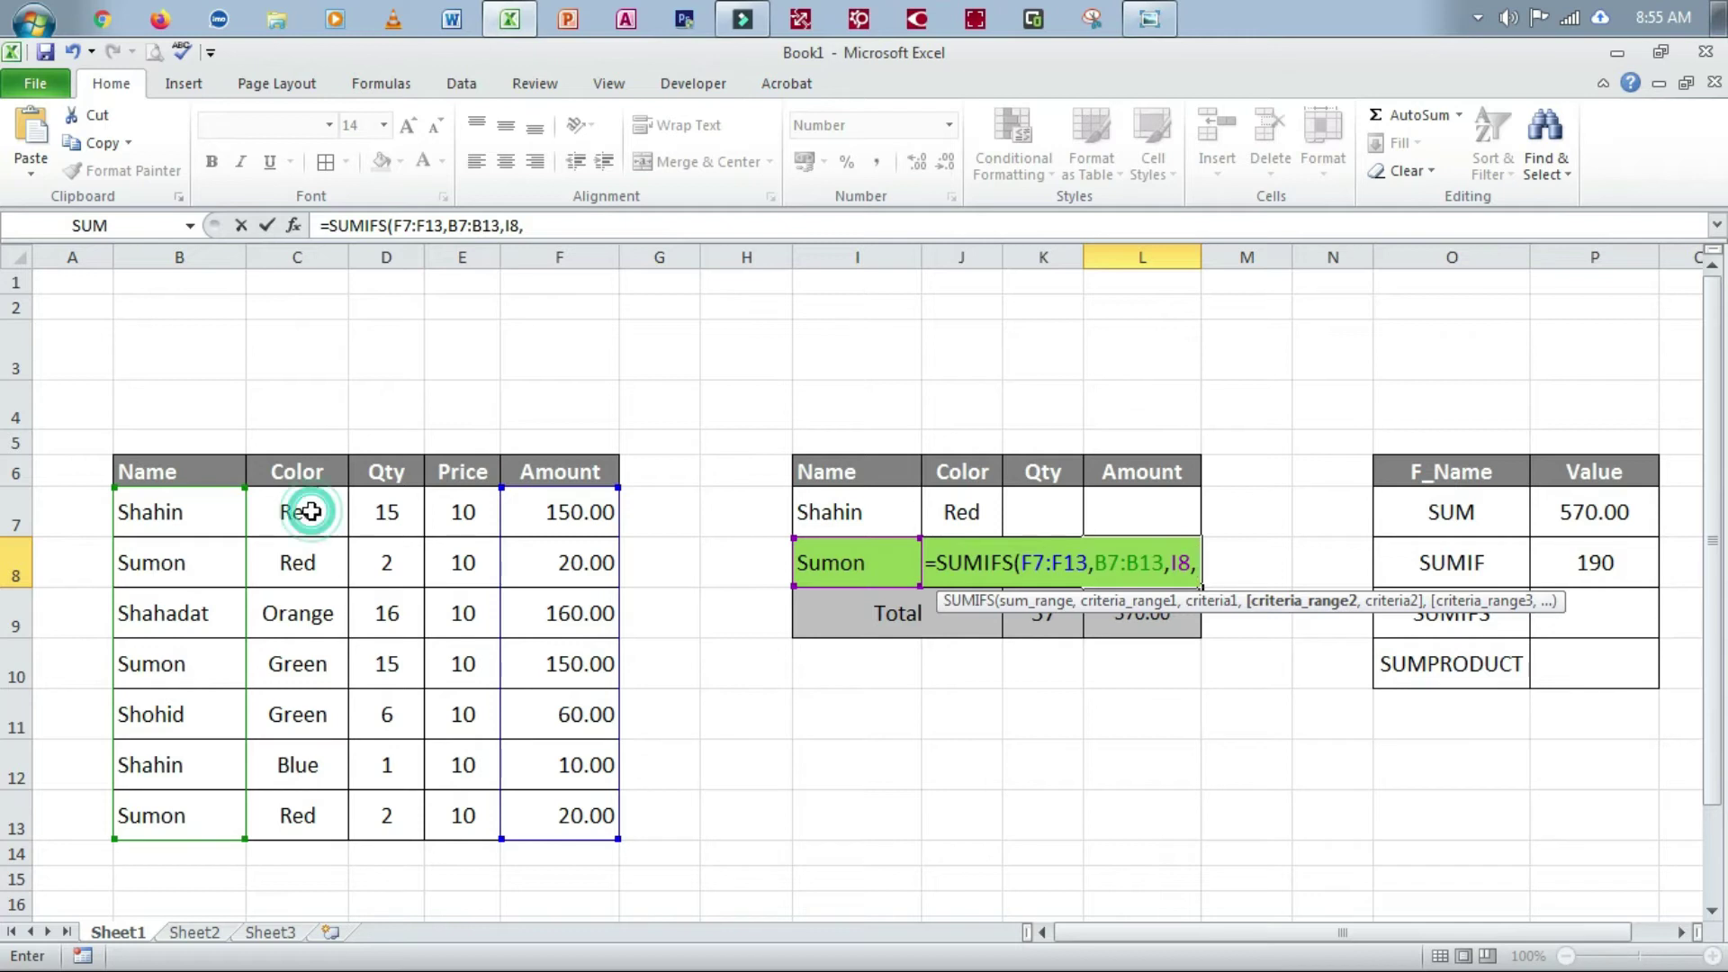
{"action": "left_click_drag", "start_coordinate": [311, 511], "coordinate": [299, 815]}
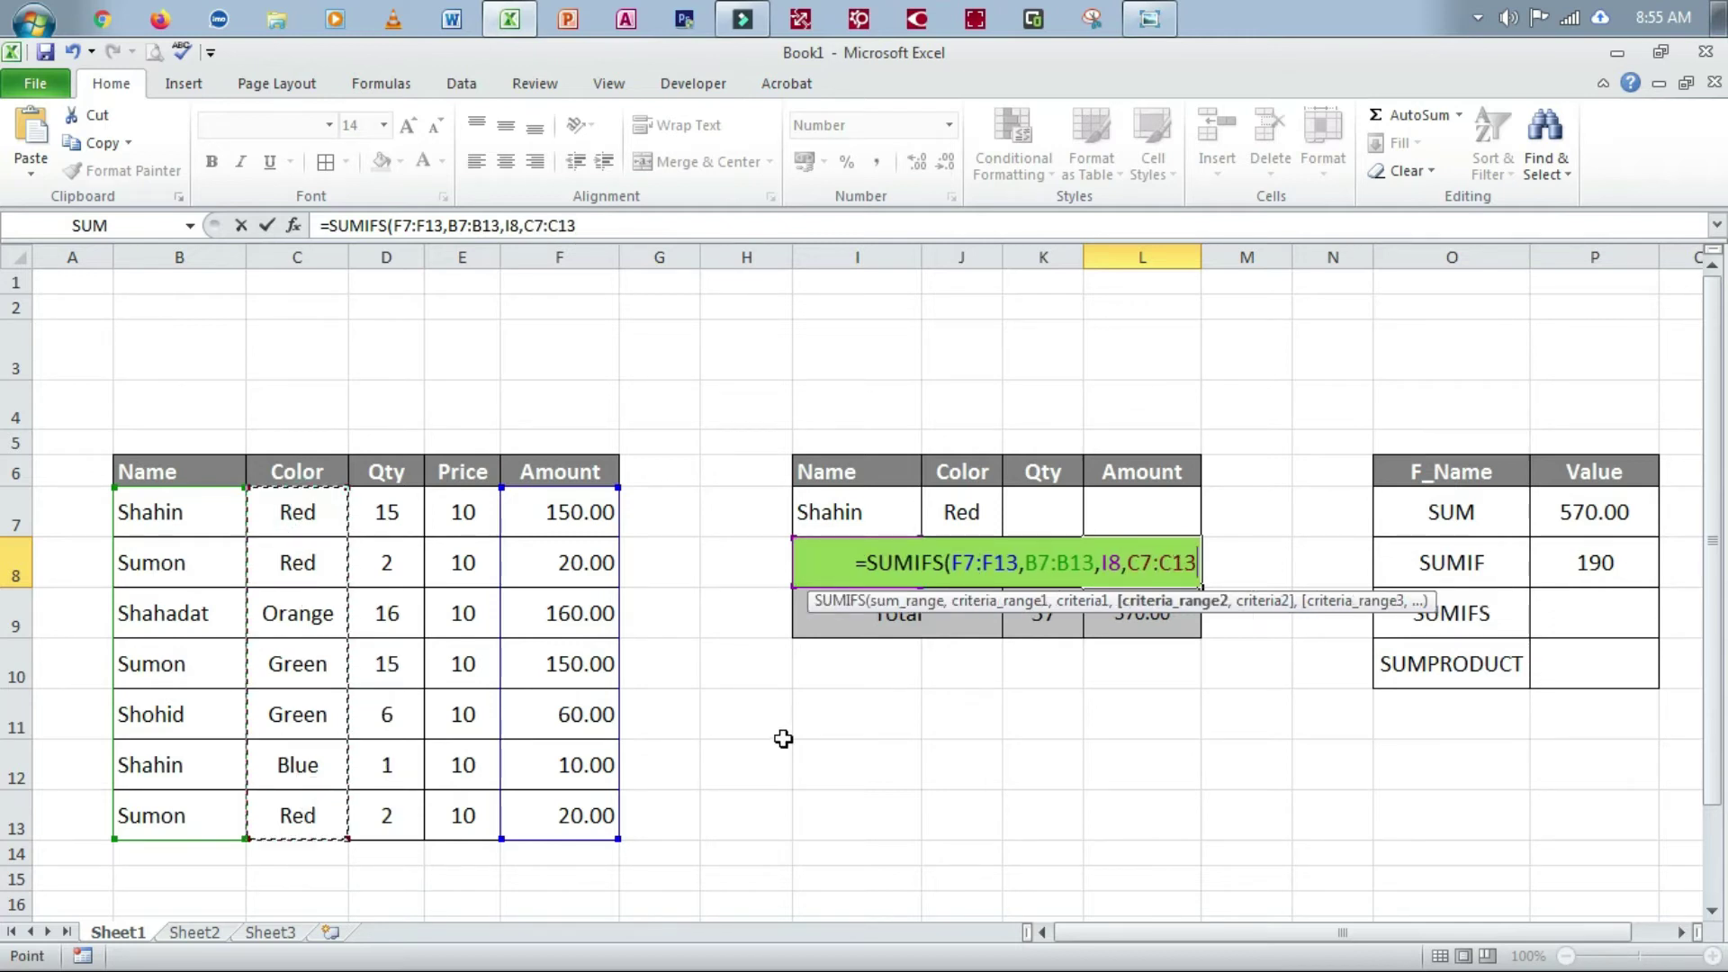
{"action": "type", "text": ","}
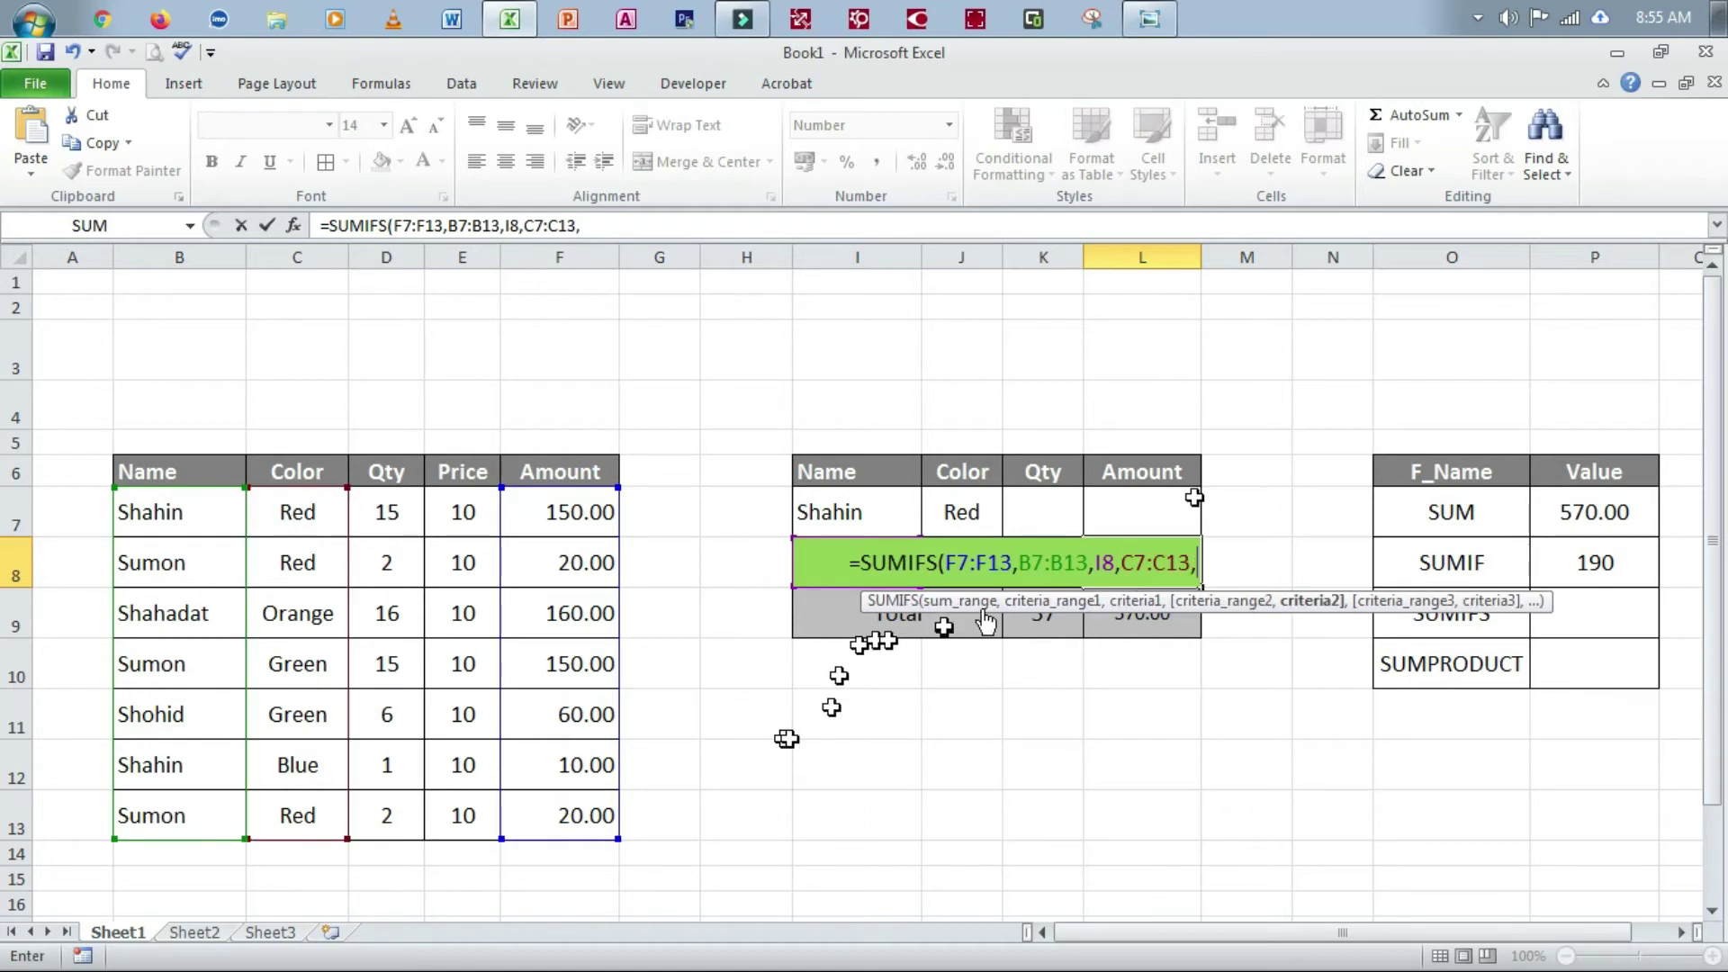
Step: Finish the SUMIFS with criterion J8 and a closing bracket, so L8 shows 40.00
{"action": "scroll", "coordinate": [954, 436], "scroll_direction": "down", "scroll_amount": 1}
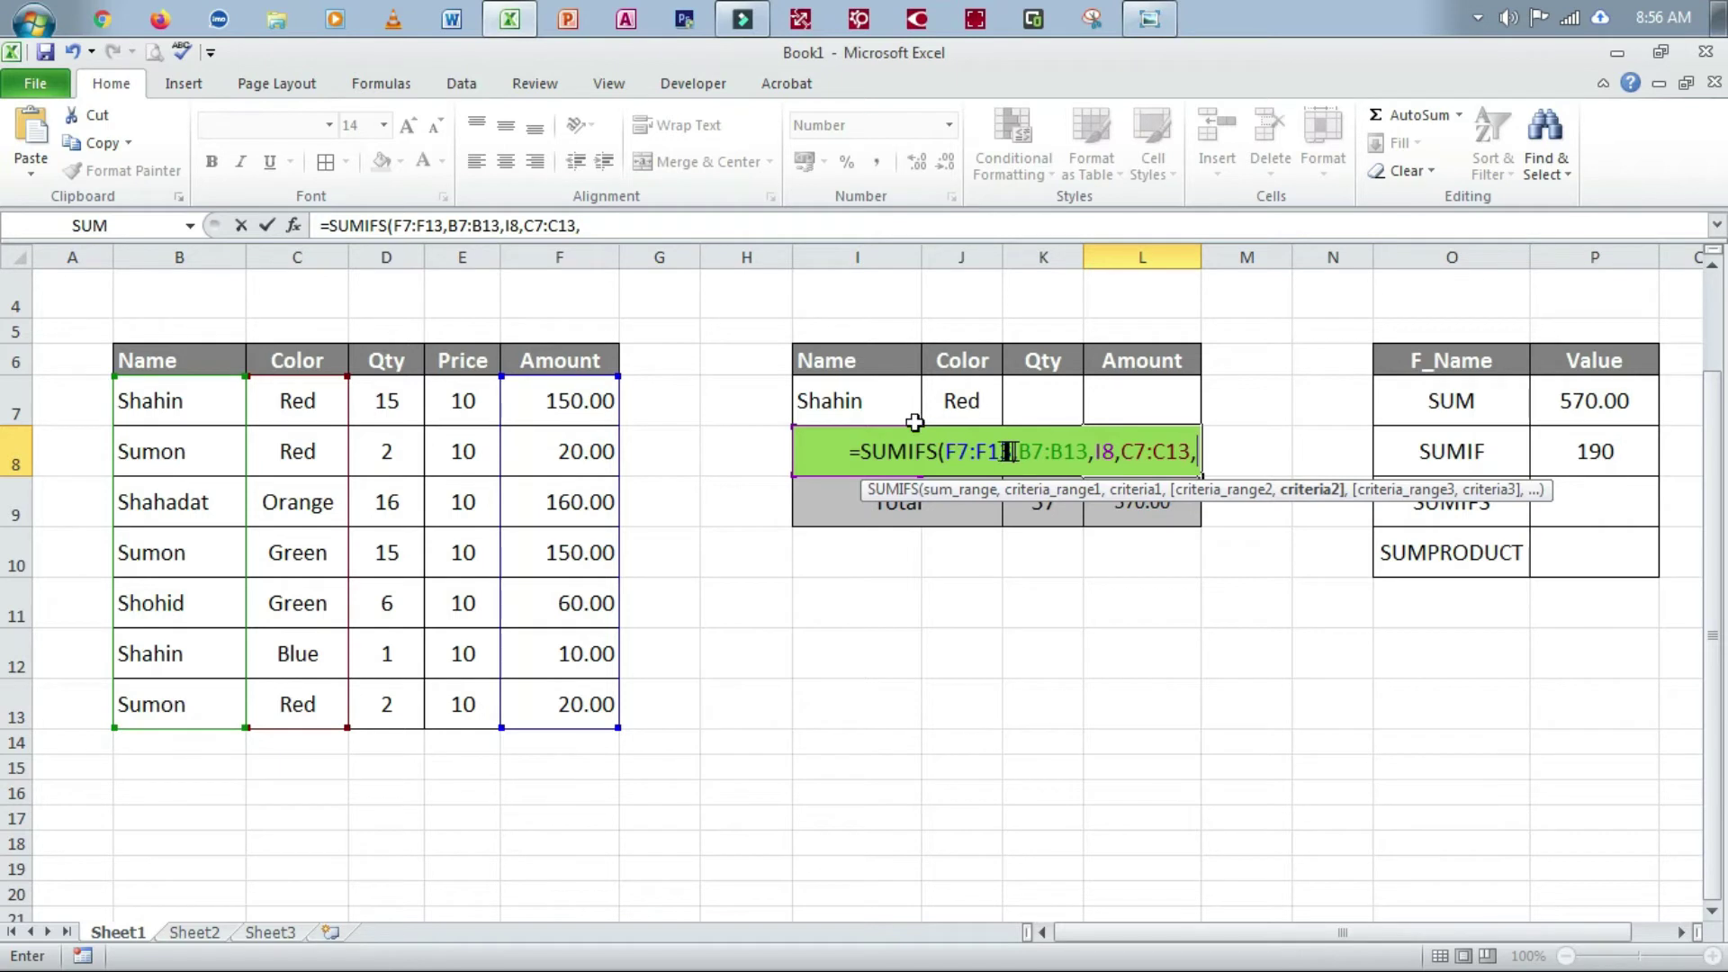
{"action": "left_click", "coordinate": [603, 221]}
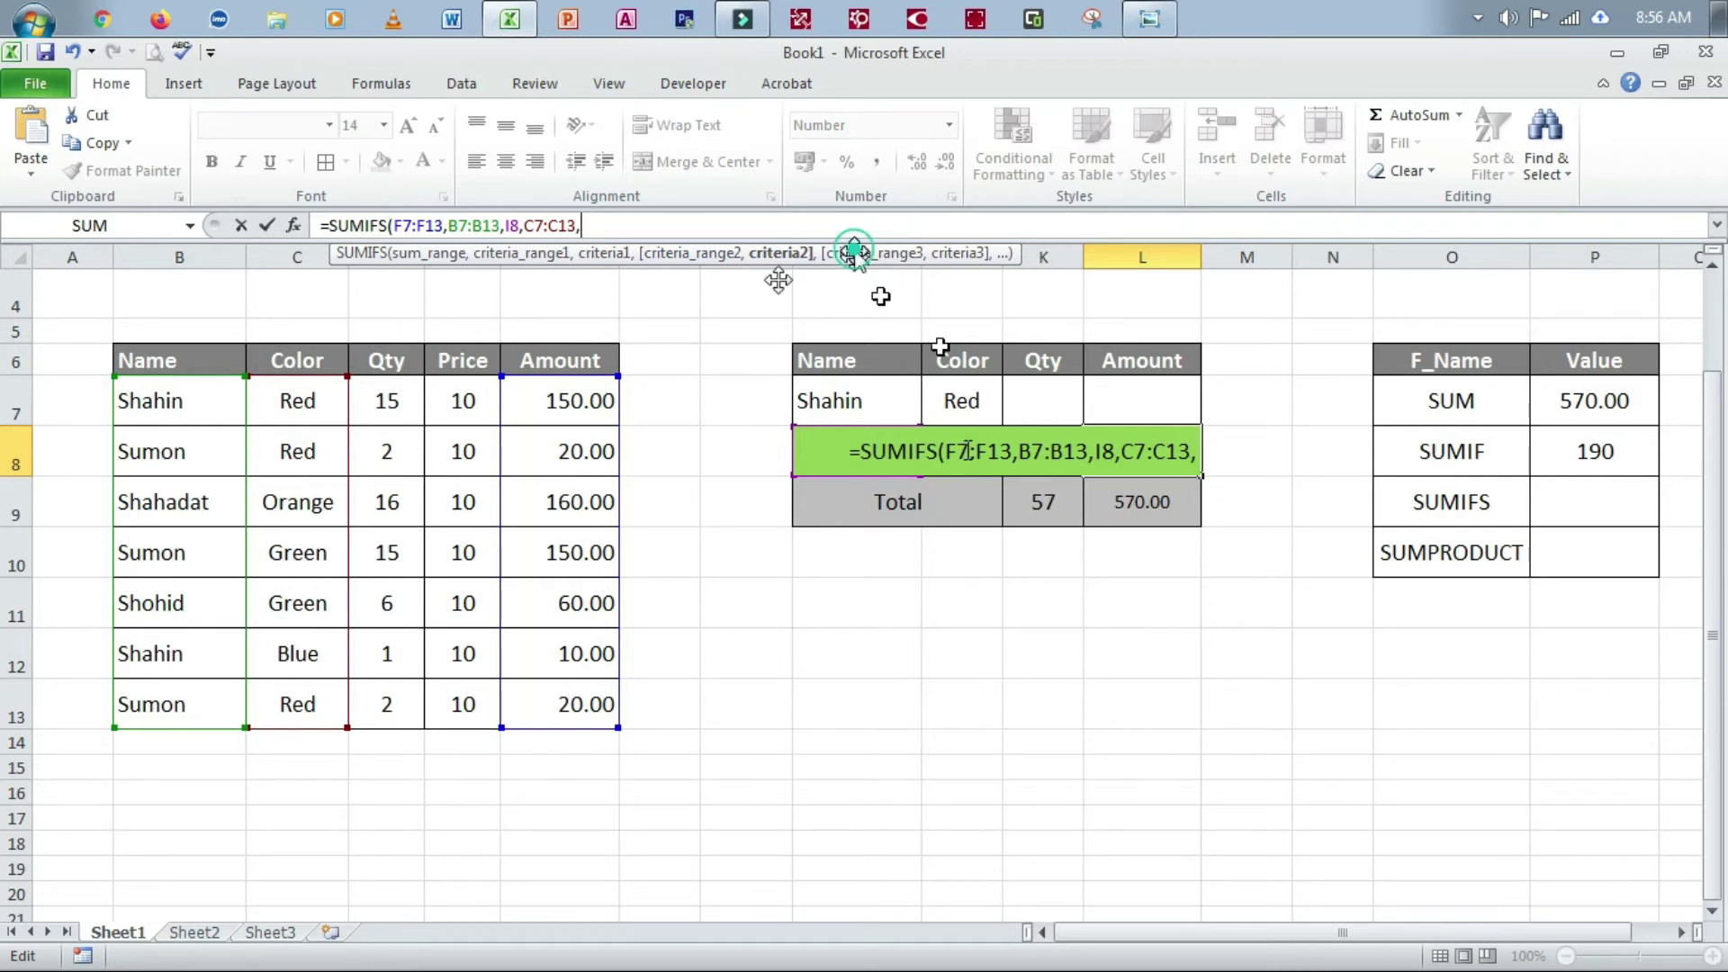
{"action": "left_click_drag", "start_coordinate": [848, 249], "coordinate": [663, 286]}
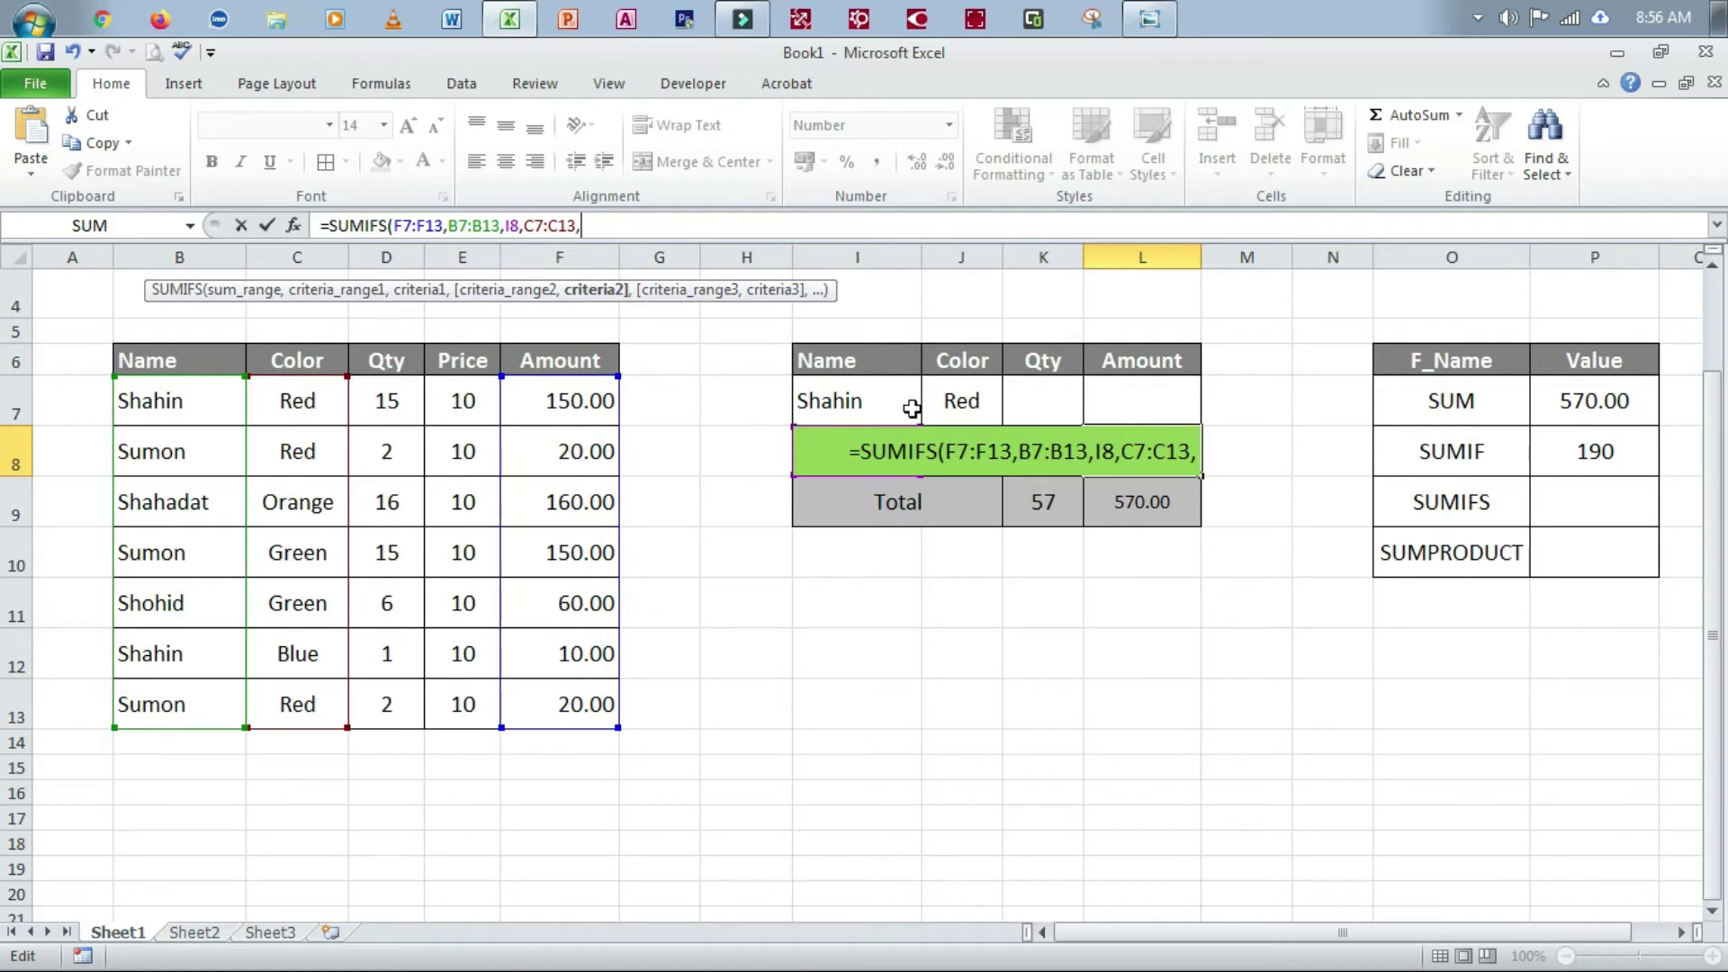
{"action": "type", "text": "J"}
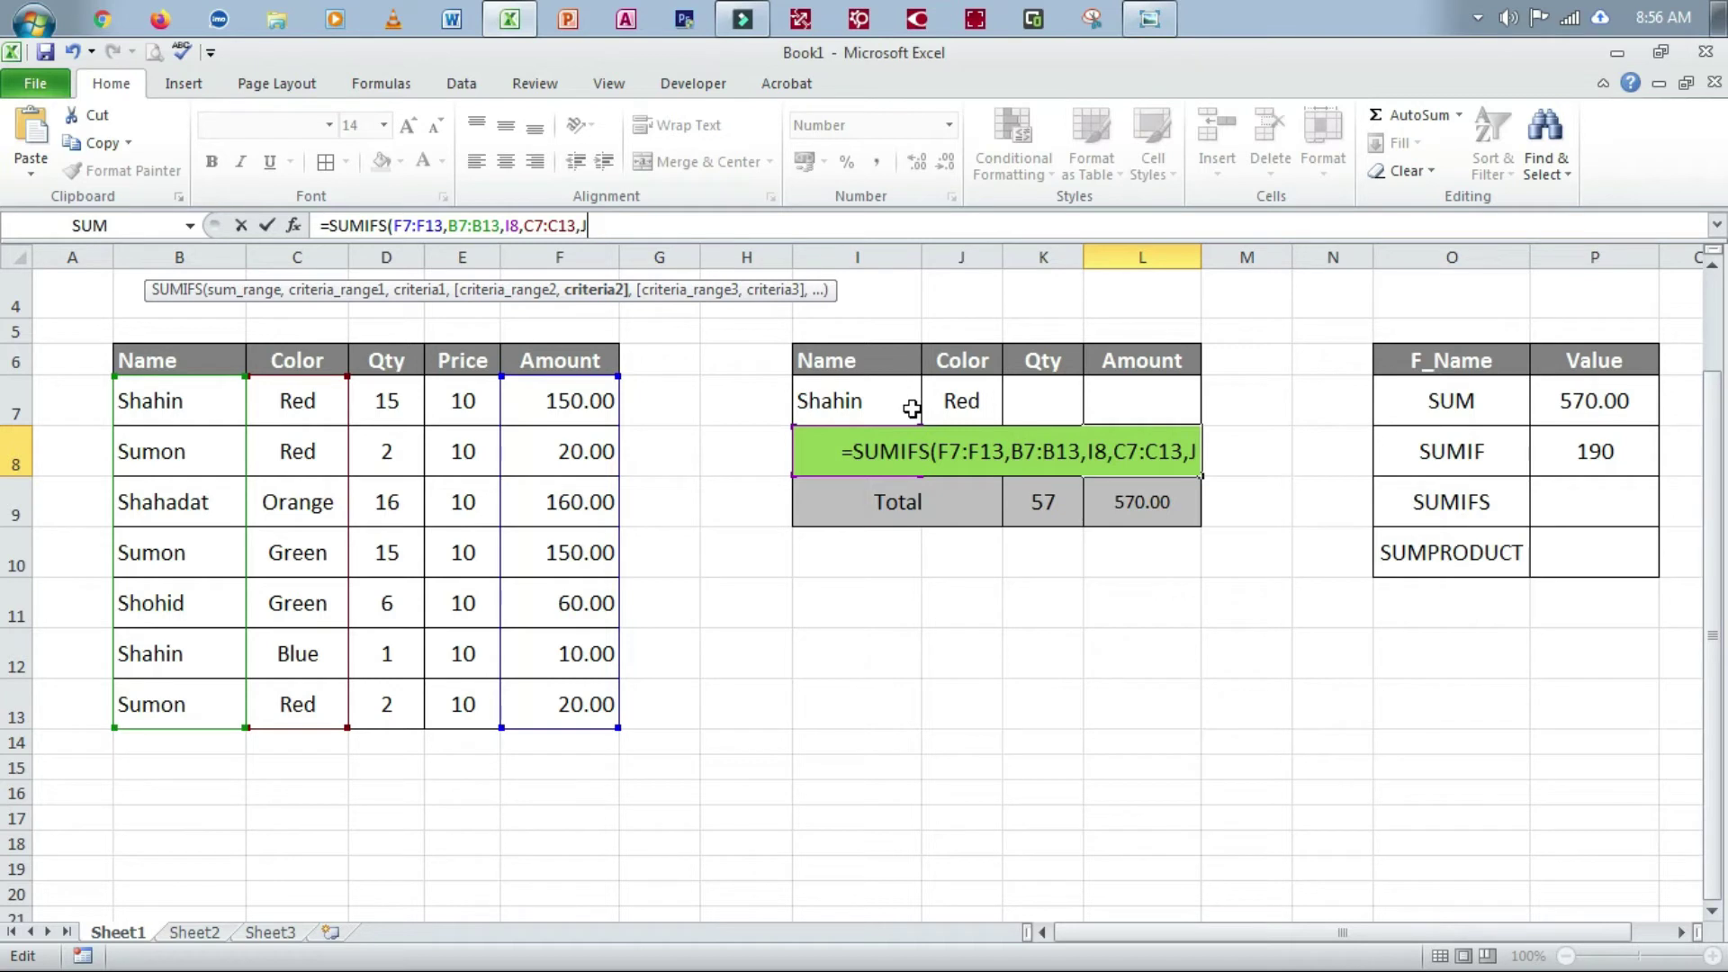
{"action": "type", "text": "8"}
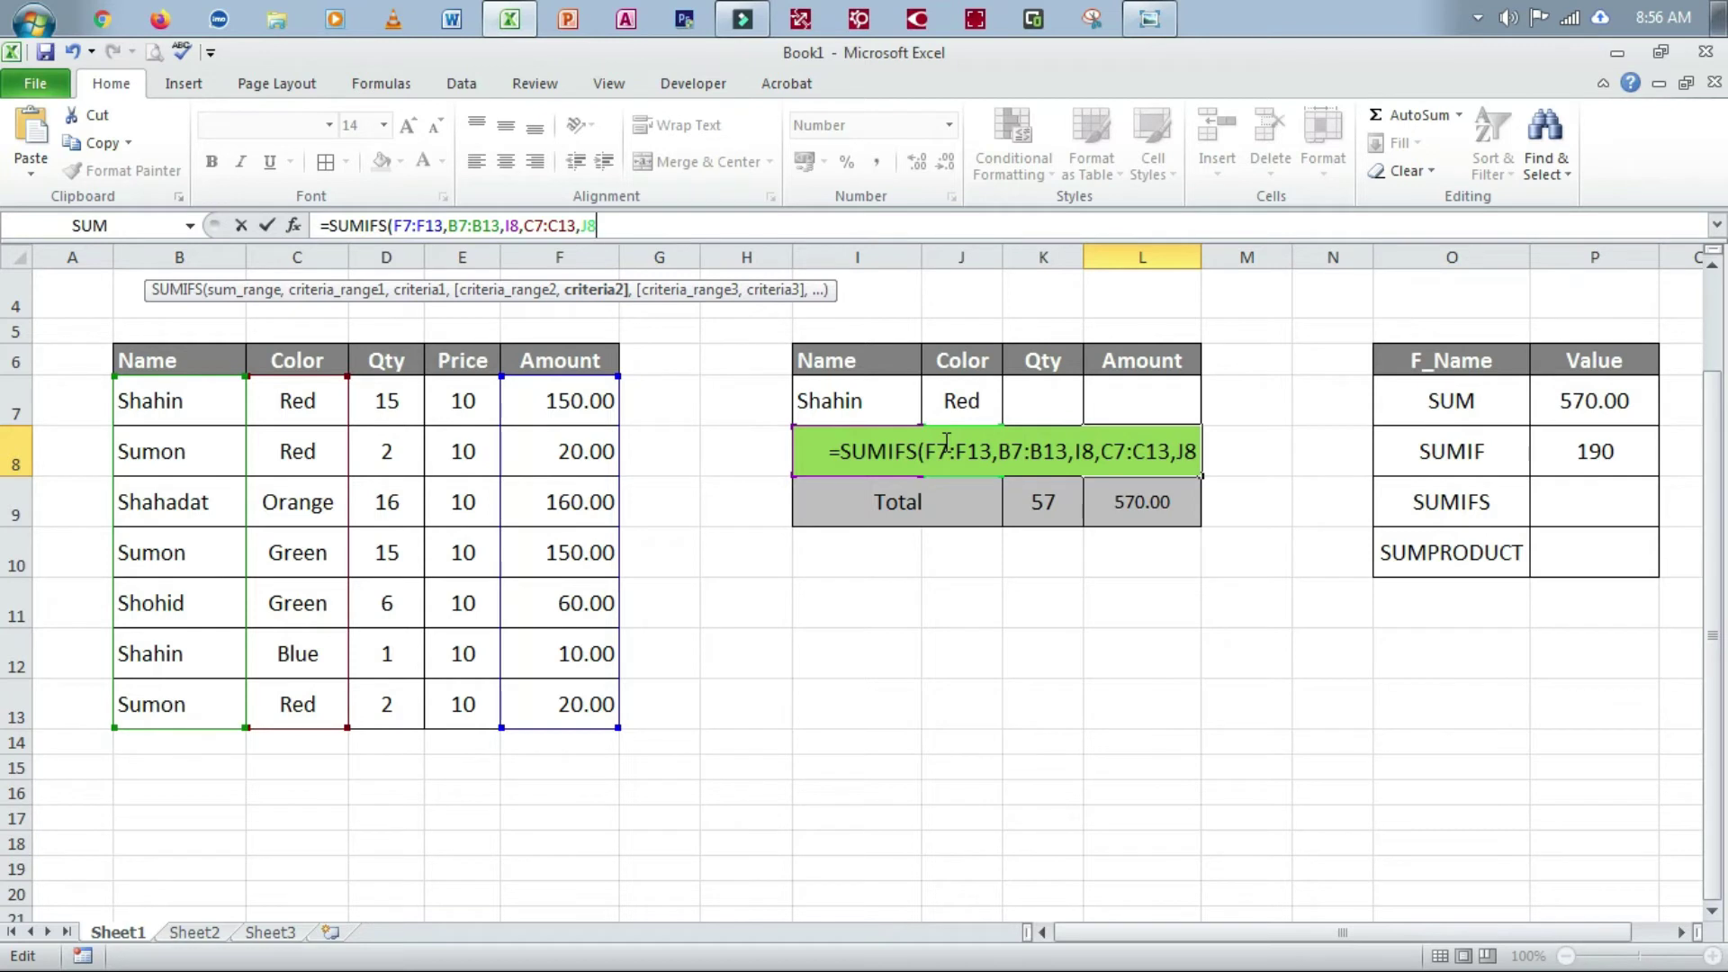
{"action": "type", "text": ")"}
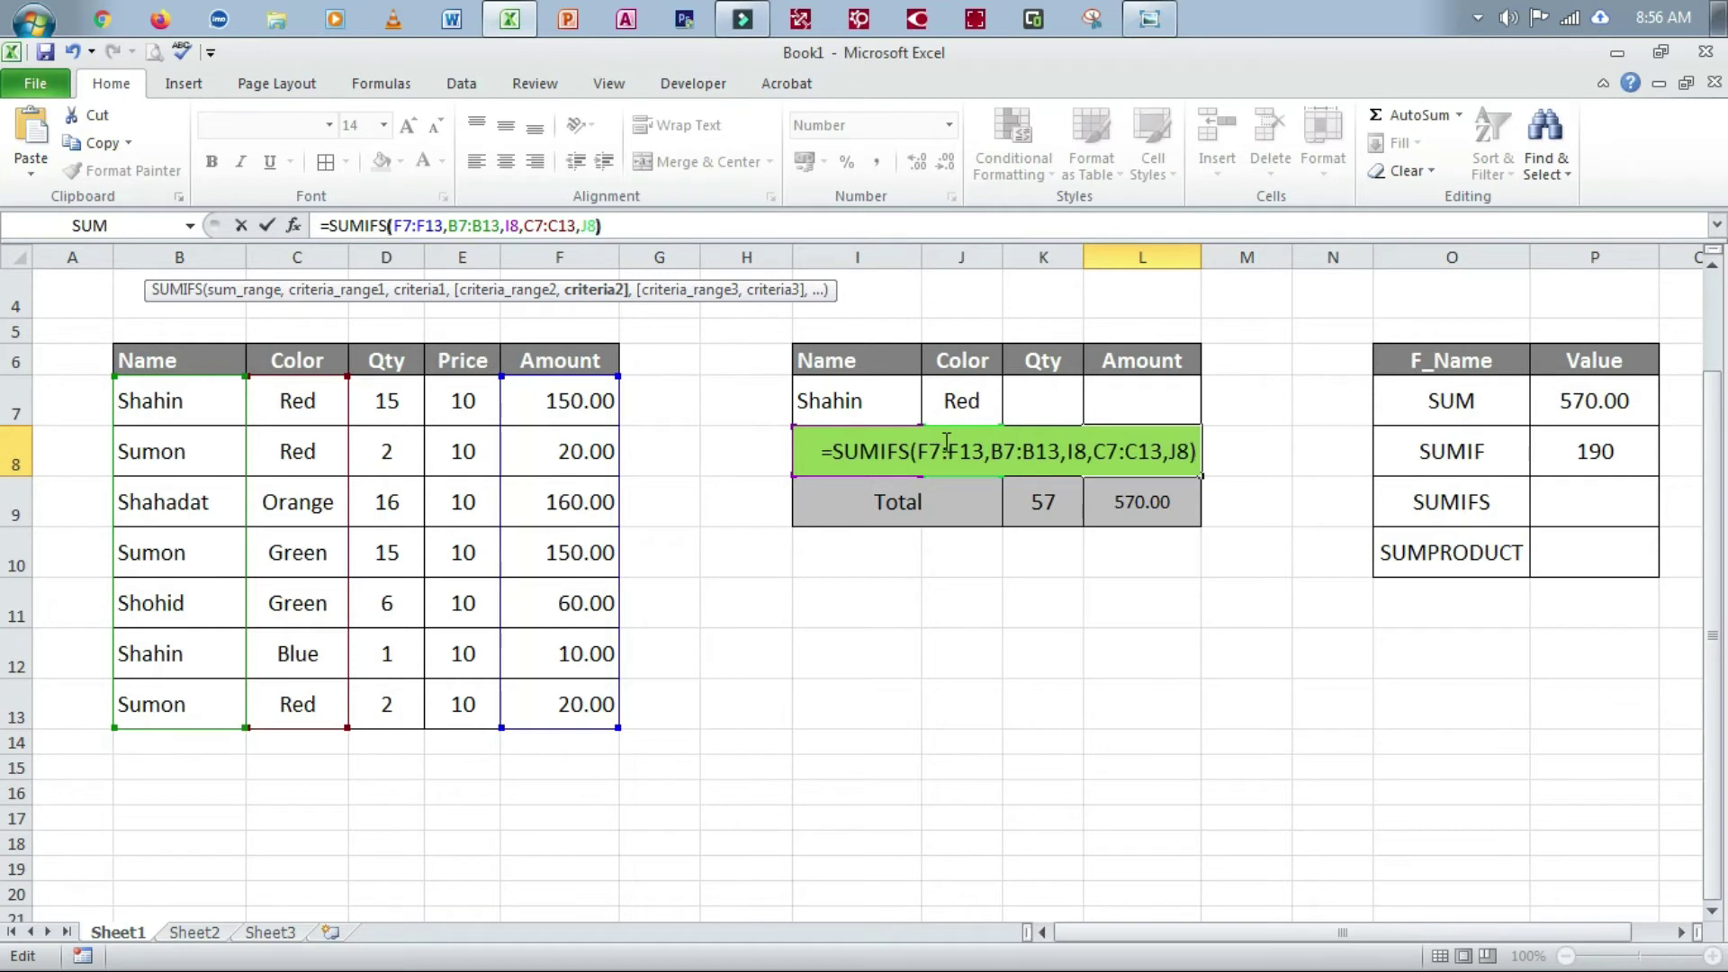
{"action": "key", "text": "Return"}
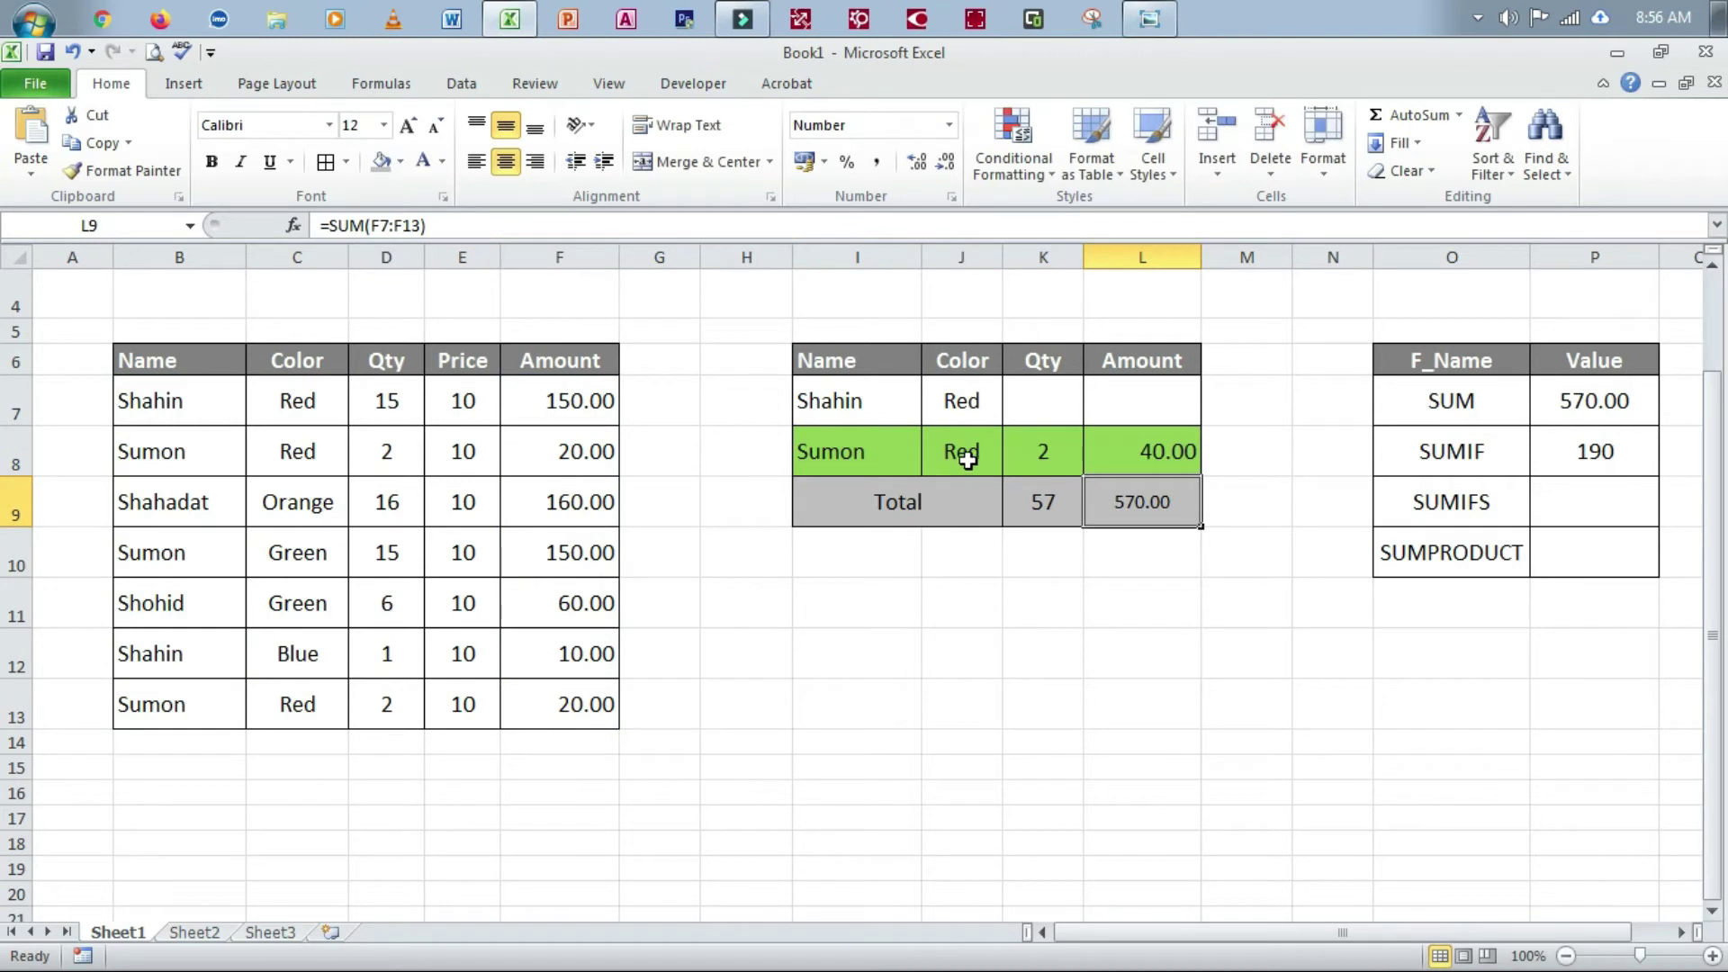
Step: Inspect J8, L8, B8, C8 and F8 to confirm the Sumon/Red amounts, then reselect L8
{"action": "left_click", "coordinate": [957, 461]}
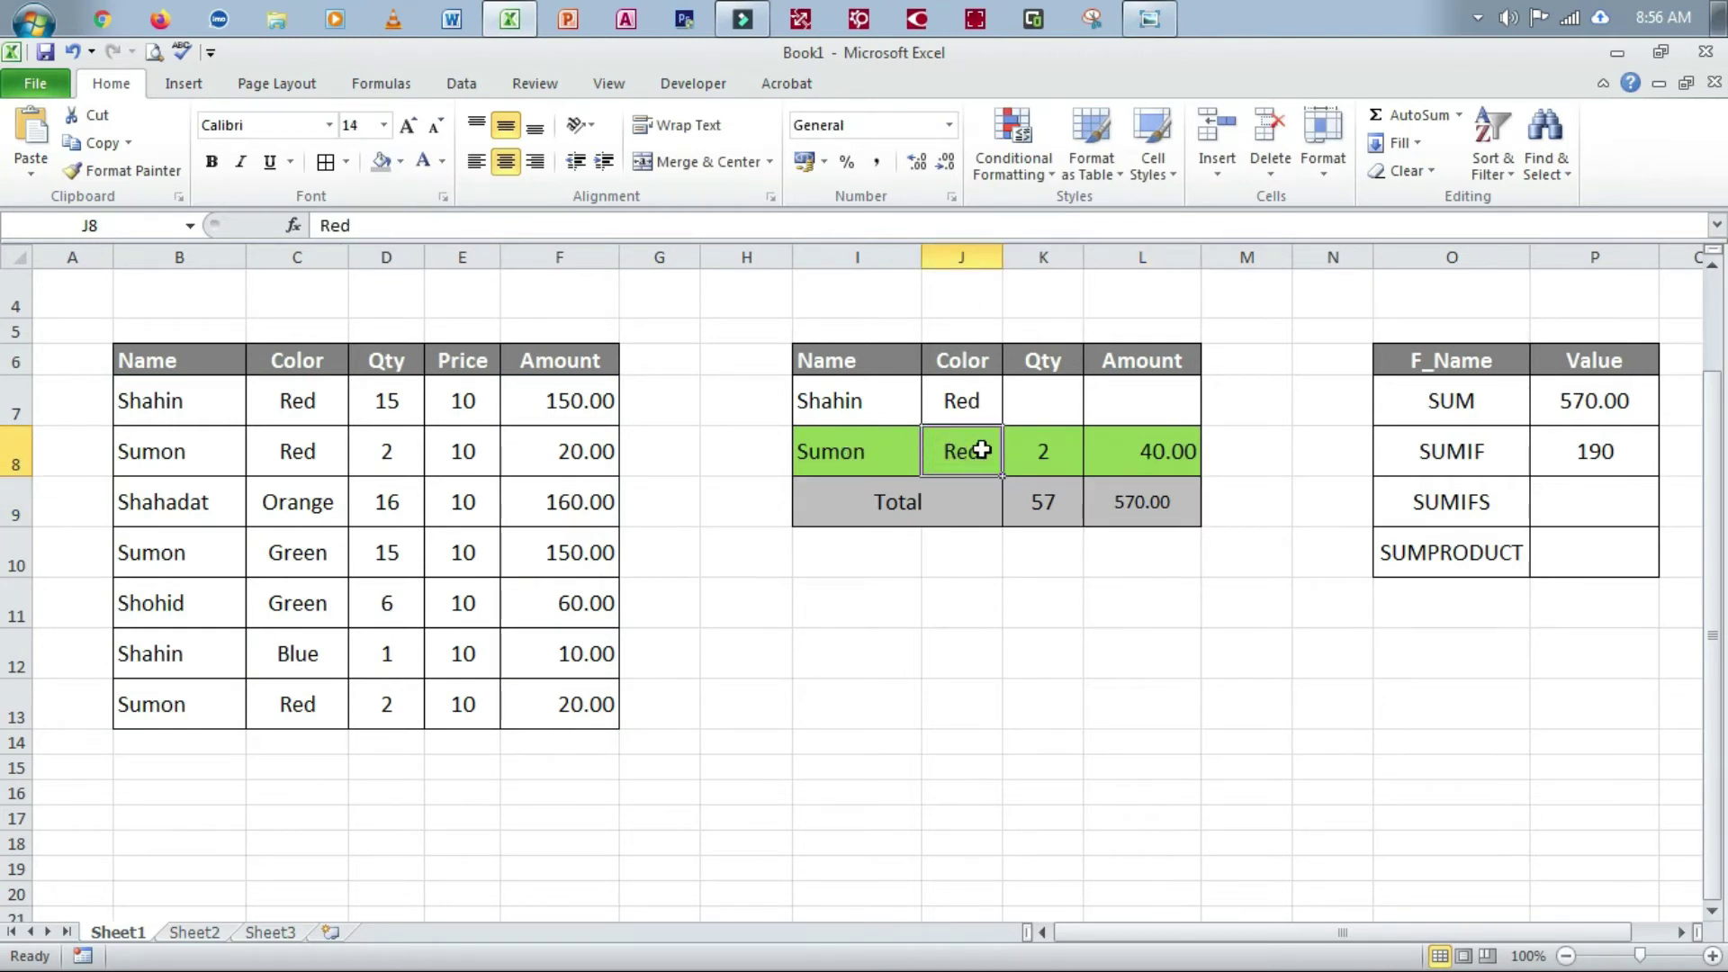
{"action": "left_click", "coordinate": [1185, 471]}
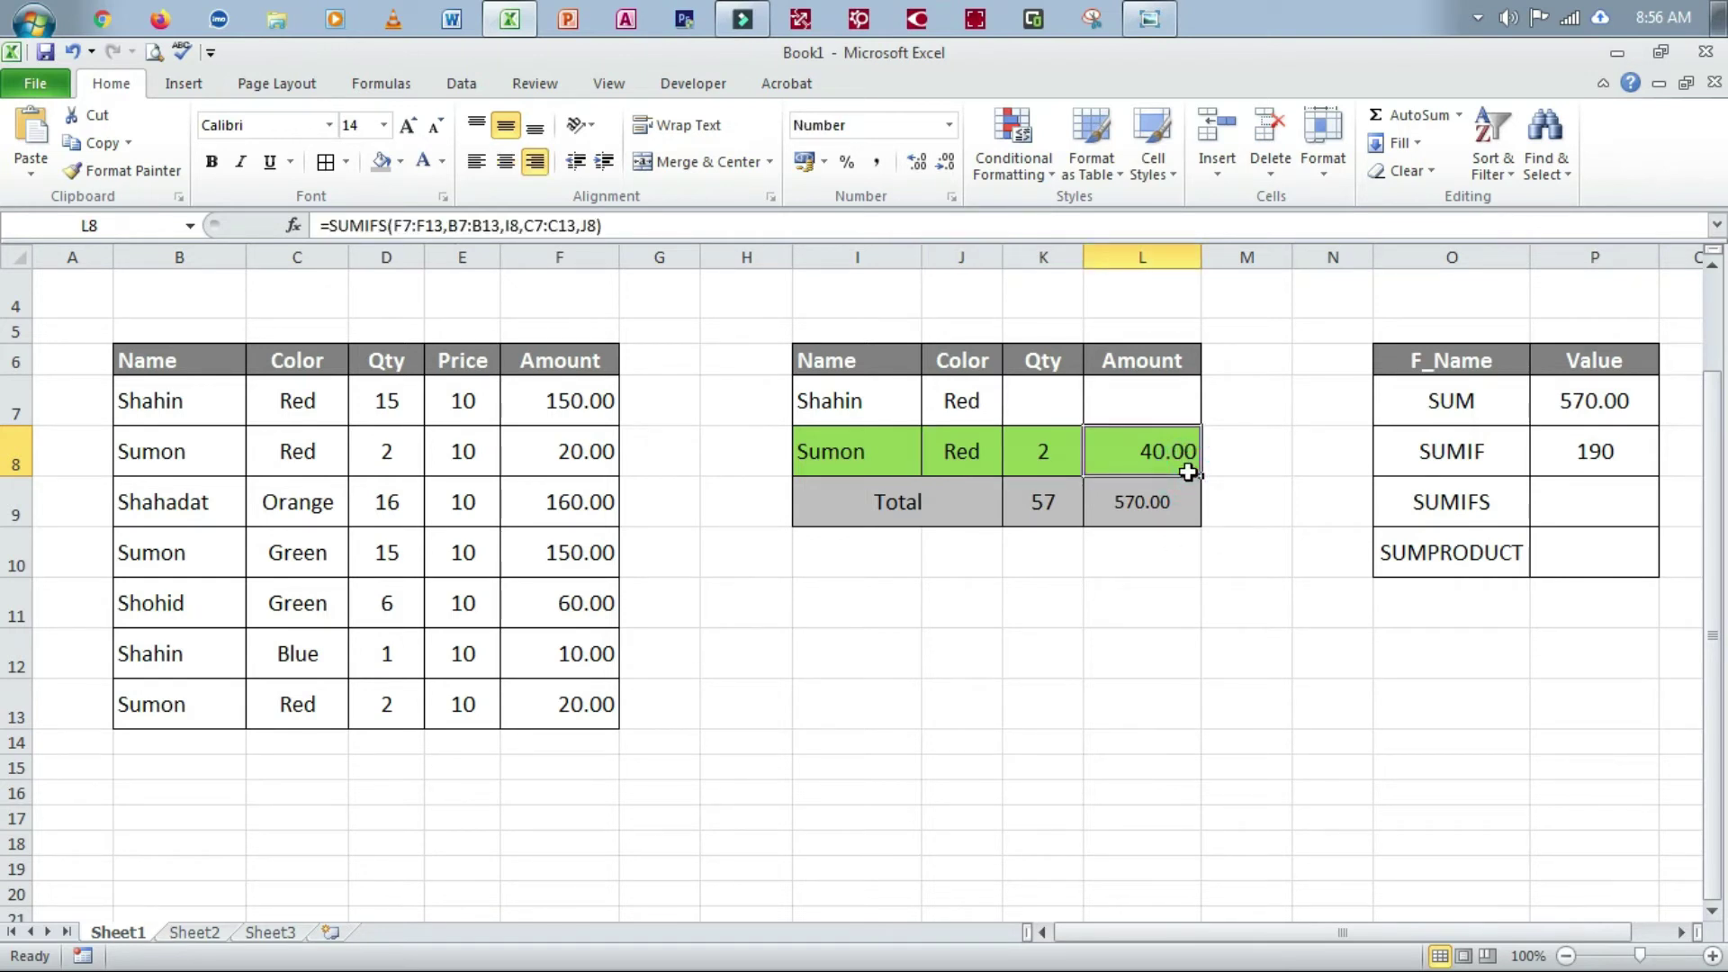
{"action": "left_click", "coordinate": [119, 452]}
{"action": "left_click", "coordinate": [324, 463]}
{"action": "left_click", "coordinate": [520, 459]}
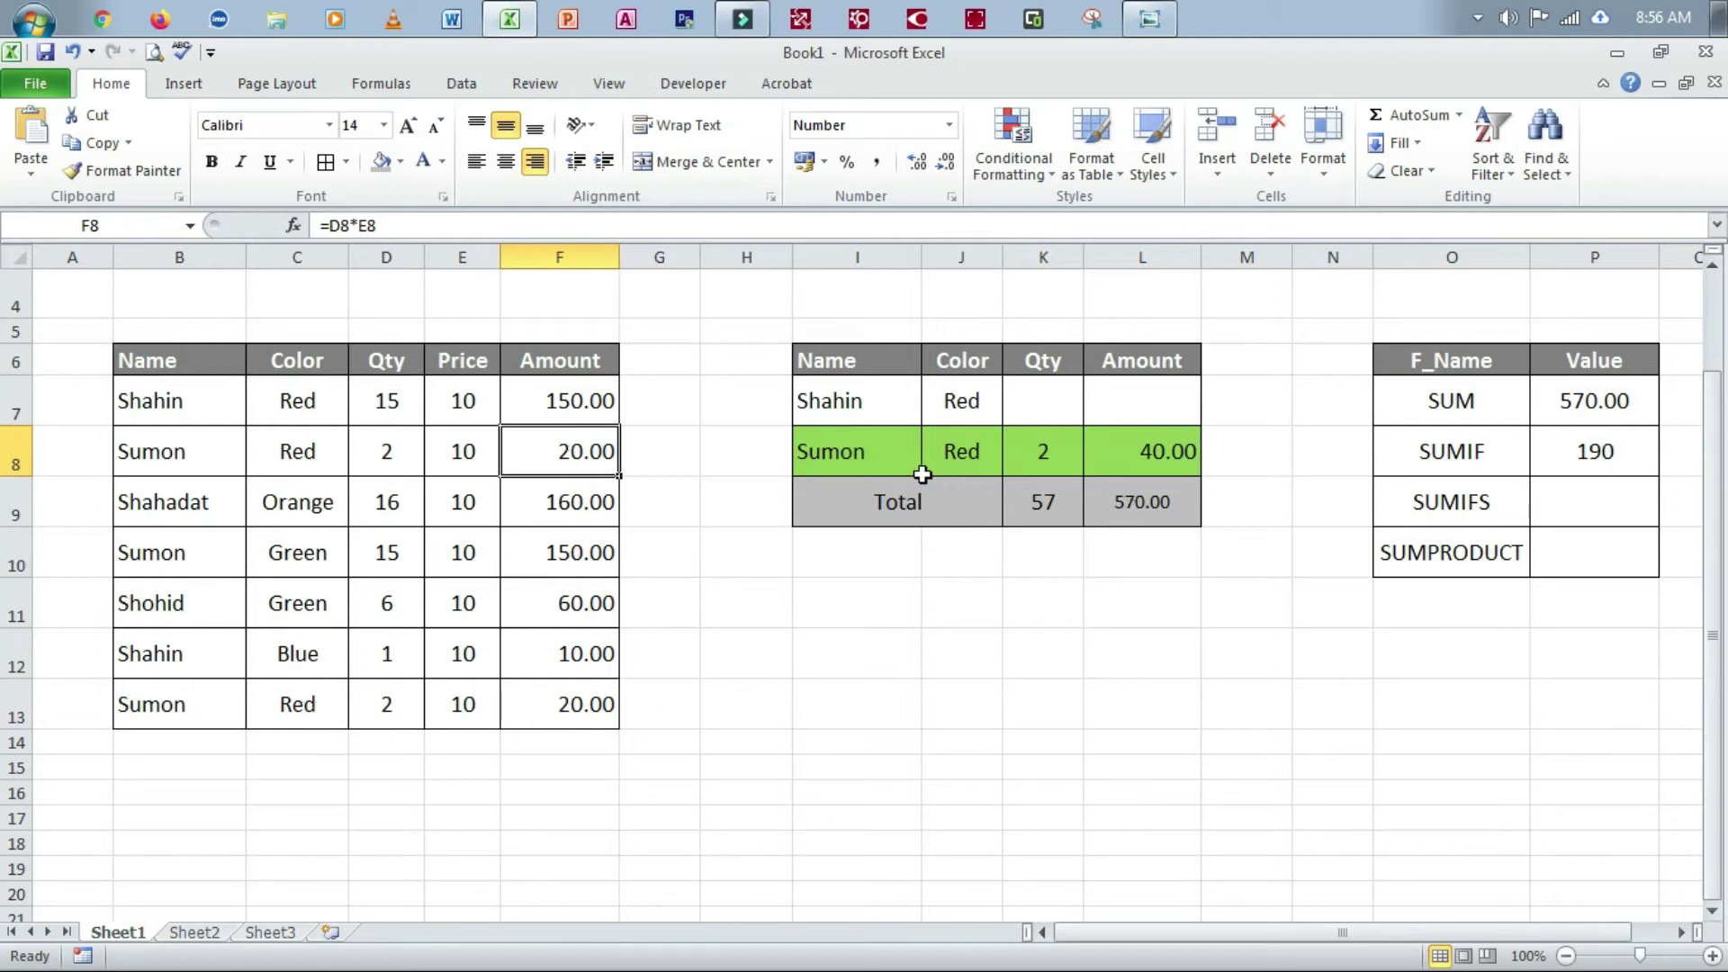
{"action": "left_click", "coordinate": [1139, 450]}
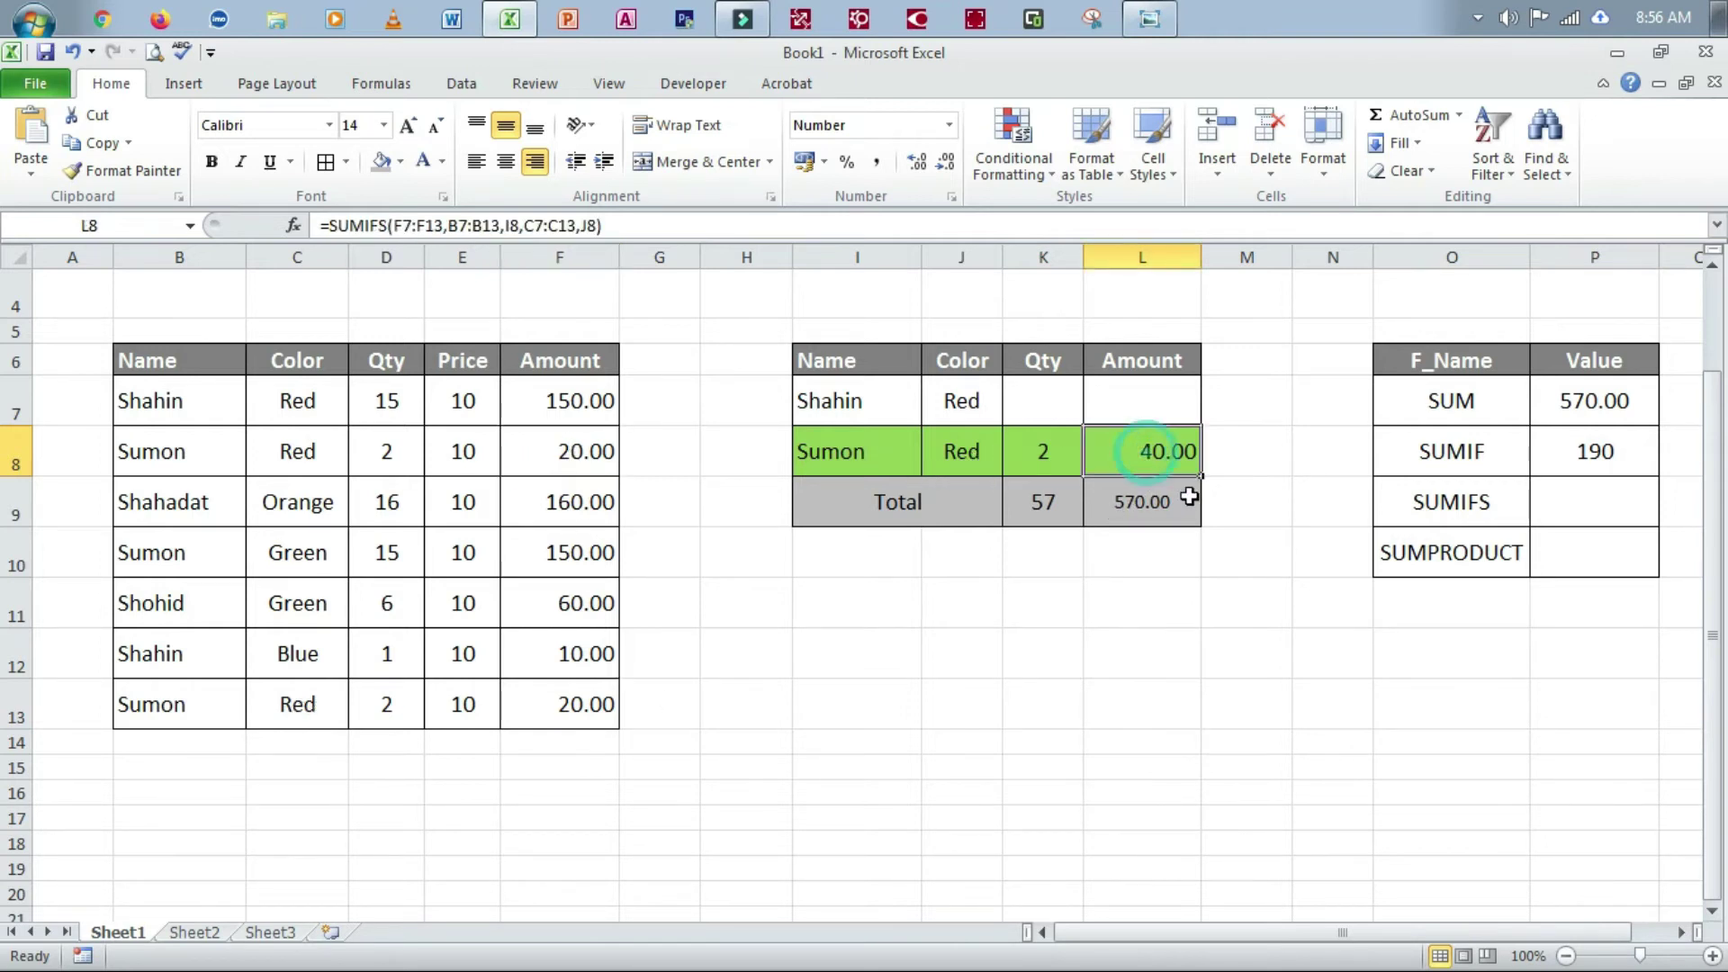
Step: Extend the SUMIFS with the Qty range D7:D13 and criterion K8, still returning 40.00
{"action": "left_click", "coordinate": [600, 224]}
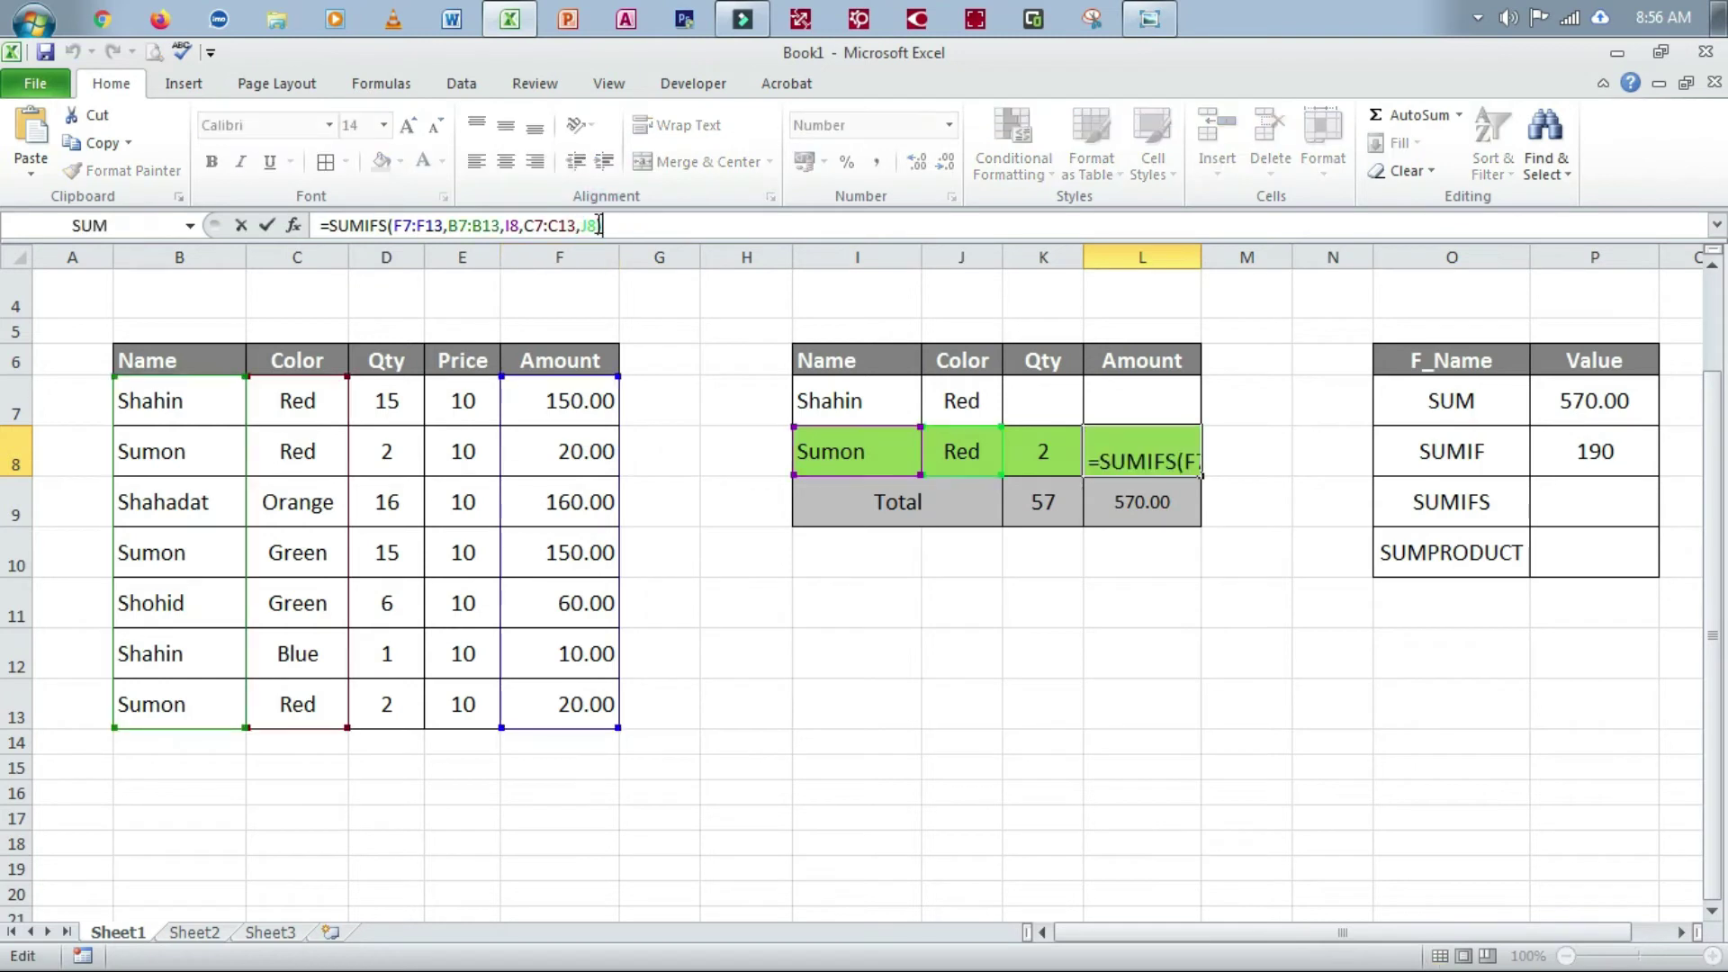
{"action": "type", "text": ")"}
{"action": "type", "text": ","}
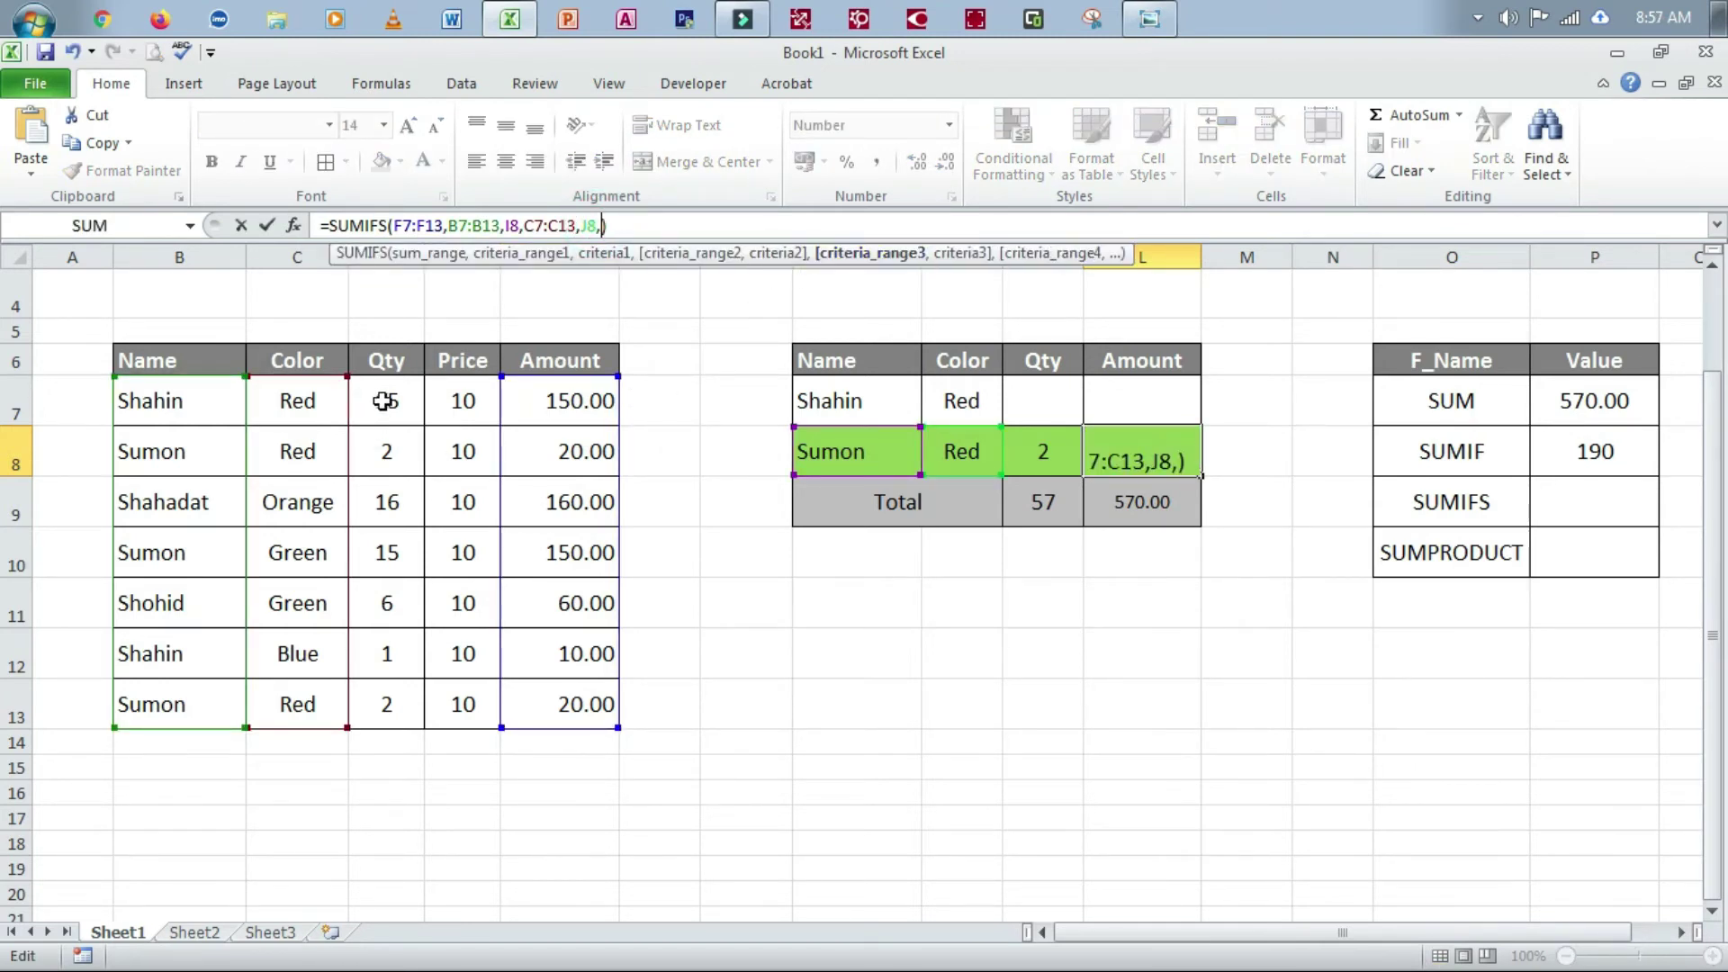
{"action": "left_click_drag", "start_coordinate": [387, 401], "coordinate": [407, 705]}
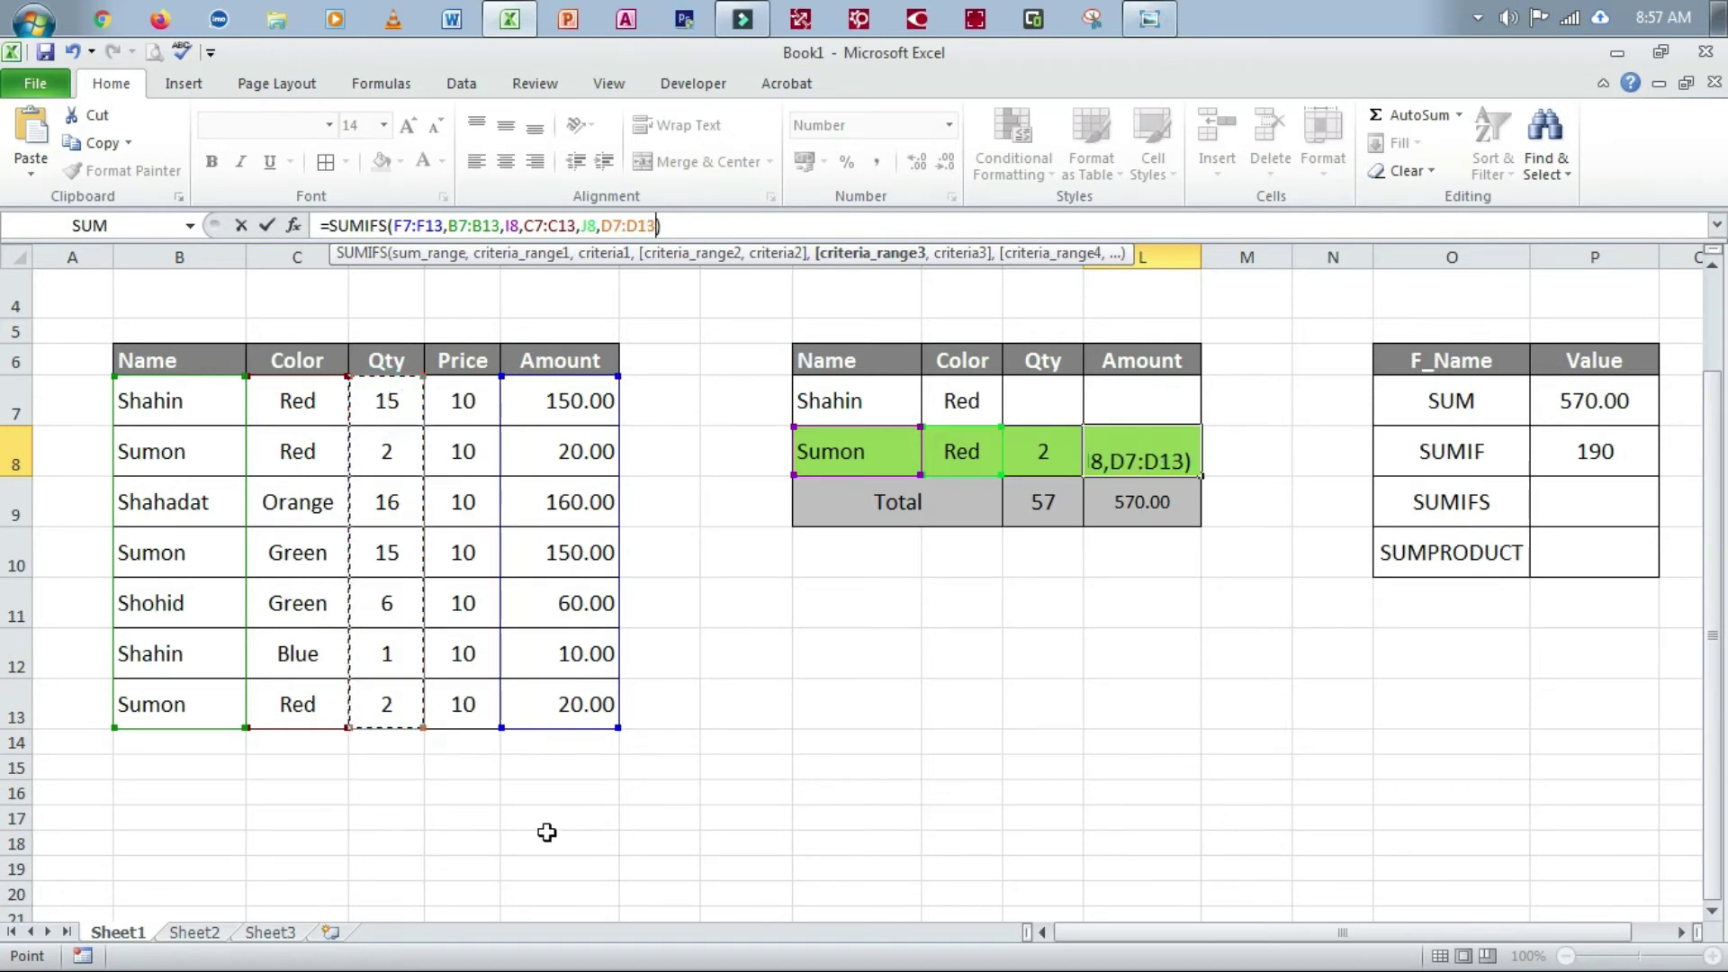
{"action": "type", "text": ","}
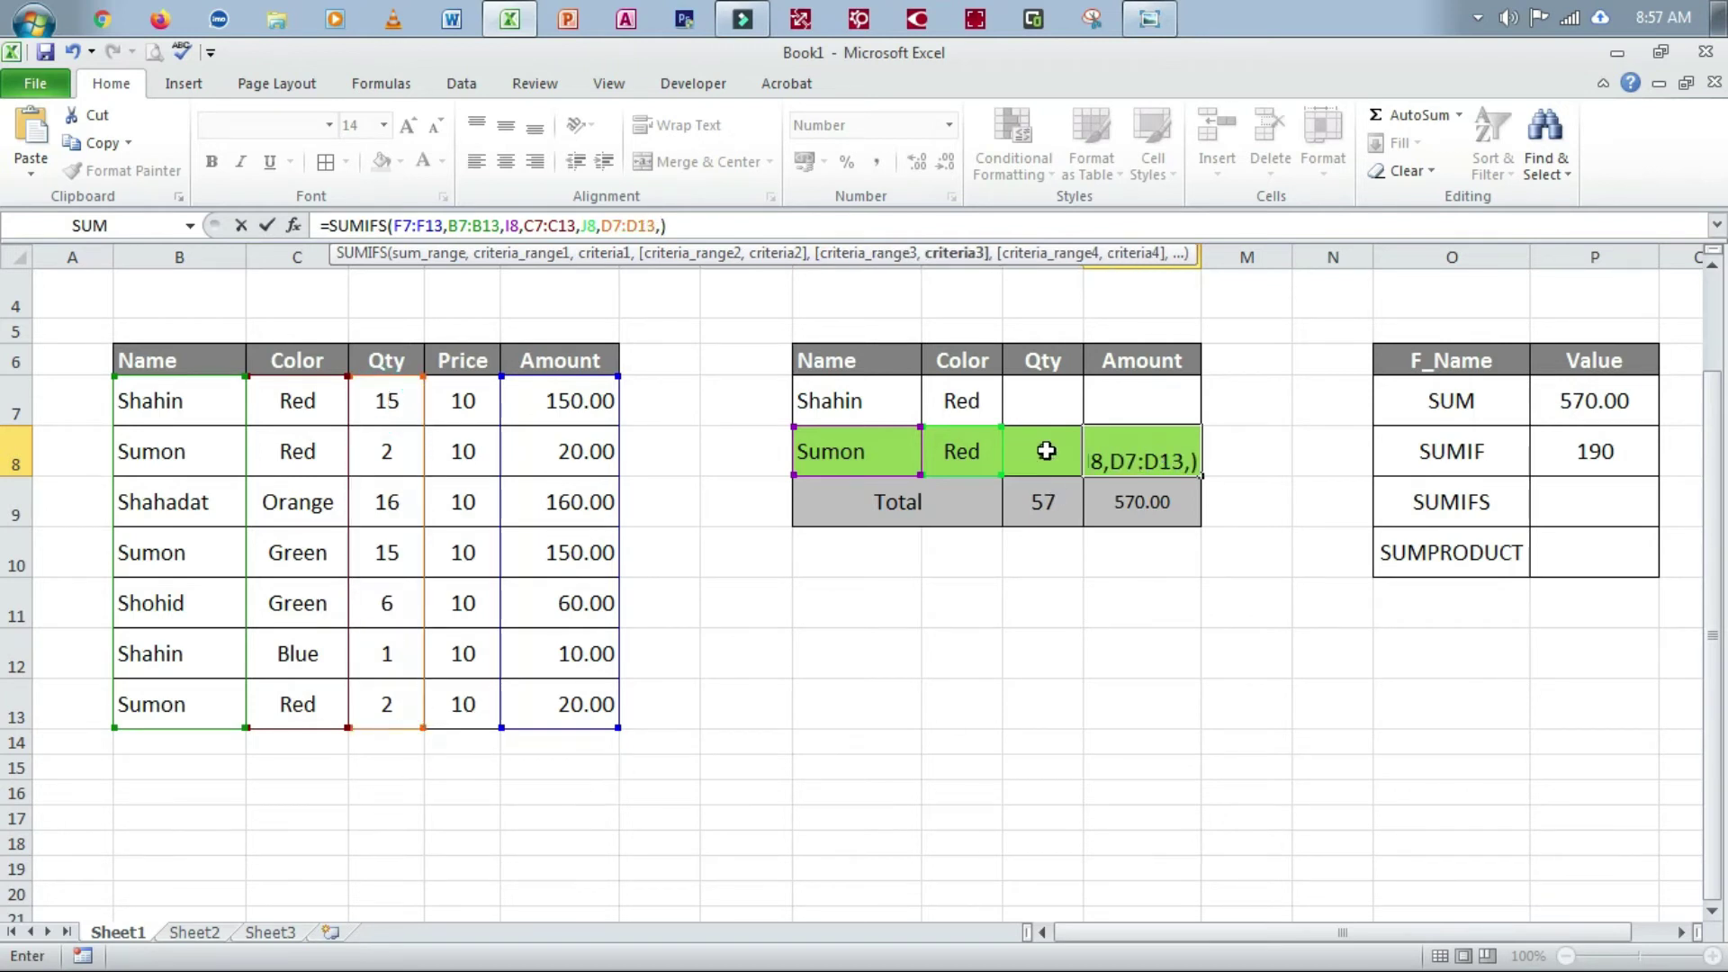
{"action": "left_click", "coordinate": [1044, 451]}
{"action": "key", "text": "Return"}
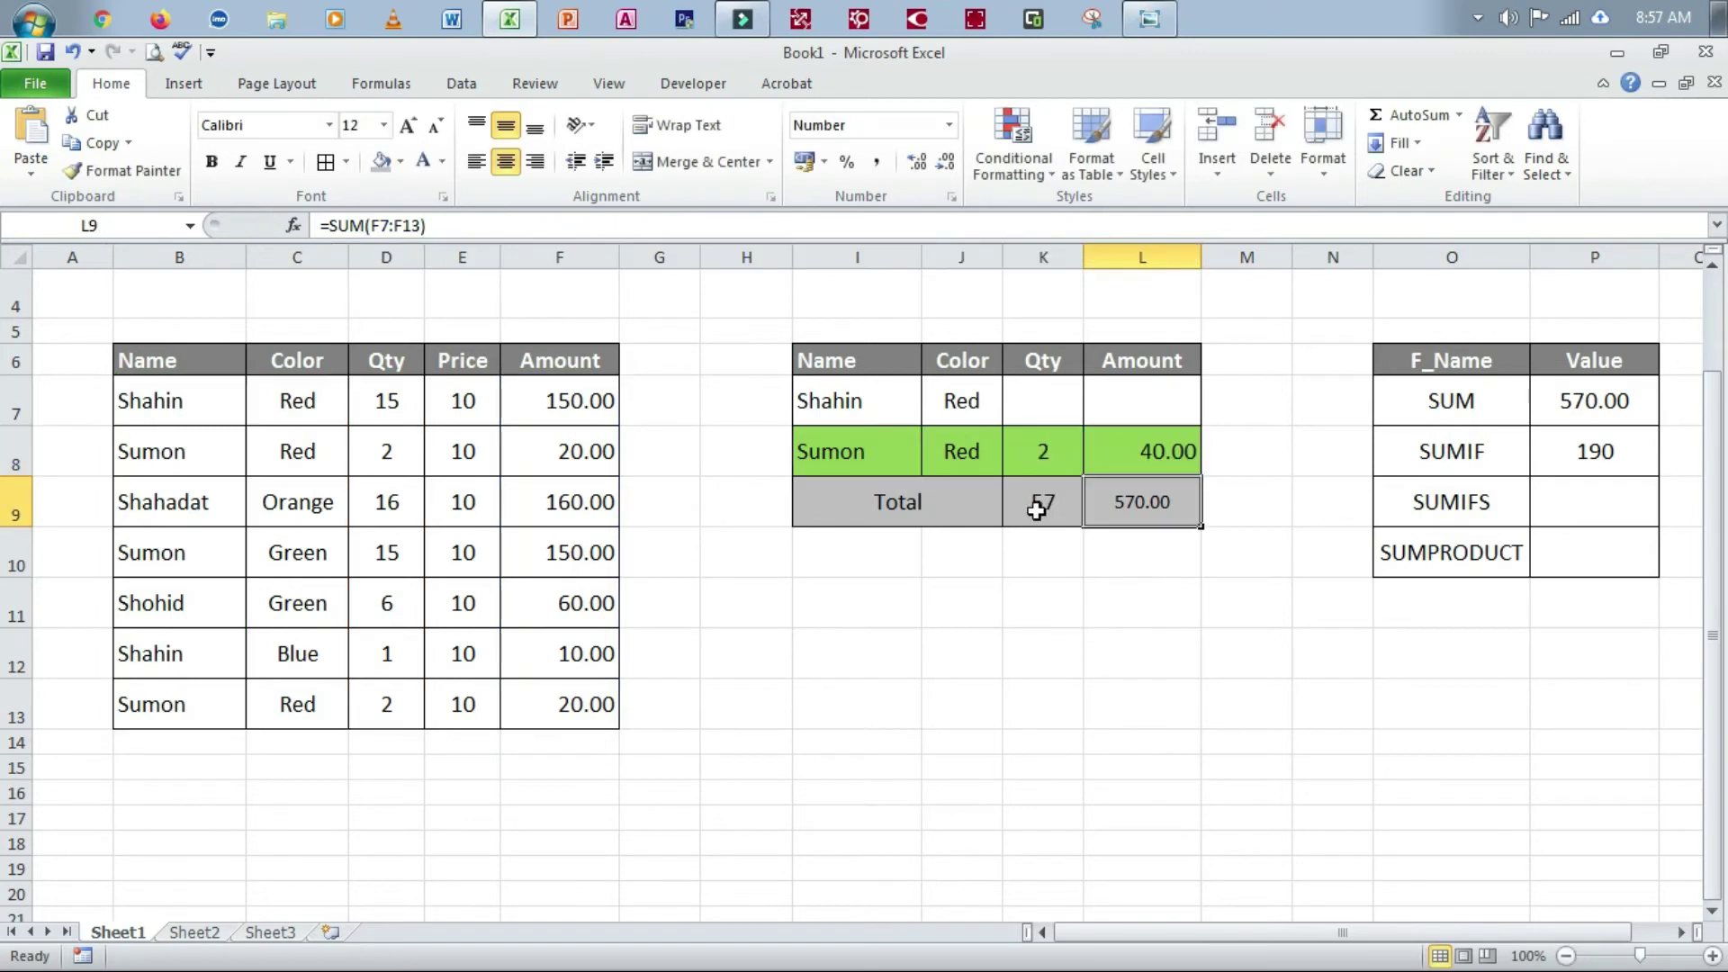
Step: Check the Sumon, Red and Qty criteria in I8, J8 and K8
{"action": "left_click", "coordinate": [836, 455]}
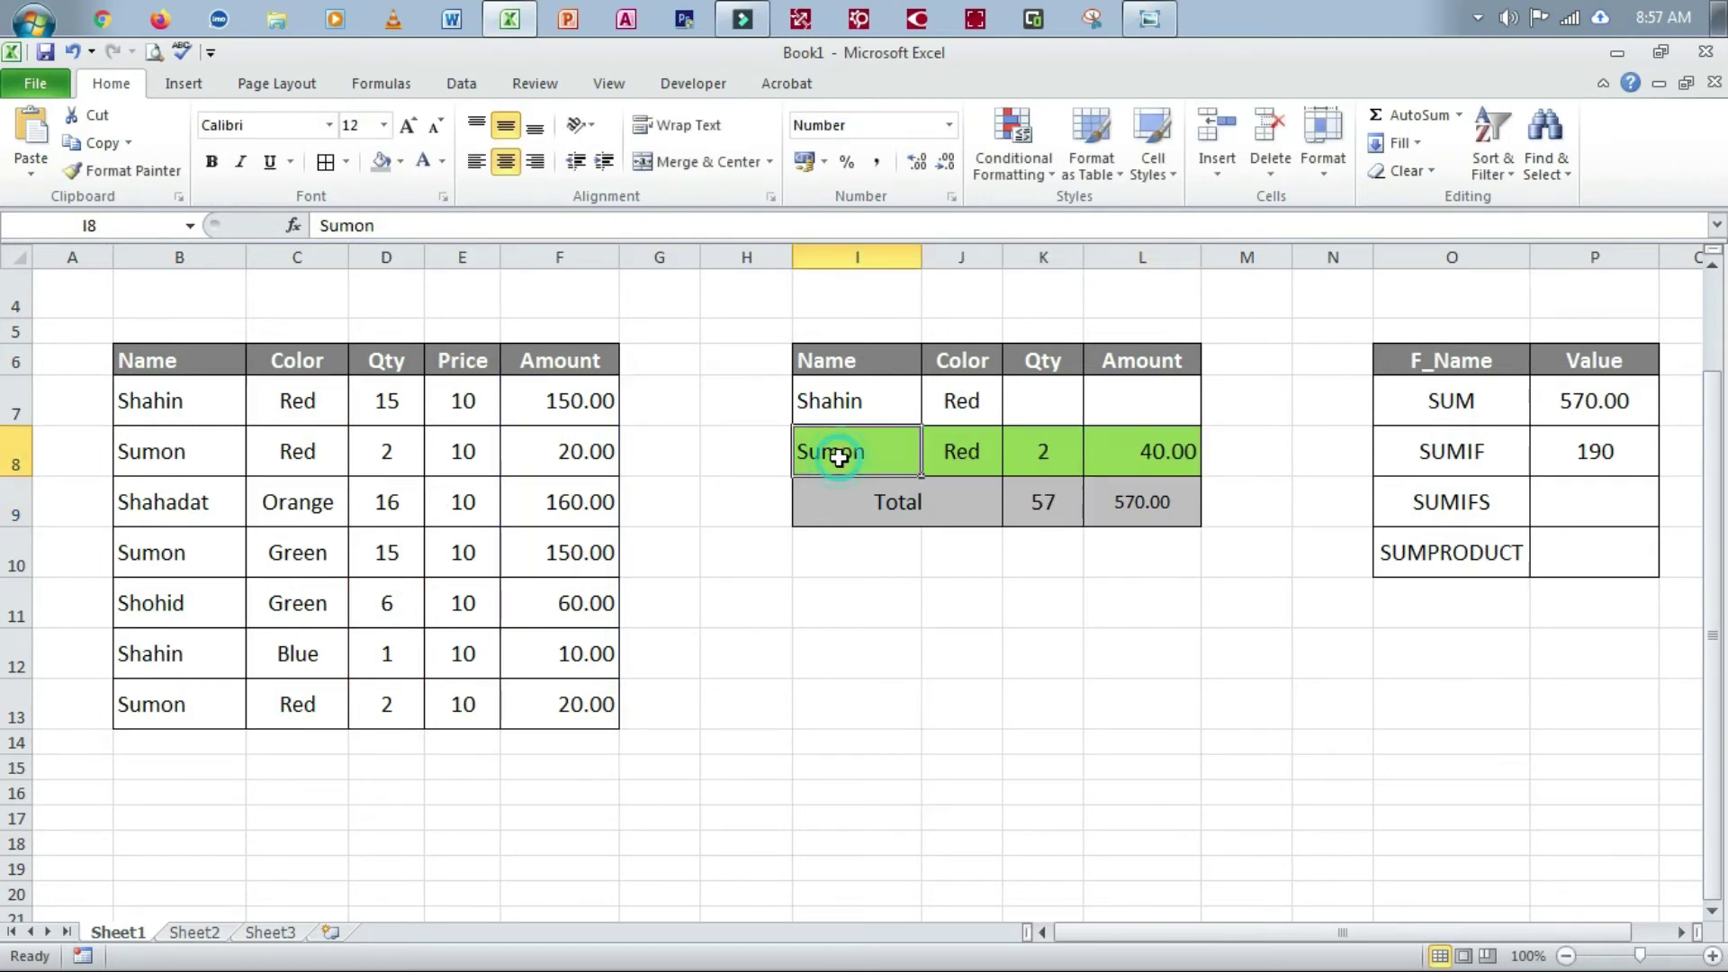
{"action": "left_click", "coordinate": [964, 449]}
{"action": "left_click", "coordinate": [1062, 453]}
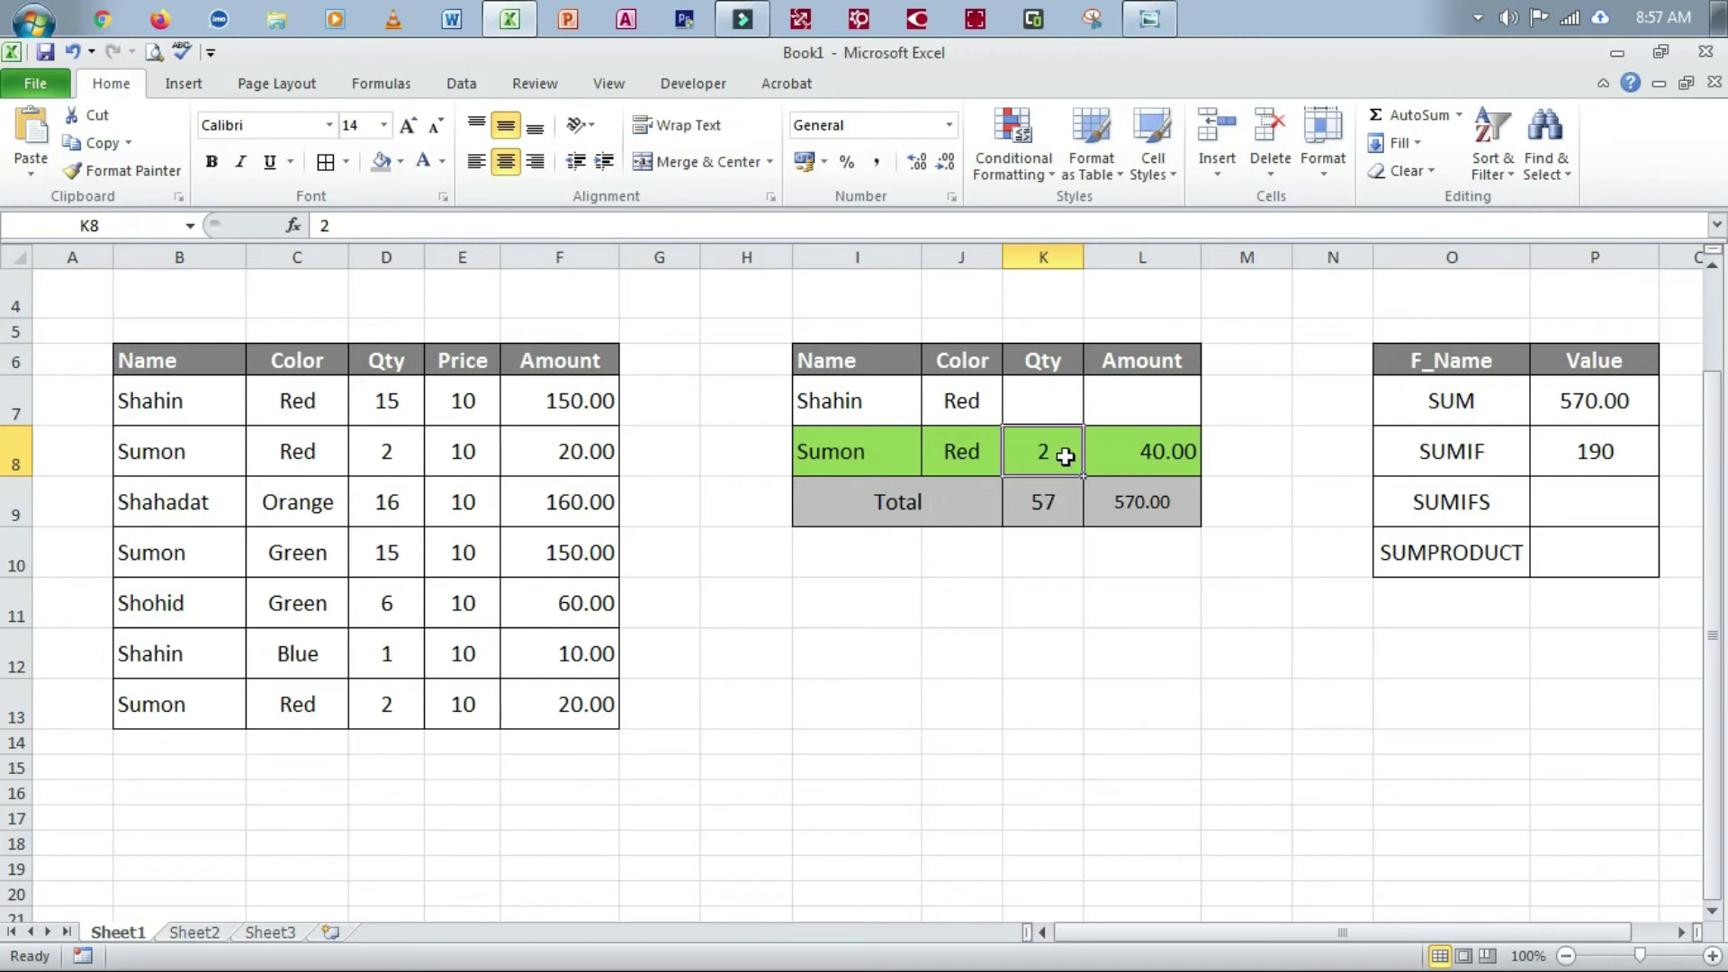
{"action": "type", "text": "15"}
{"action": "key", "text": "Return"}
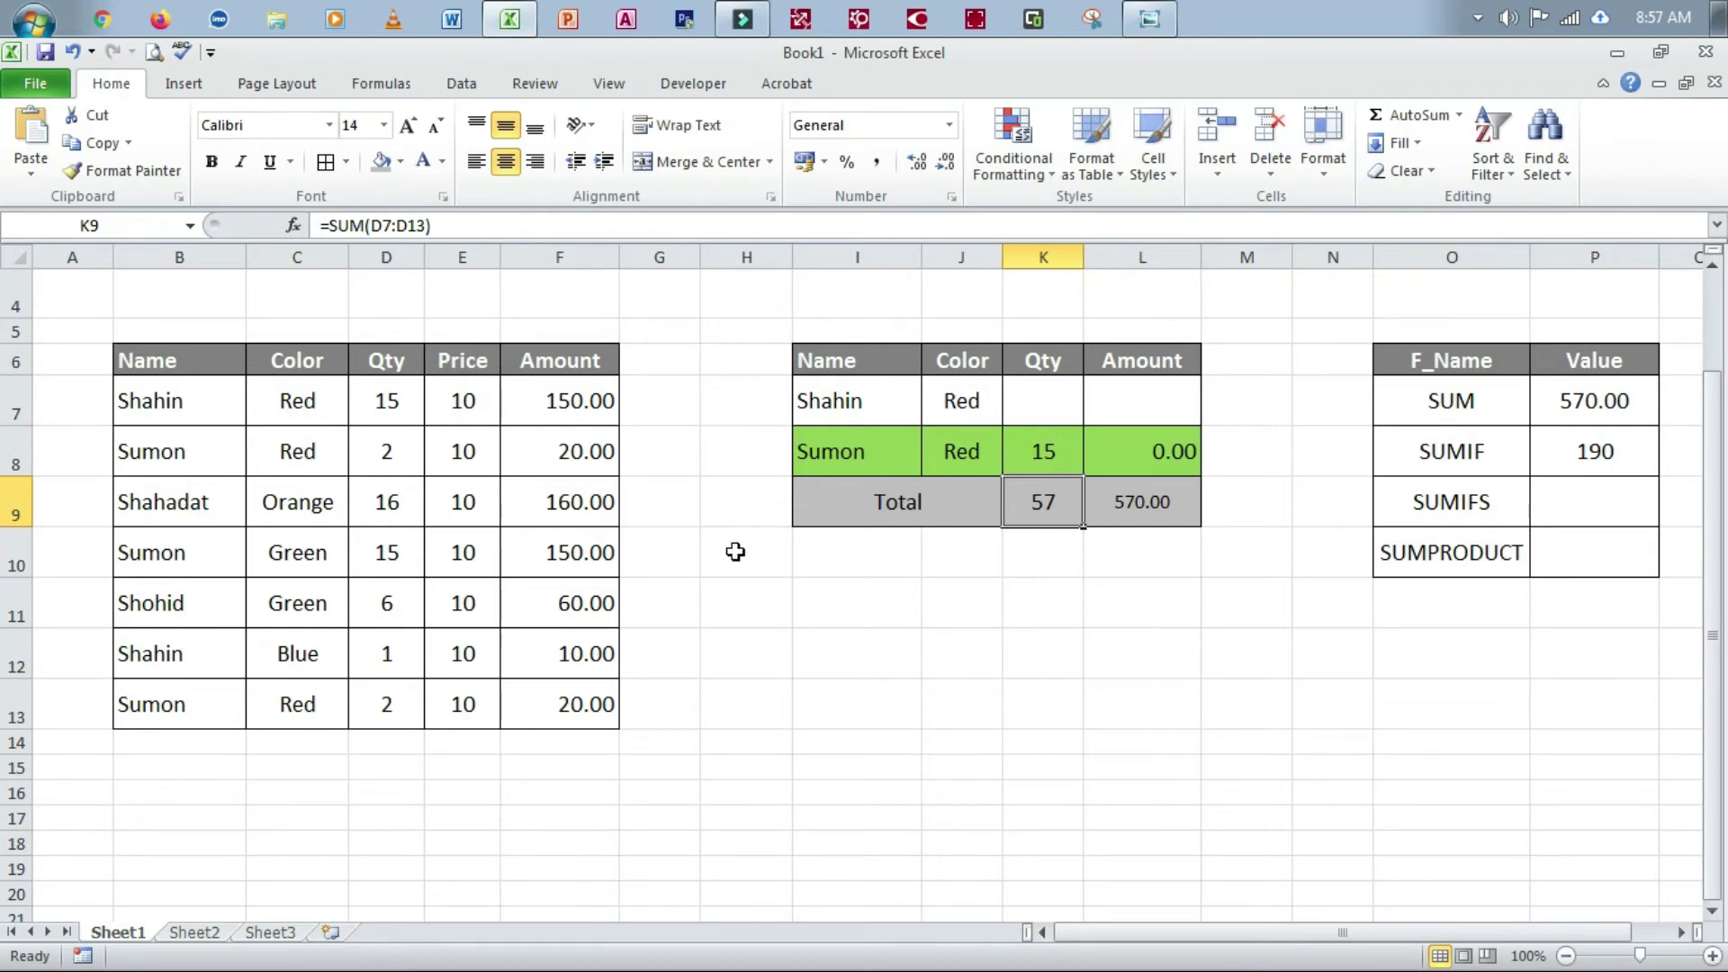
{"action": "left_click", "coordinate": [1033, 450]}
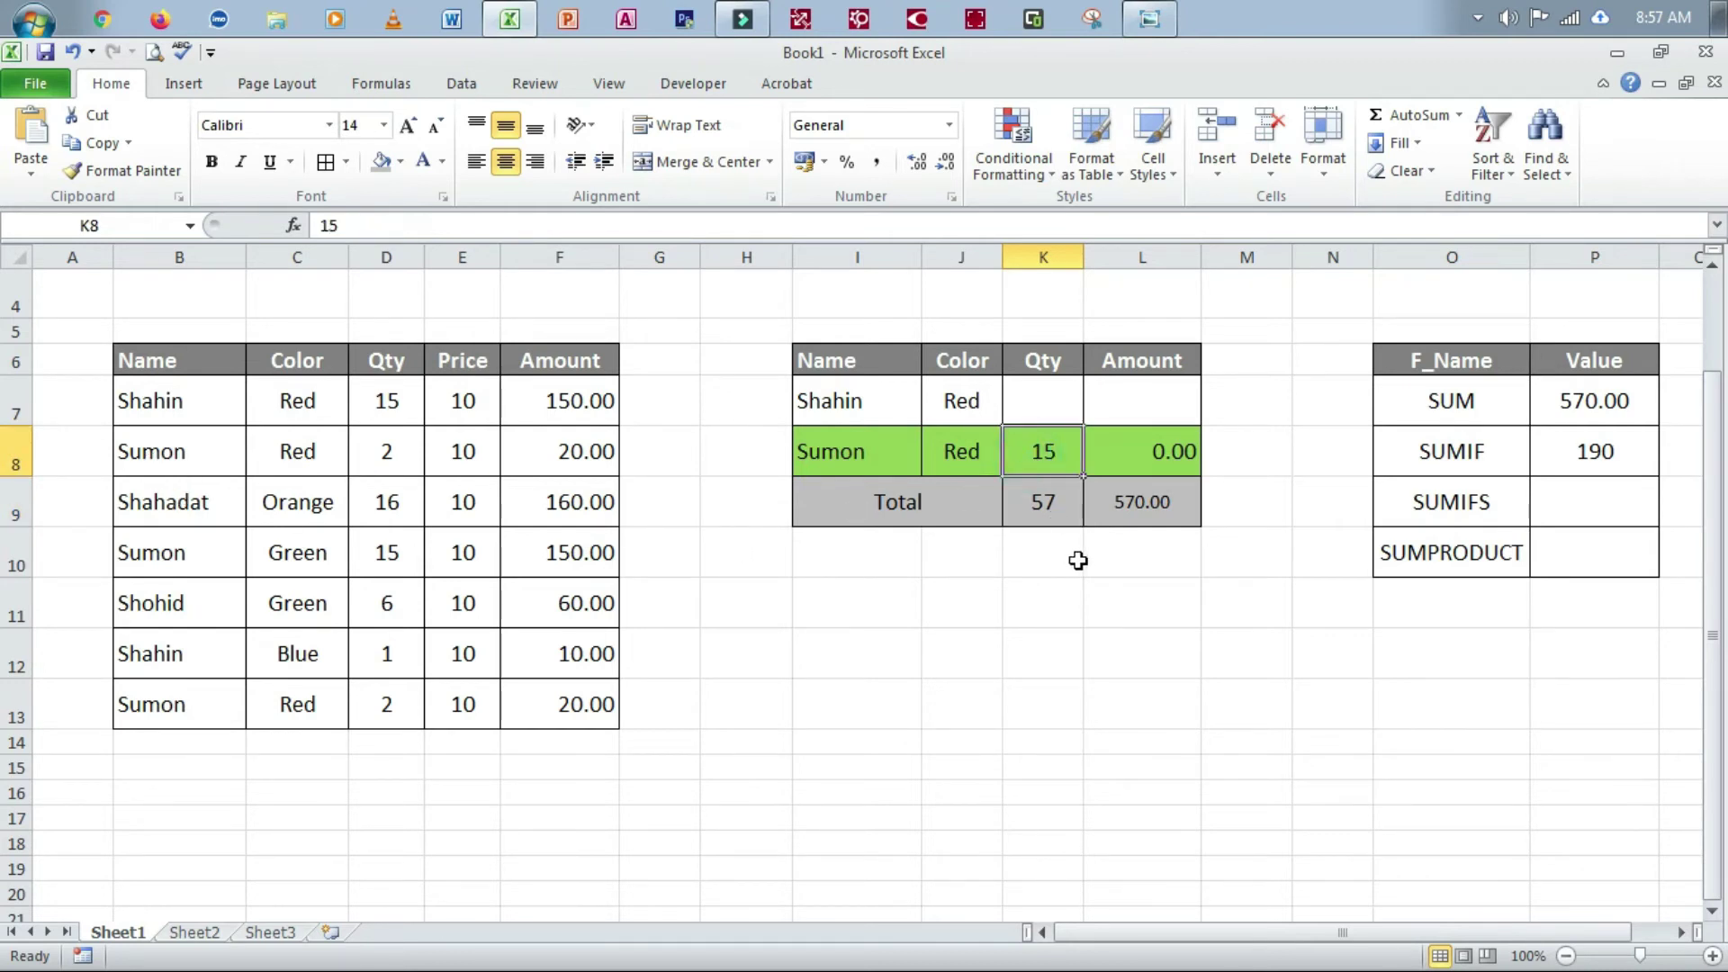
{"action": "type", "text": "2"}
{"action": "key", "text": "Return"}
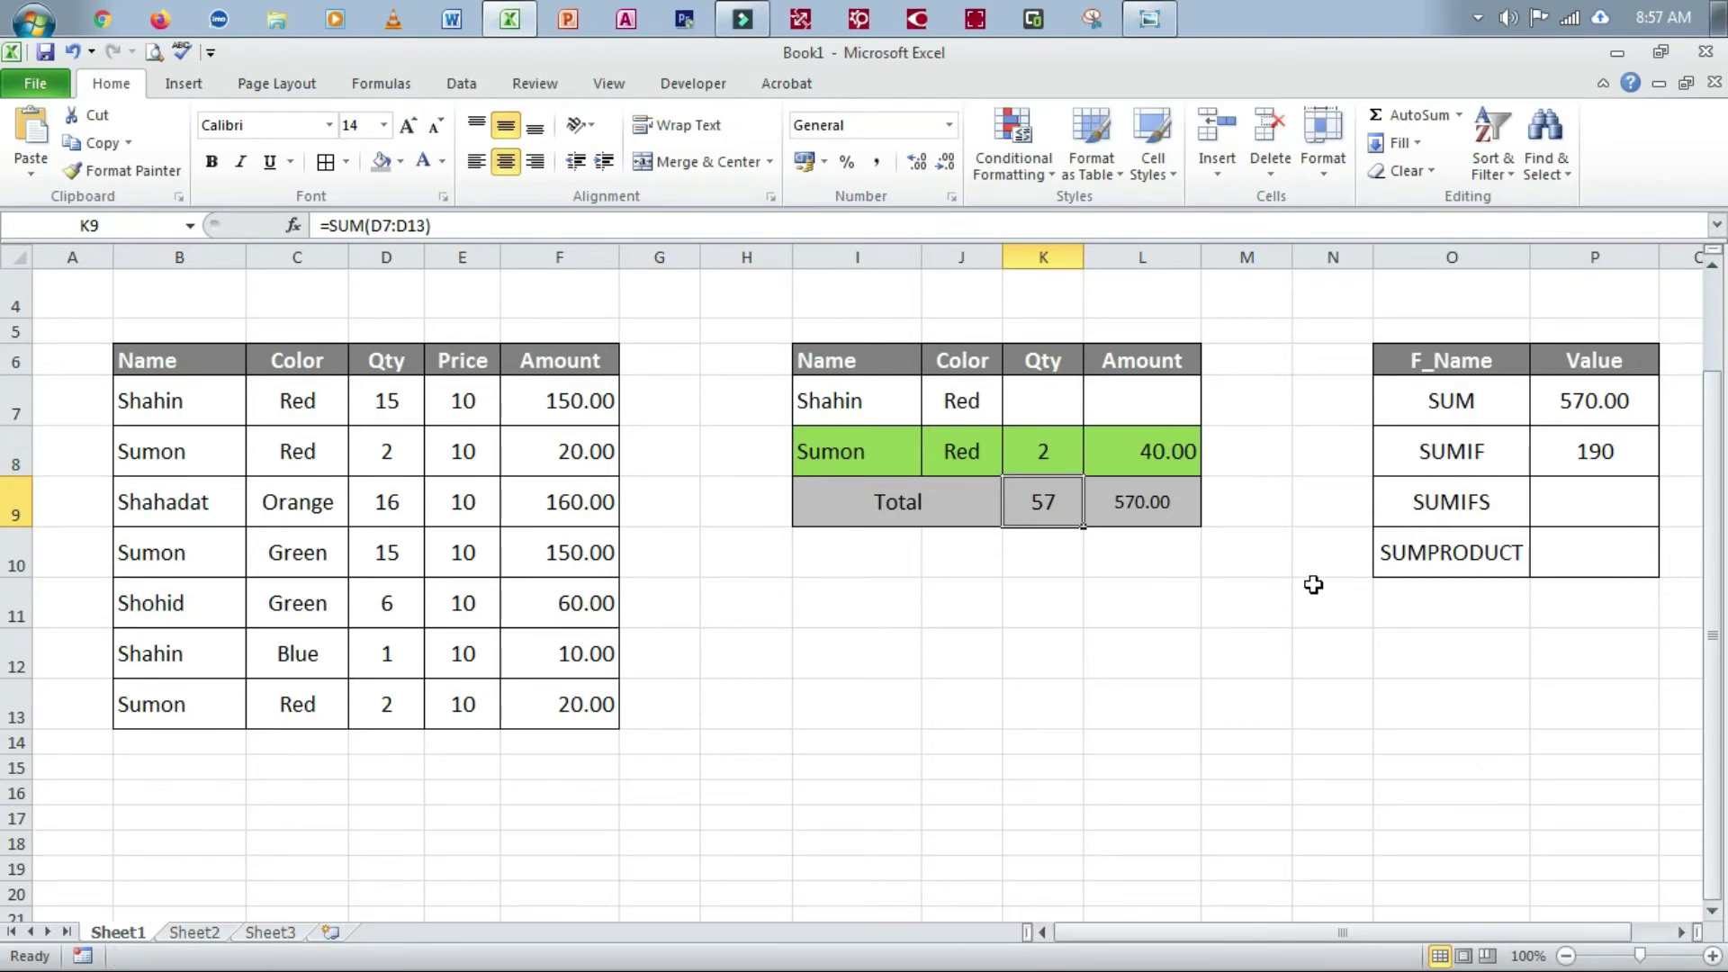
{"action": "left_click", "coordinate": [1148, 454]}
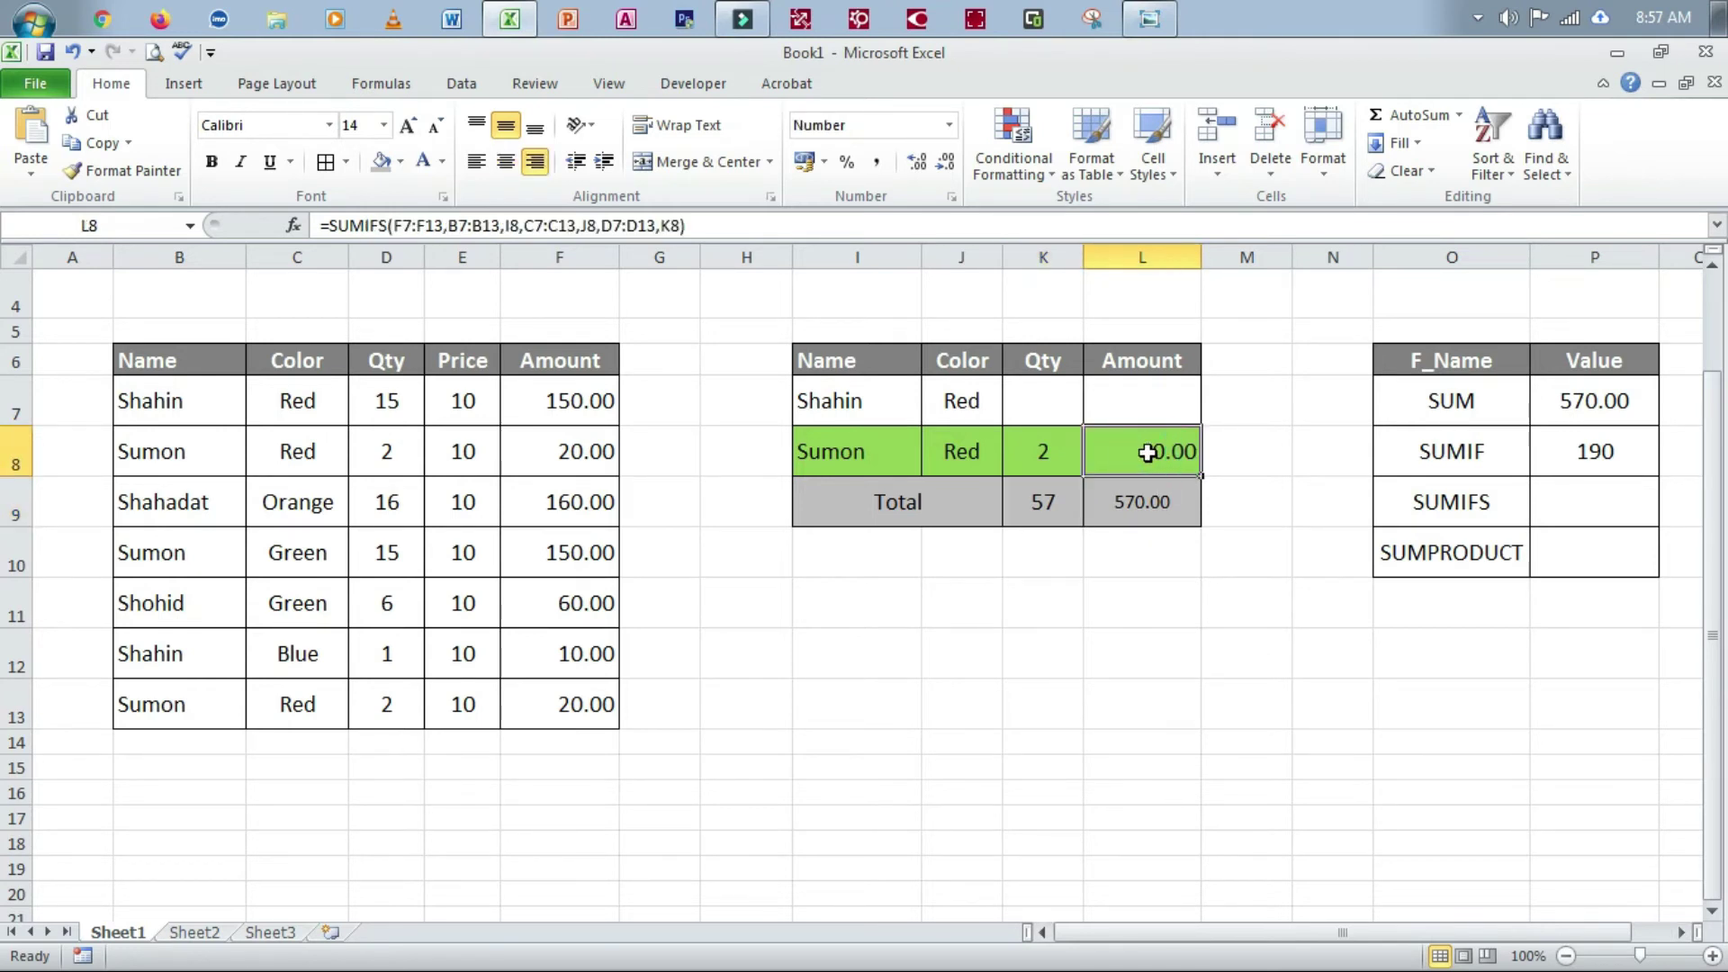
Step: Finish the L8 SUMIFS with colour criterion J8 and Qty range D7:D13 matched to K8, giving 40.00
{"action": "left_click", "coordinate": [402, 226]}
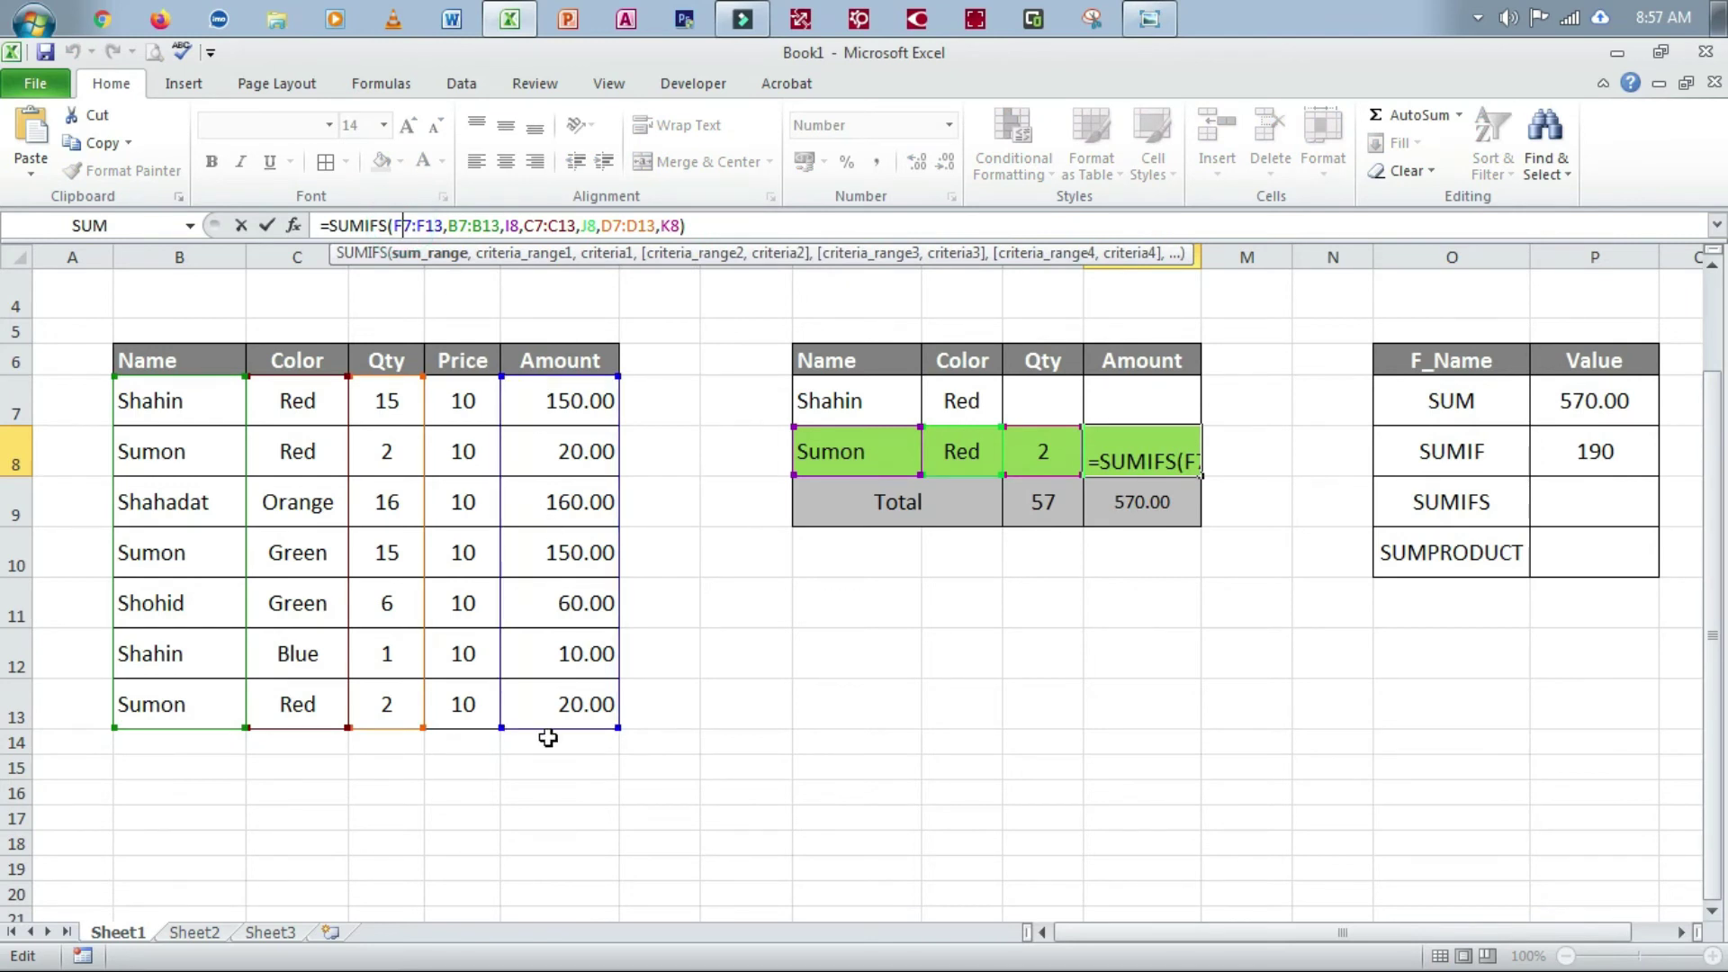
{"action": "left_click", "coordinate": [474, 225]}
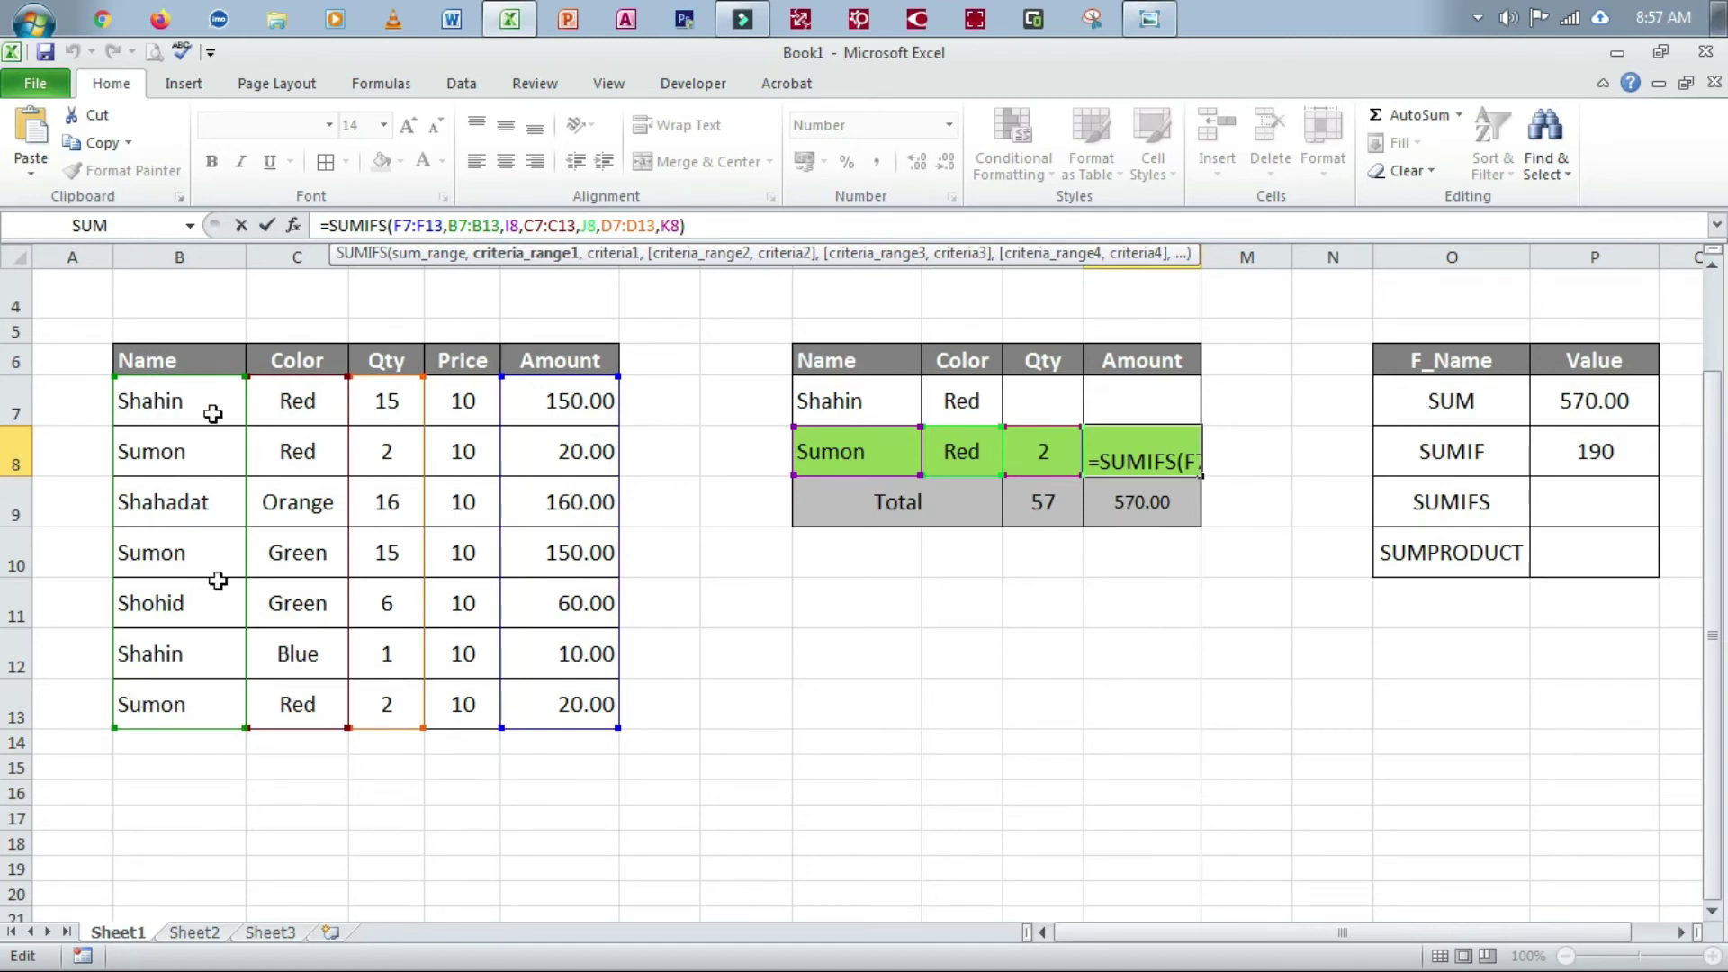
{"action": "left_click", "coordinate": [519, 226]}
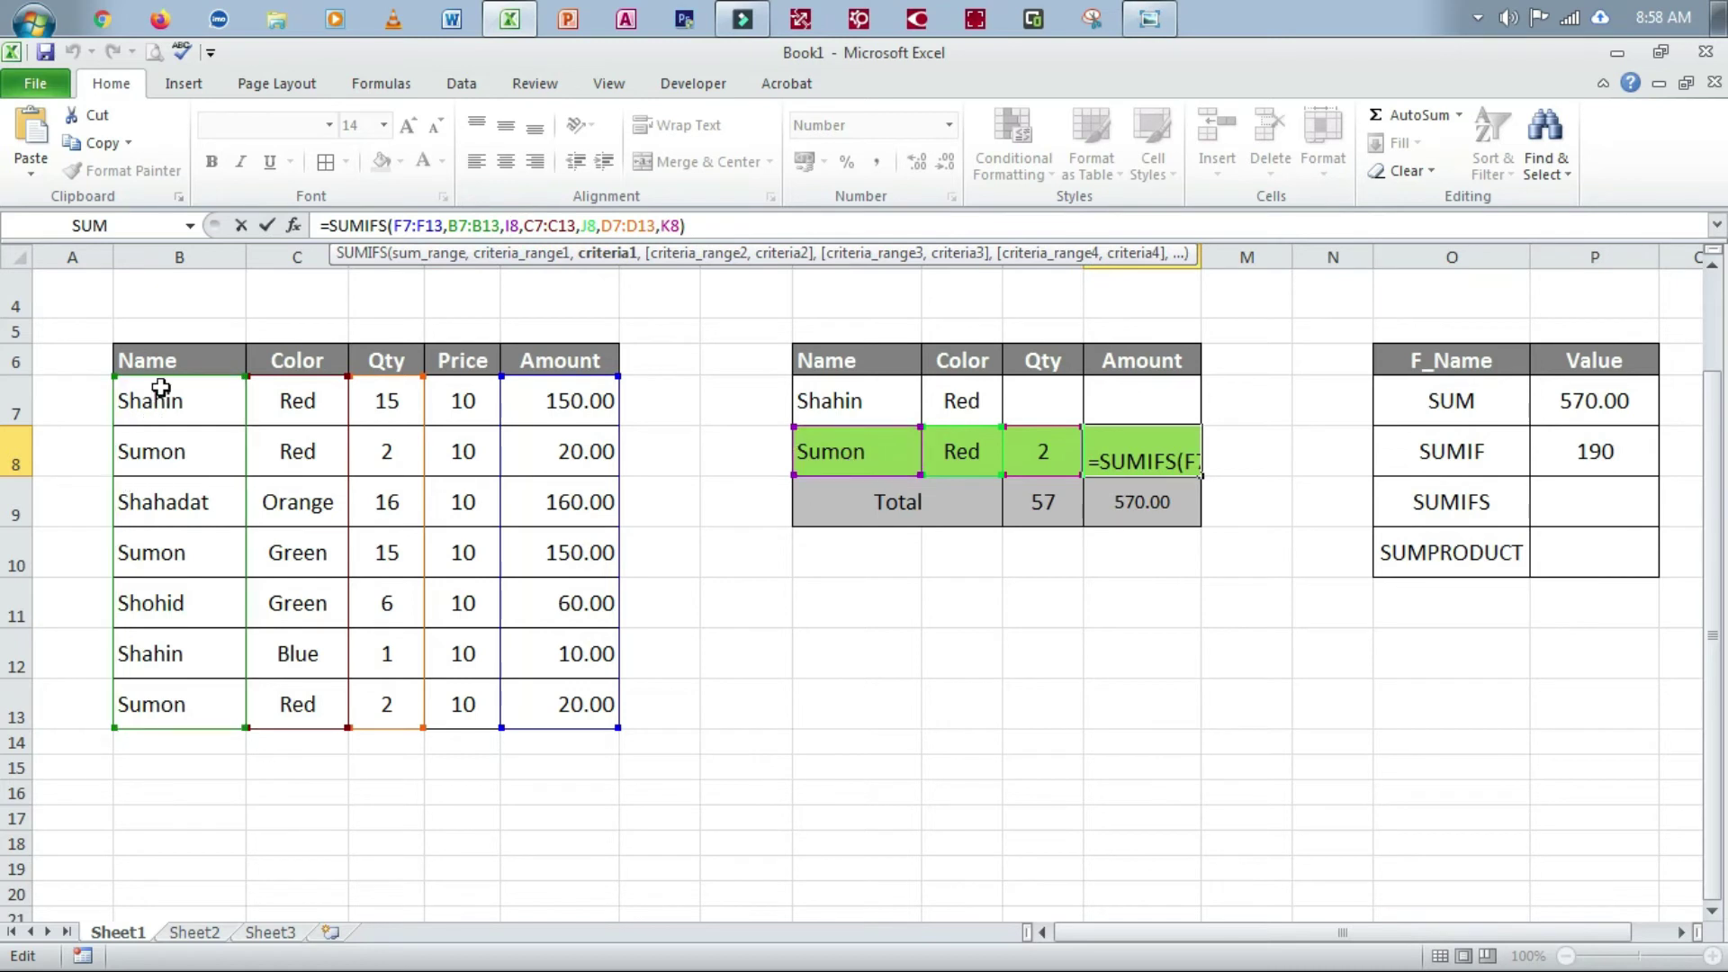
{"action": "left_click", "coordinate": [549, 226]}
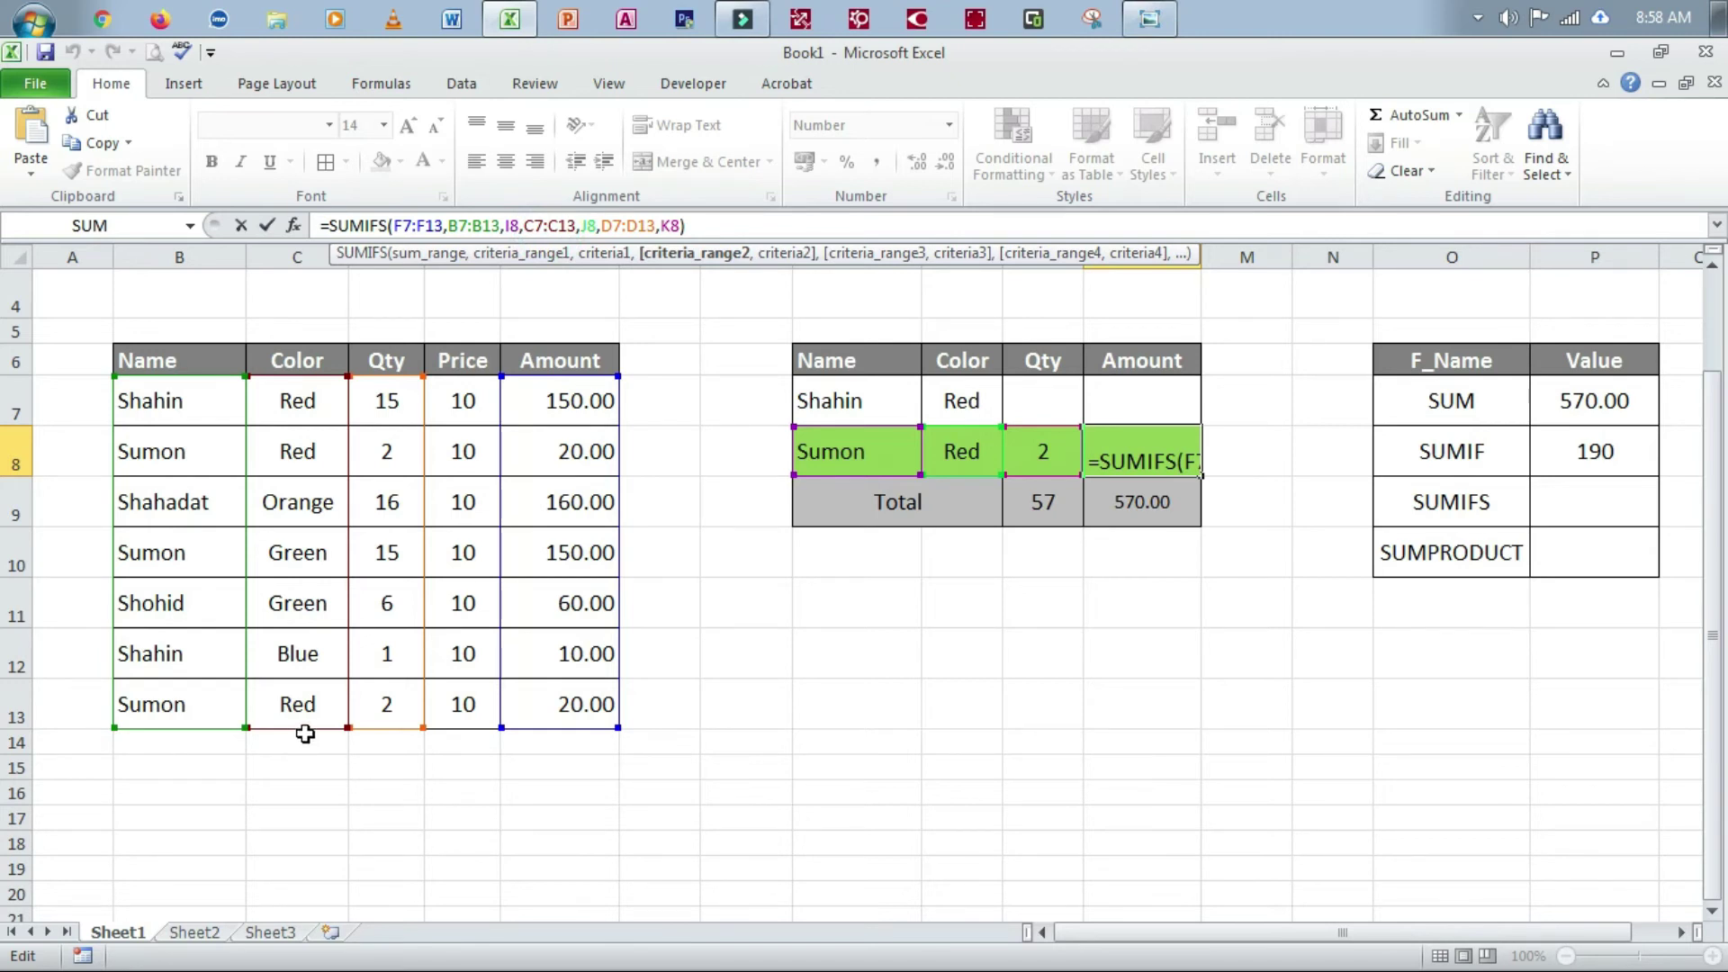
{"action": "left_click", "coordinate": [589, 226]}
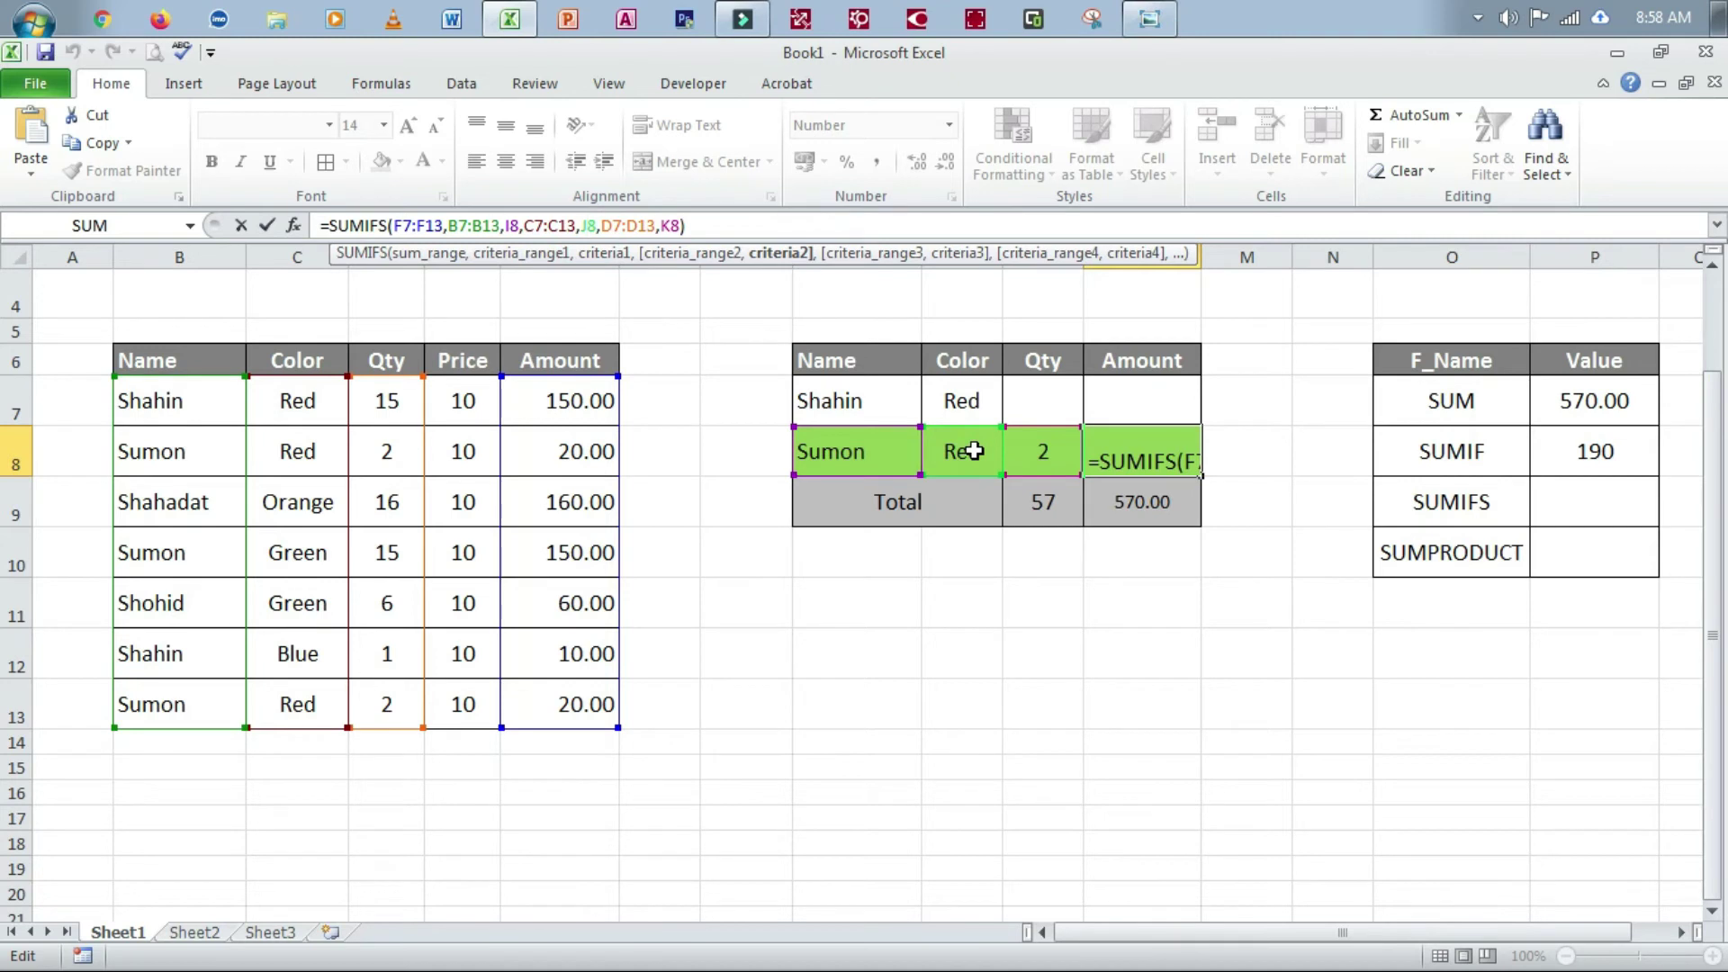
{"action": "left_click", "coordinate": [615, 225]}
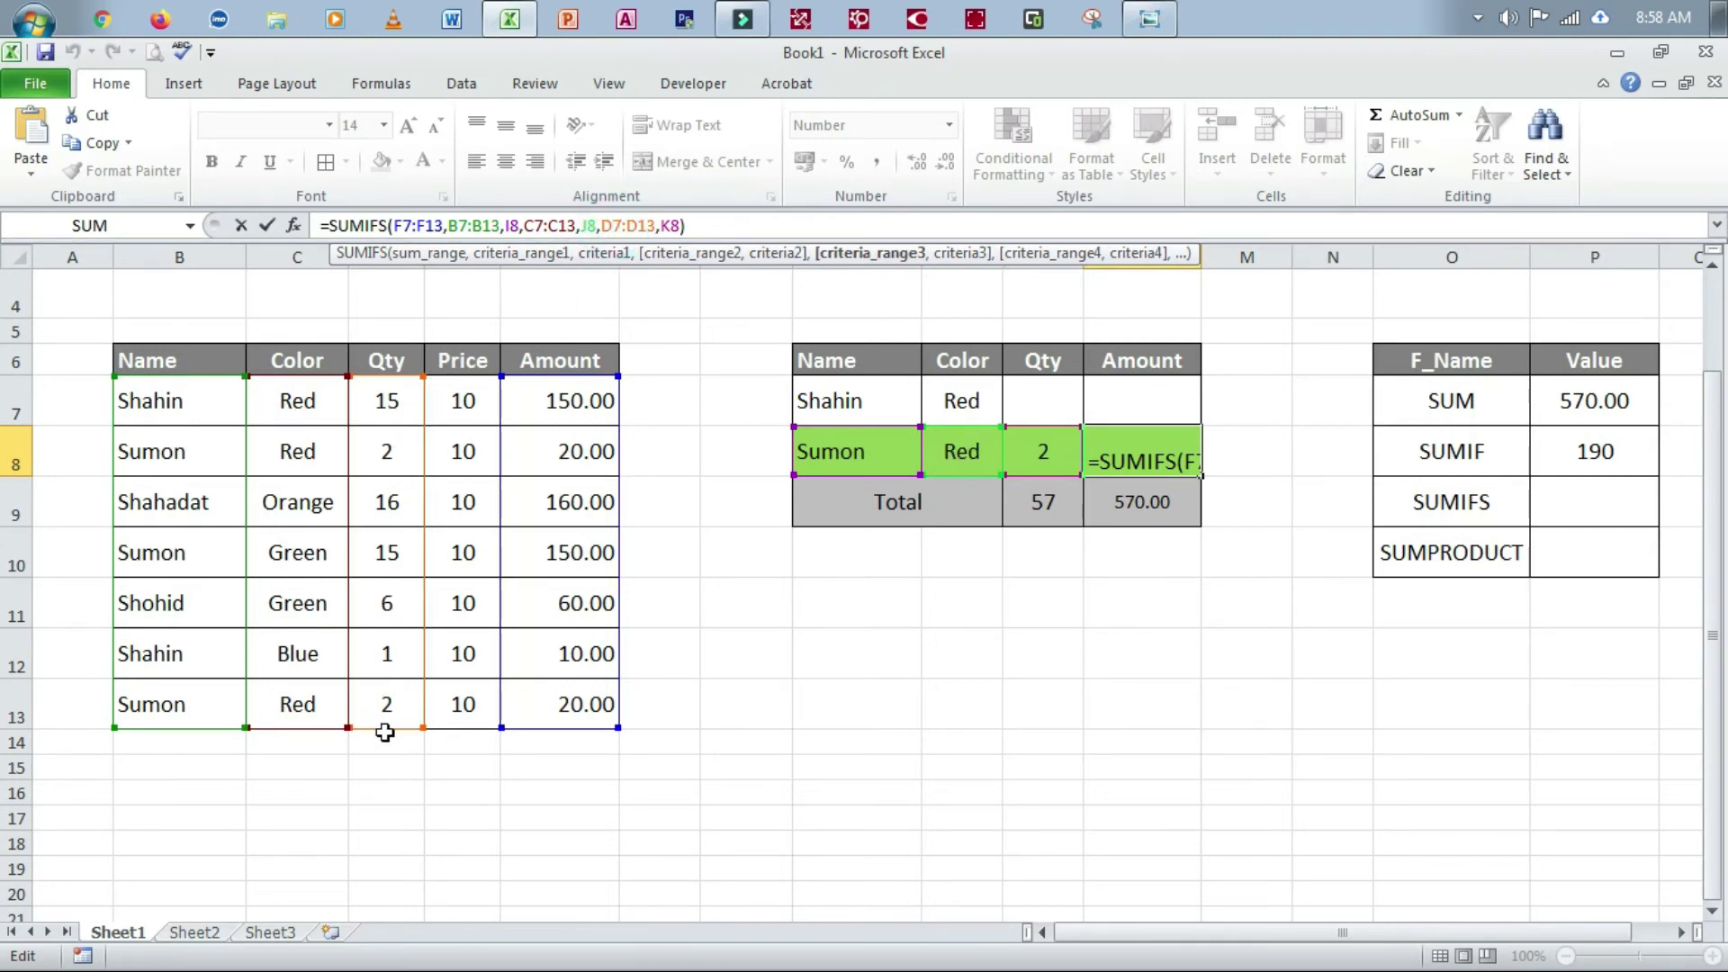
{"action": "left_click", "coordinate": [679, 226]}
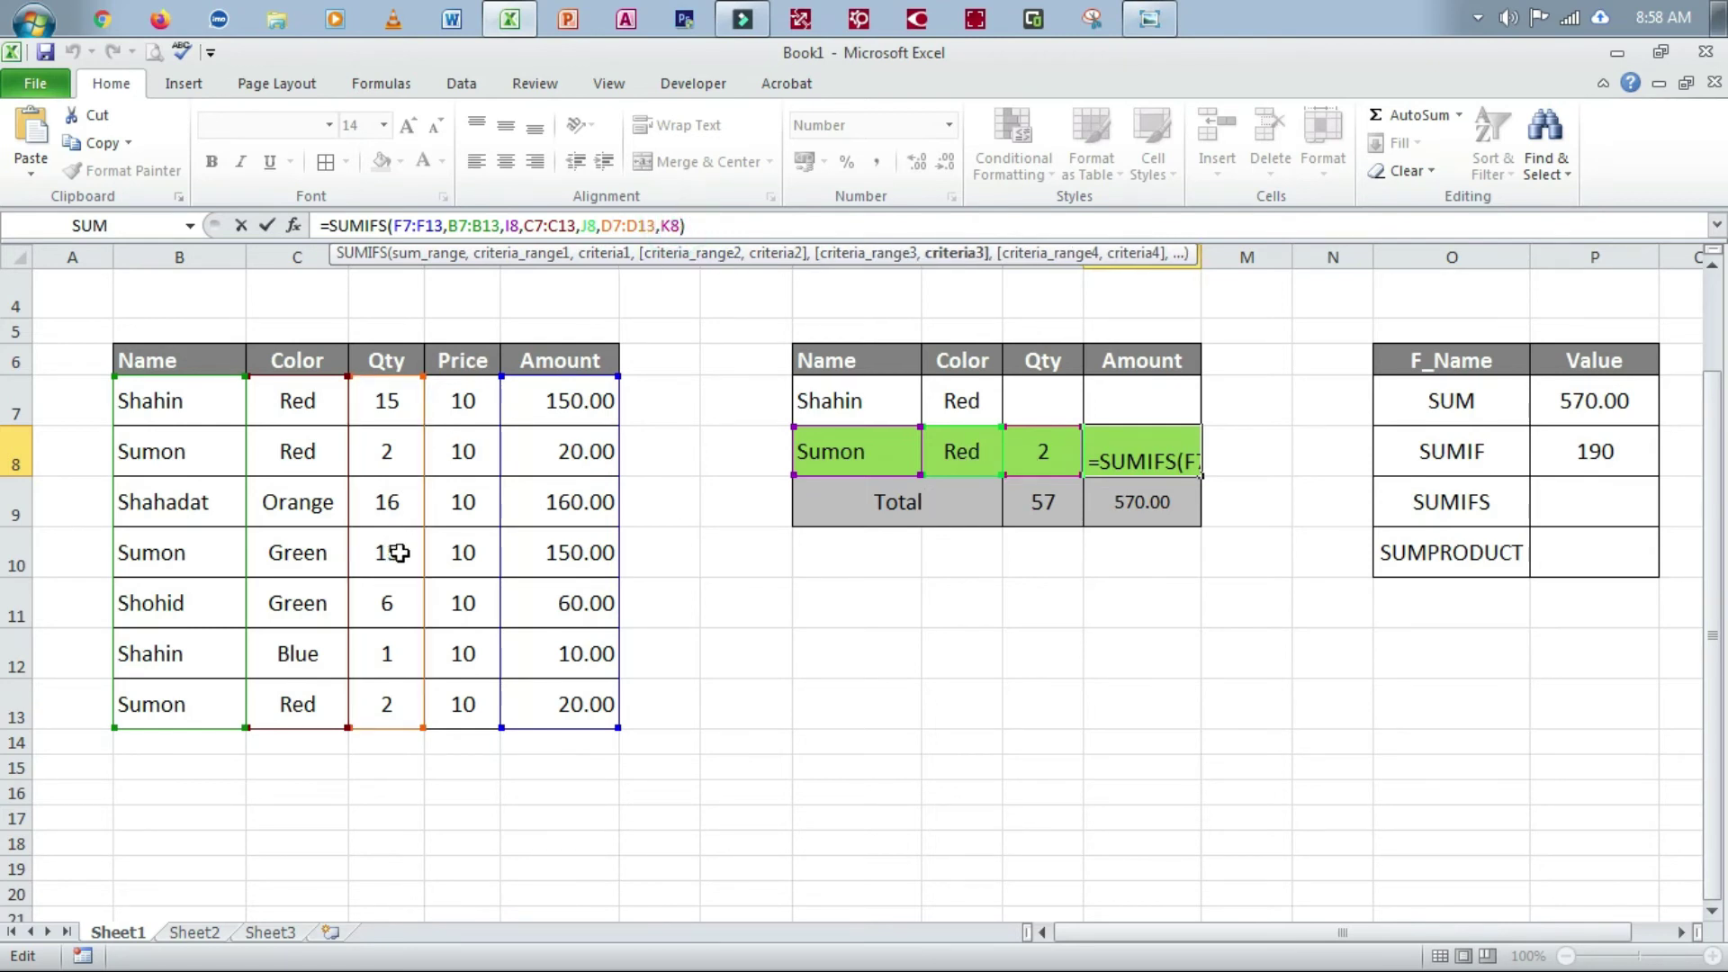
{"action": "key", "text": "Return"}
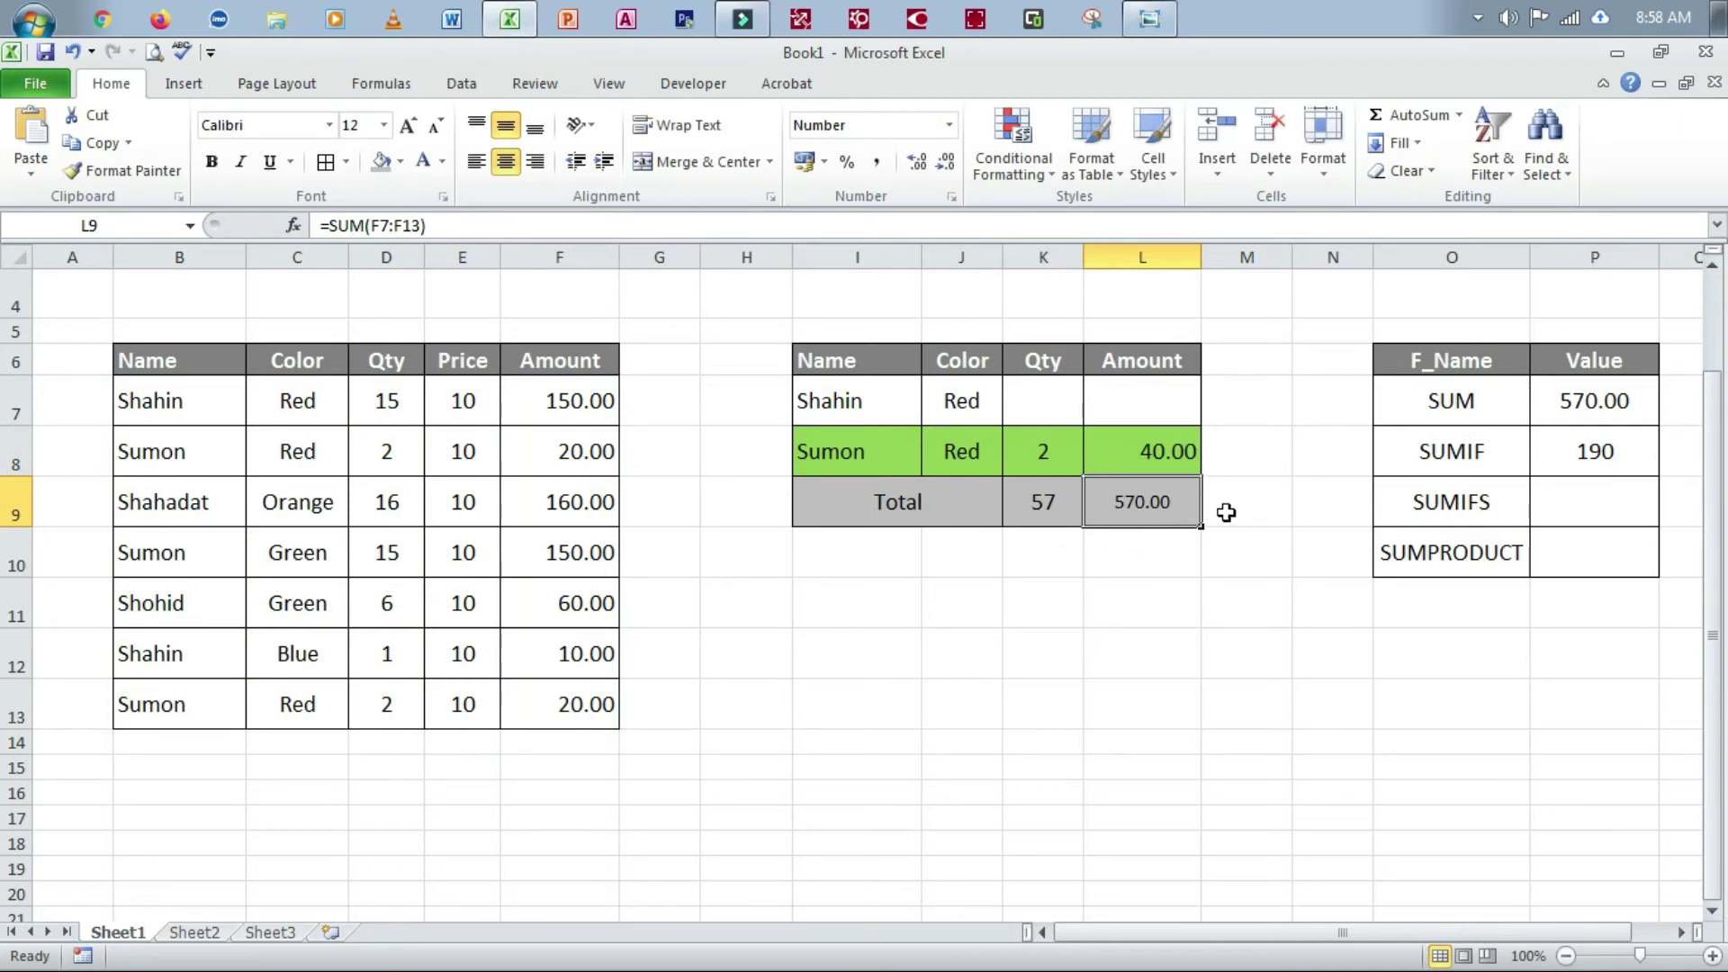
Step: Copy the full SUMIFS formula text from L8's formula bar, leaving L8 unchanged
{"action": "left_click", "coordinate": [1160, 445]}
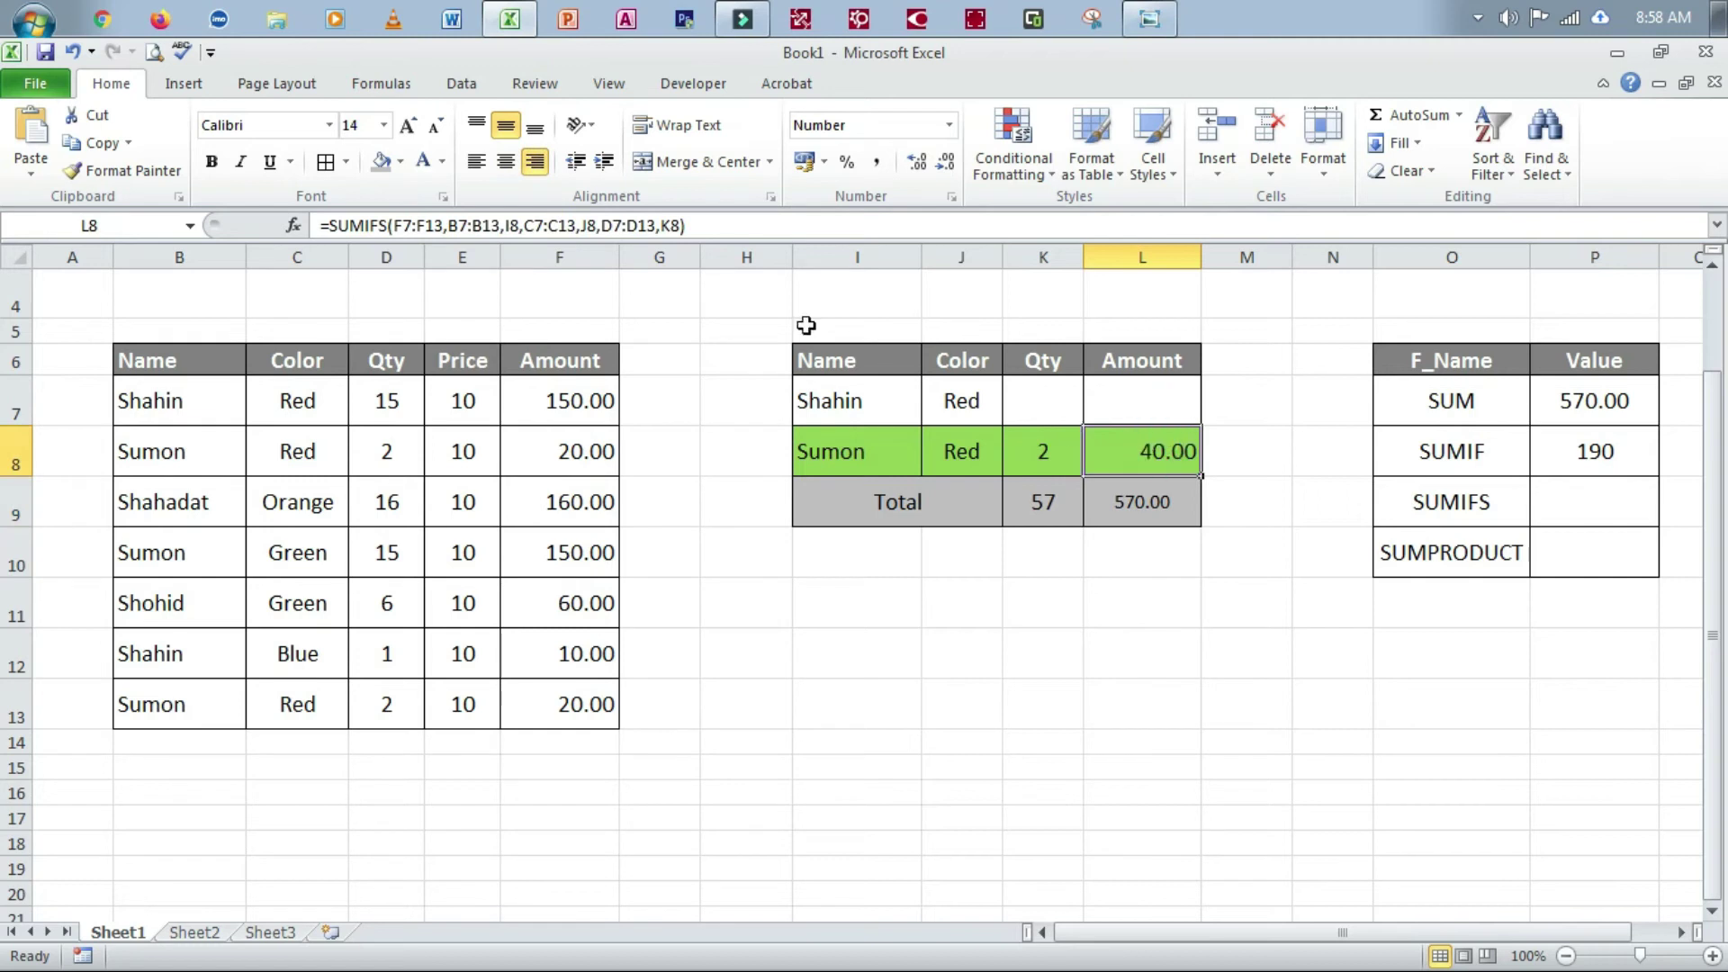
{"action": "left_click", "coordinate": [704, 226]}
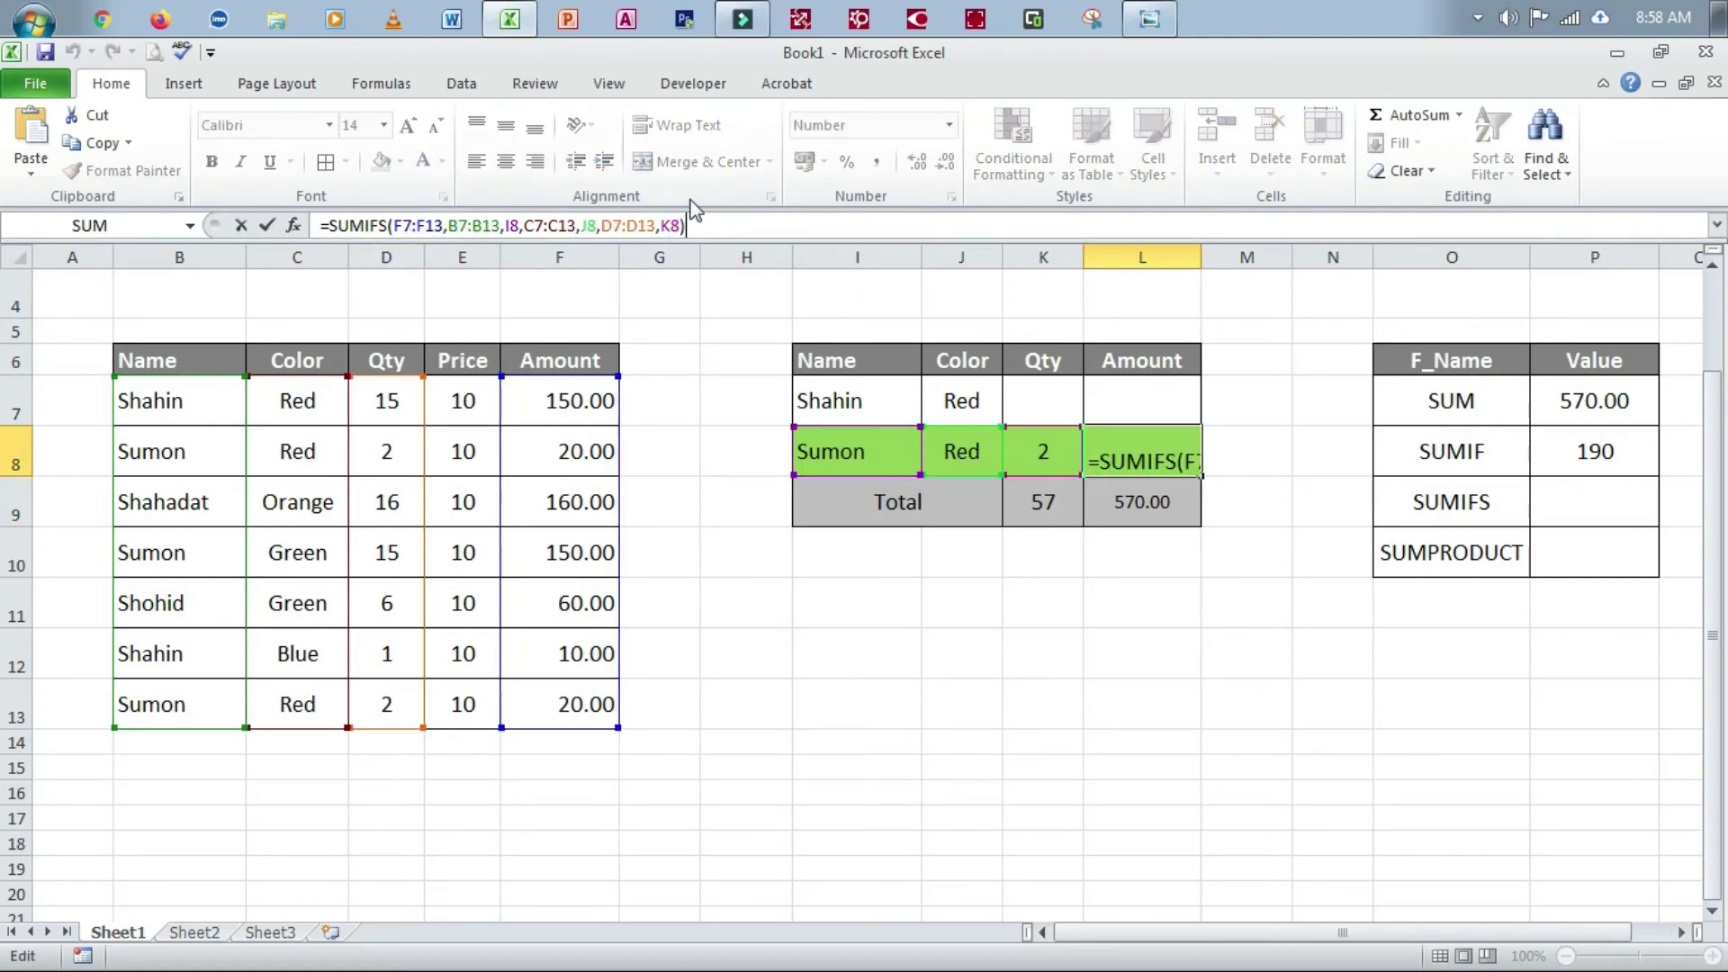
{"action": "left_click_drag", "start_coordinate": [697, 223], "coordinate": [322, 221]}
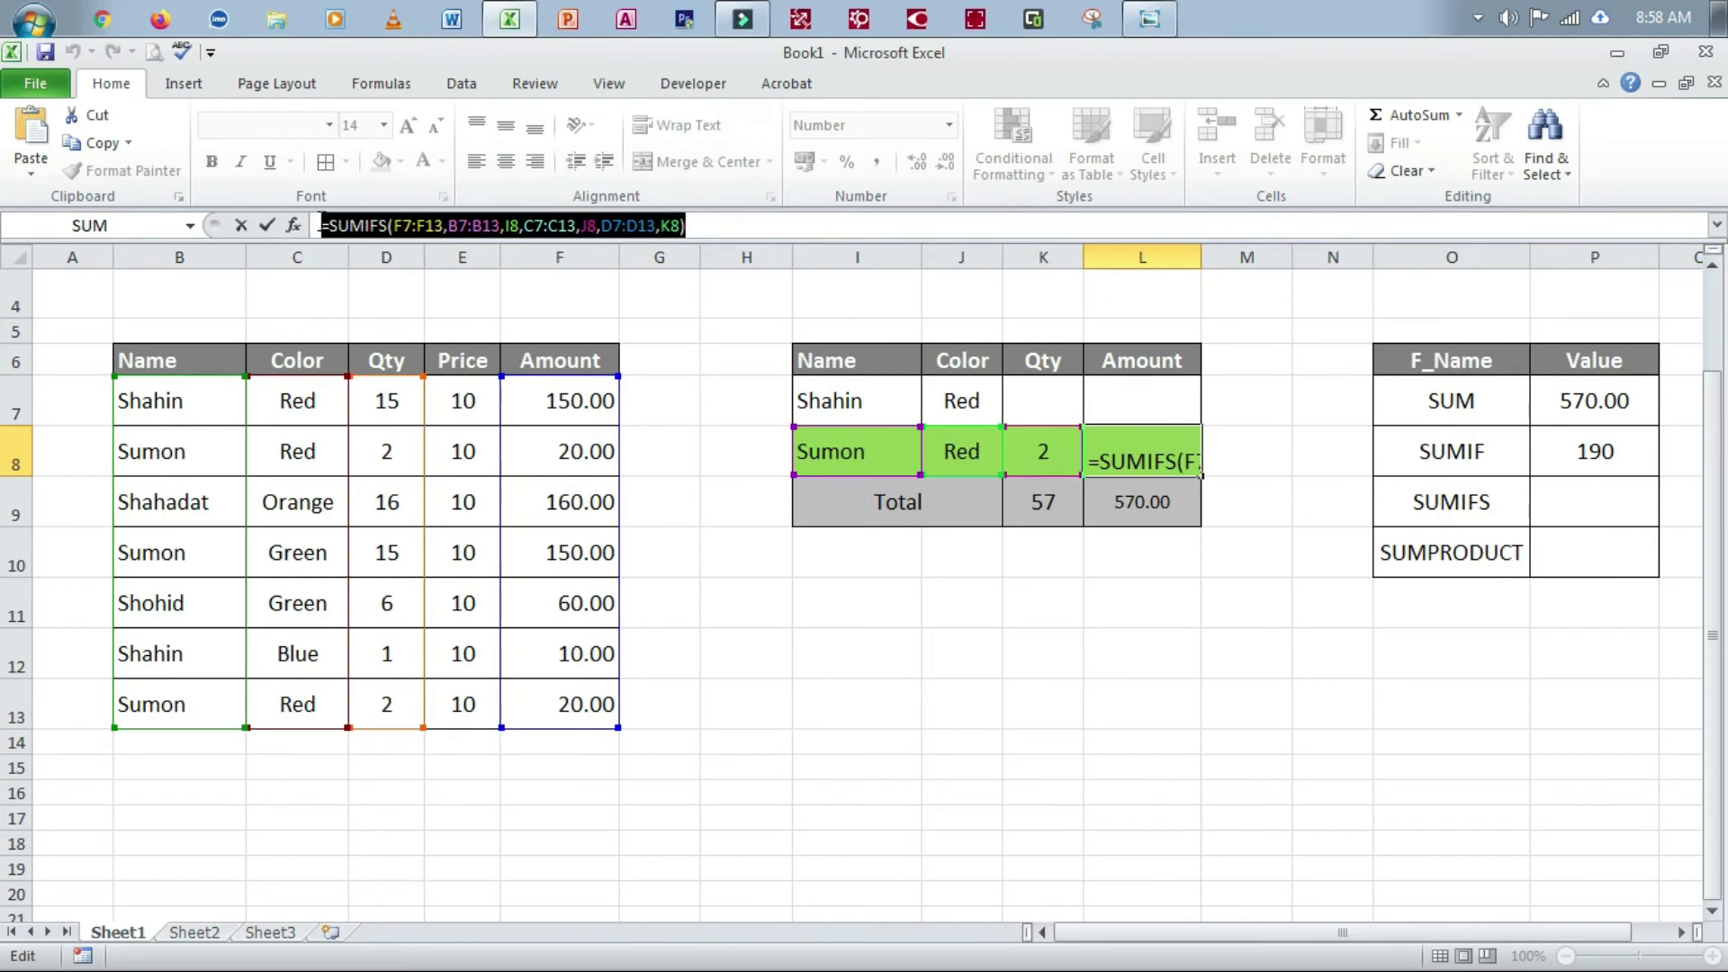
{"action": "right_click", "coordinate": [322, 225]}
{"action": "left_click", "coordinate": [401, 263]}
{"action": "left_click", "coordinate": [792, 221]}
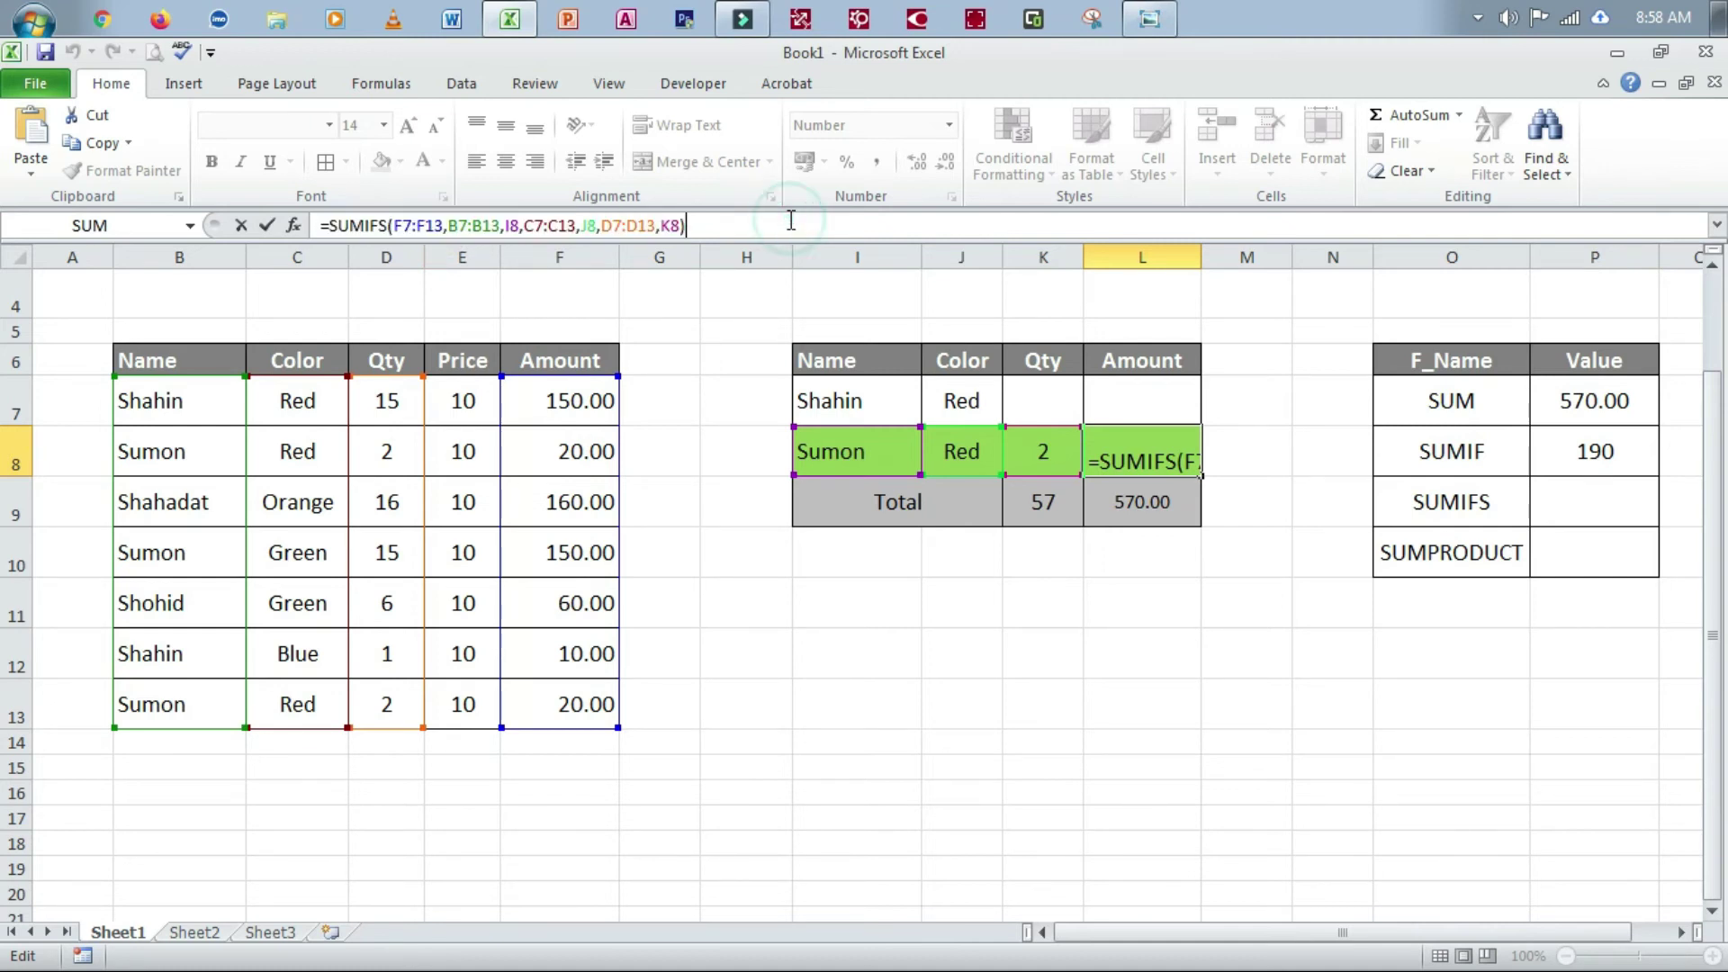
{"action": "left_click", "coordinate": [729, 321]}
Step: Paste the copied SUMIFS formula into P9 so the SUMIFS Value shows 40
{"action": "left_click", "coordinate": [1570, 517]}
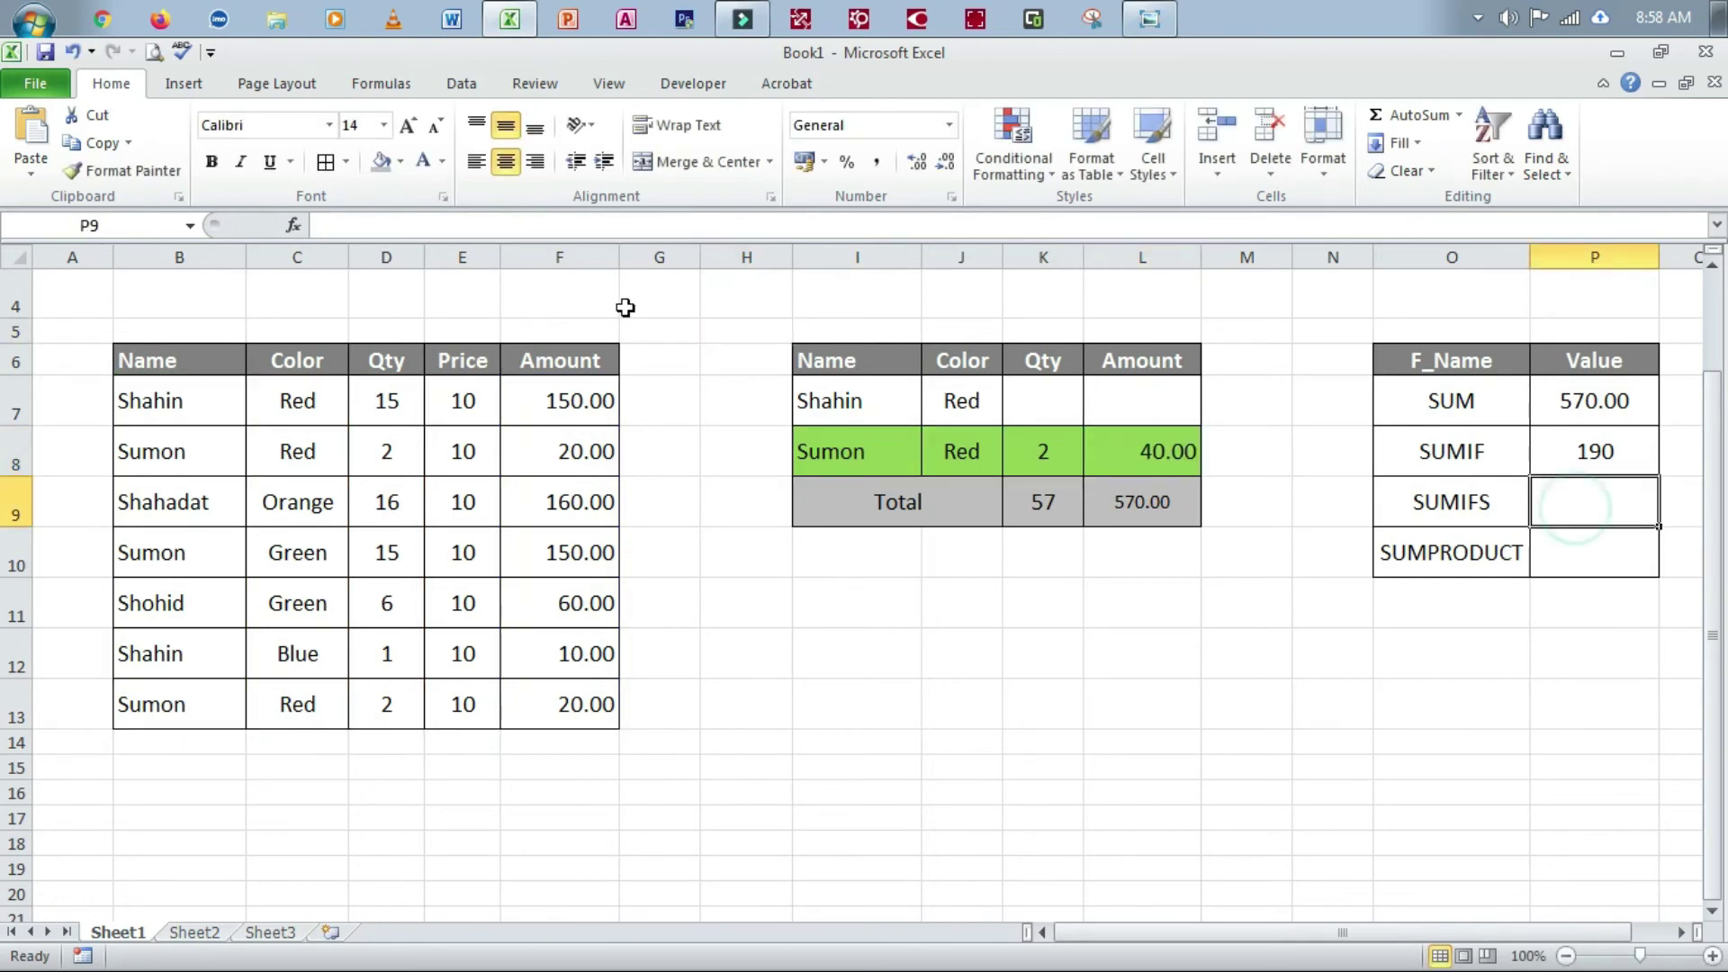
{"action": "left_click", "coordinate": [350, 231]}
{"action": "right_click", "coordinate": [350, 230]}
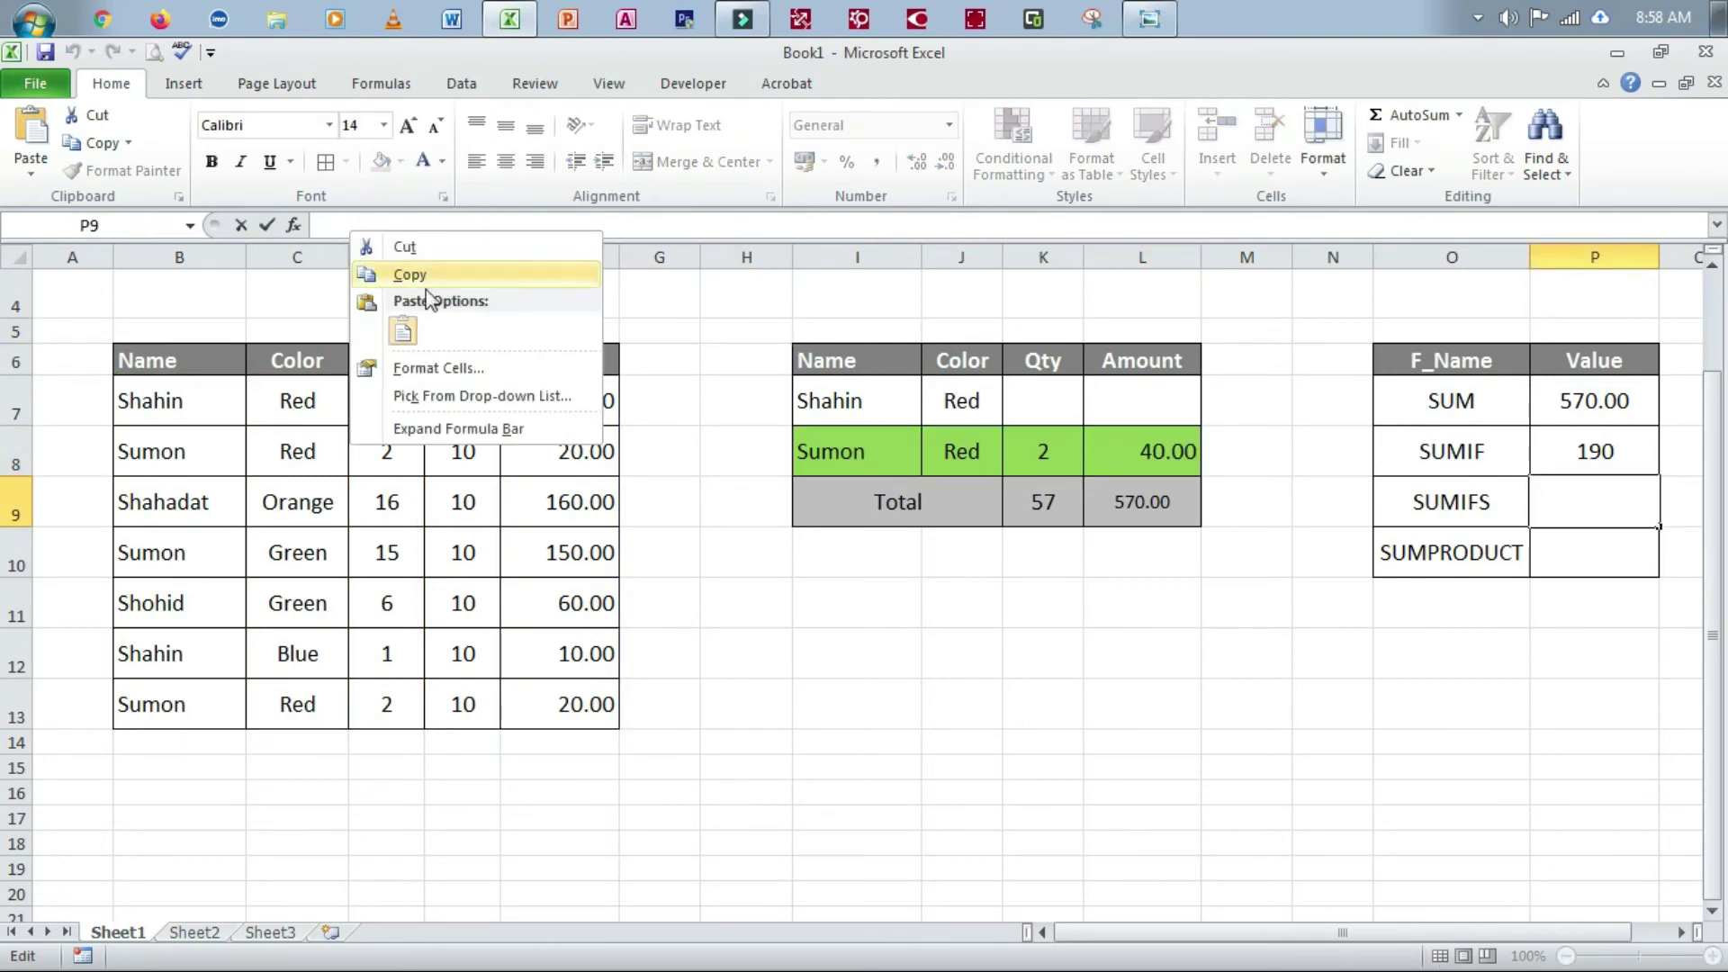
{"action": "left_click", "coordinate": [397, 332]}
{"action": "left_click", "coordinate": [1471, 632]}
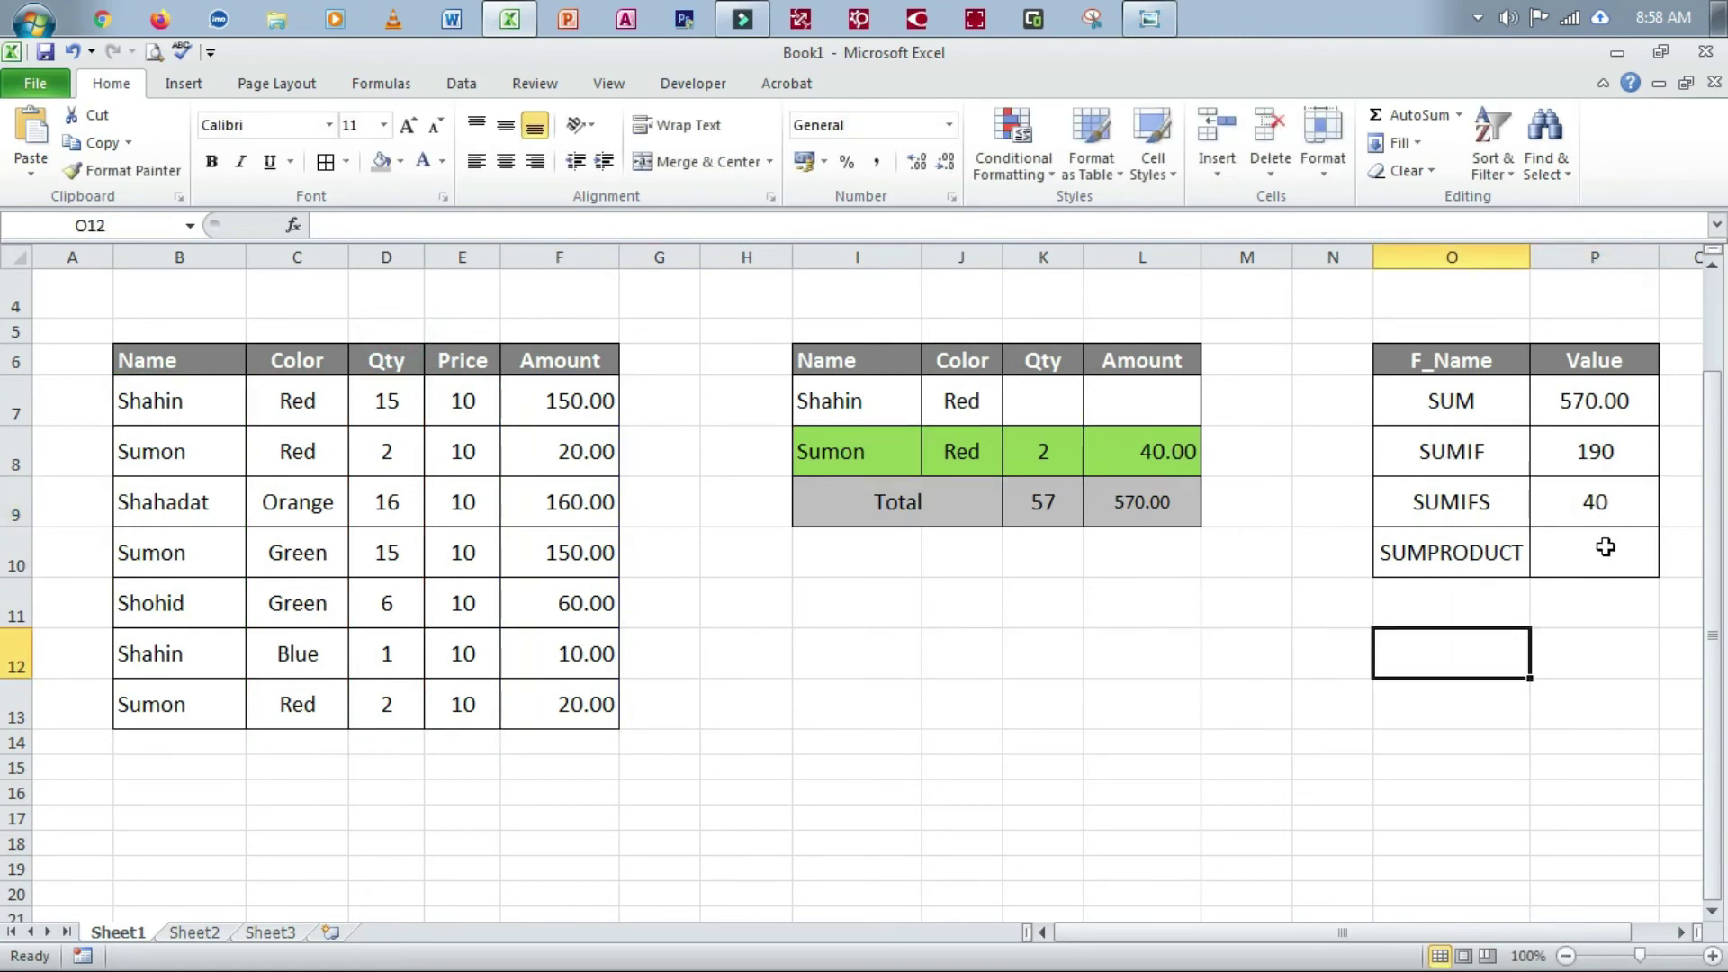
{"action": "left_click", "coordinate": [1601, 549]}
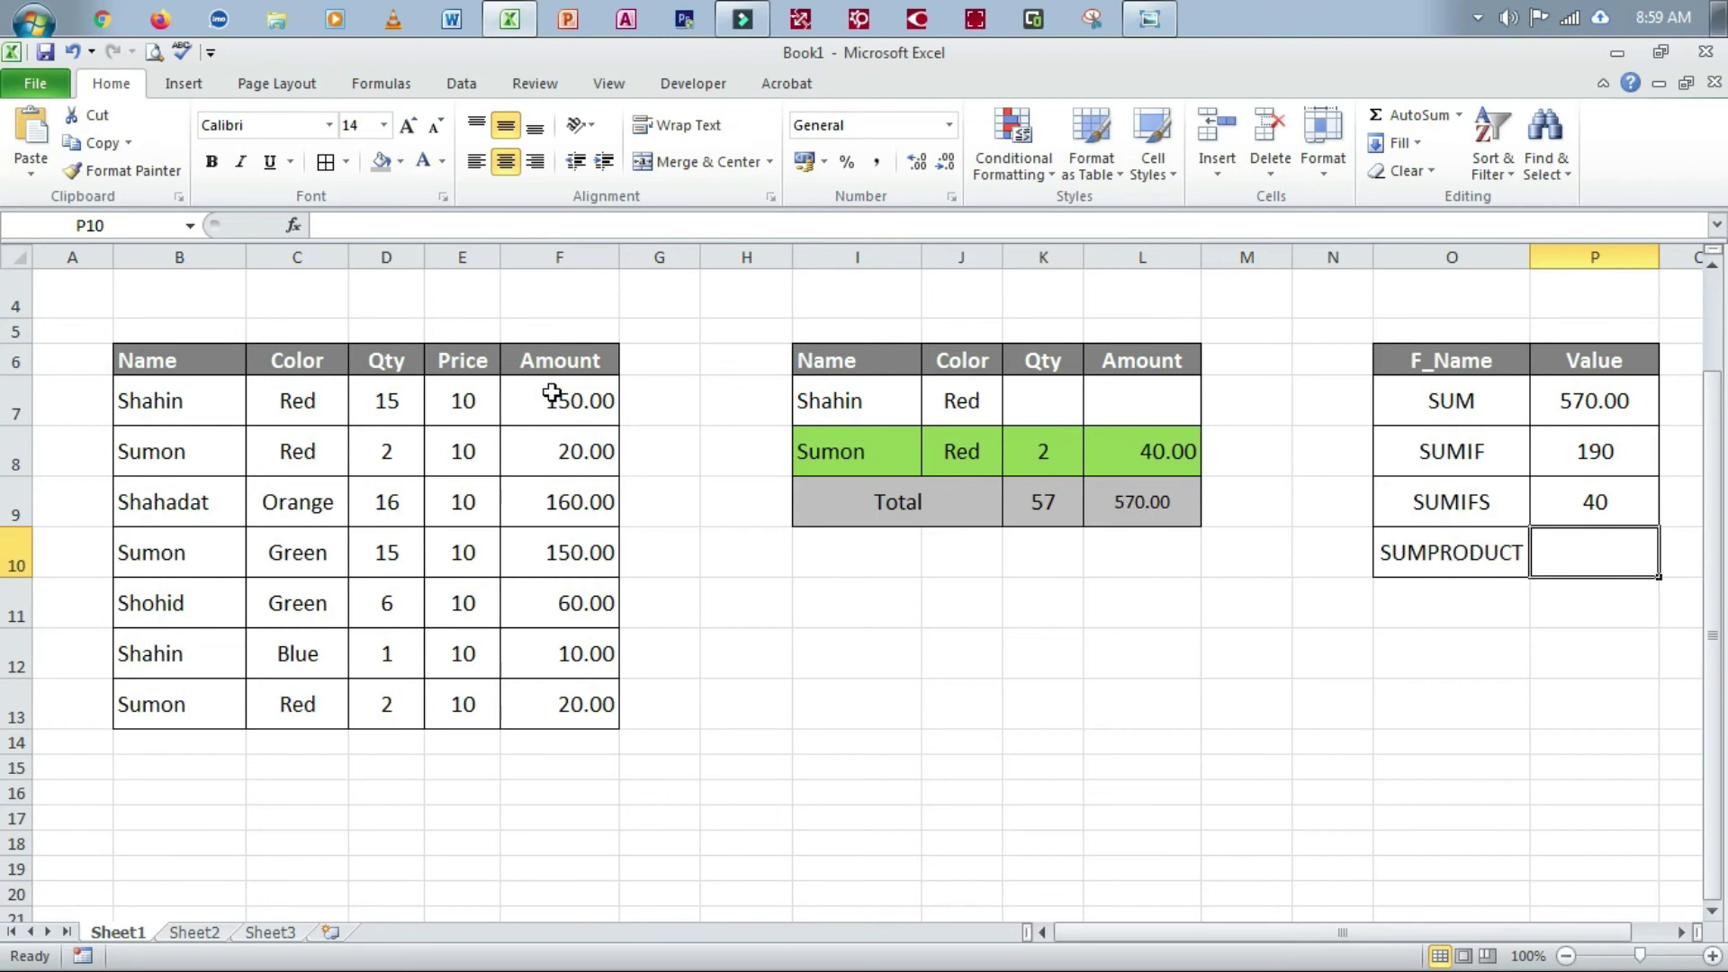
Step: Enter =SUMPRODUCT(D7:D13,E7:E13) in P10 to get 570
{"action": "left_click_drag", "start_coordinate": [552, 394], "coordinate": [558, 720]}
{"action": "left_click", "coordinate": [1620, 560]}
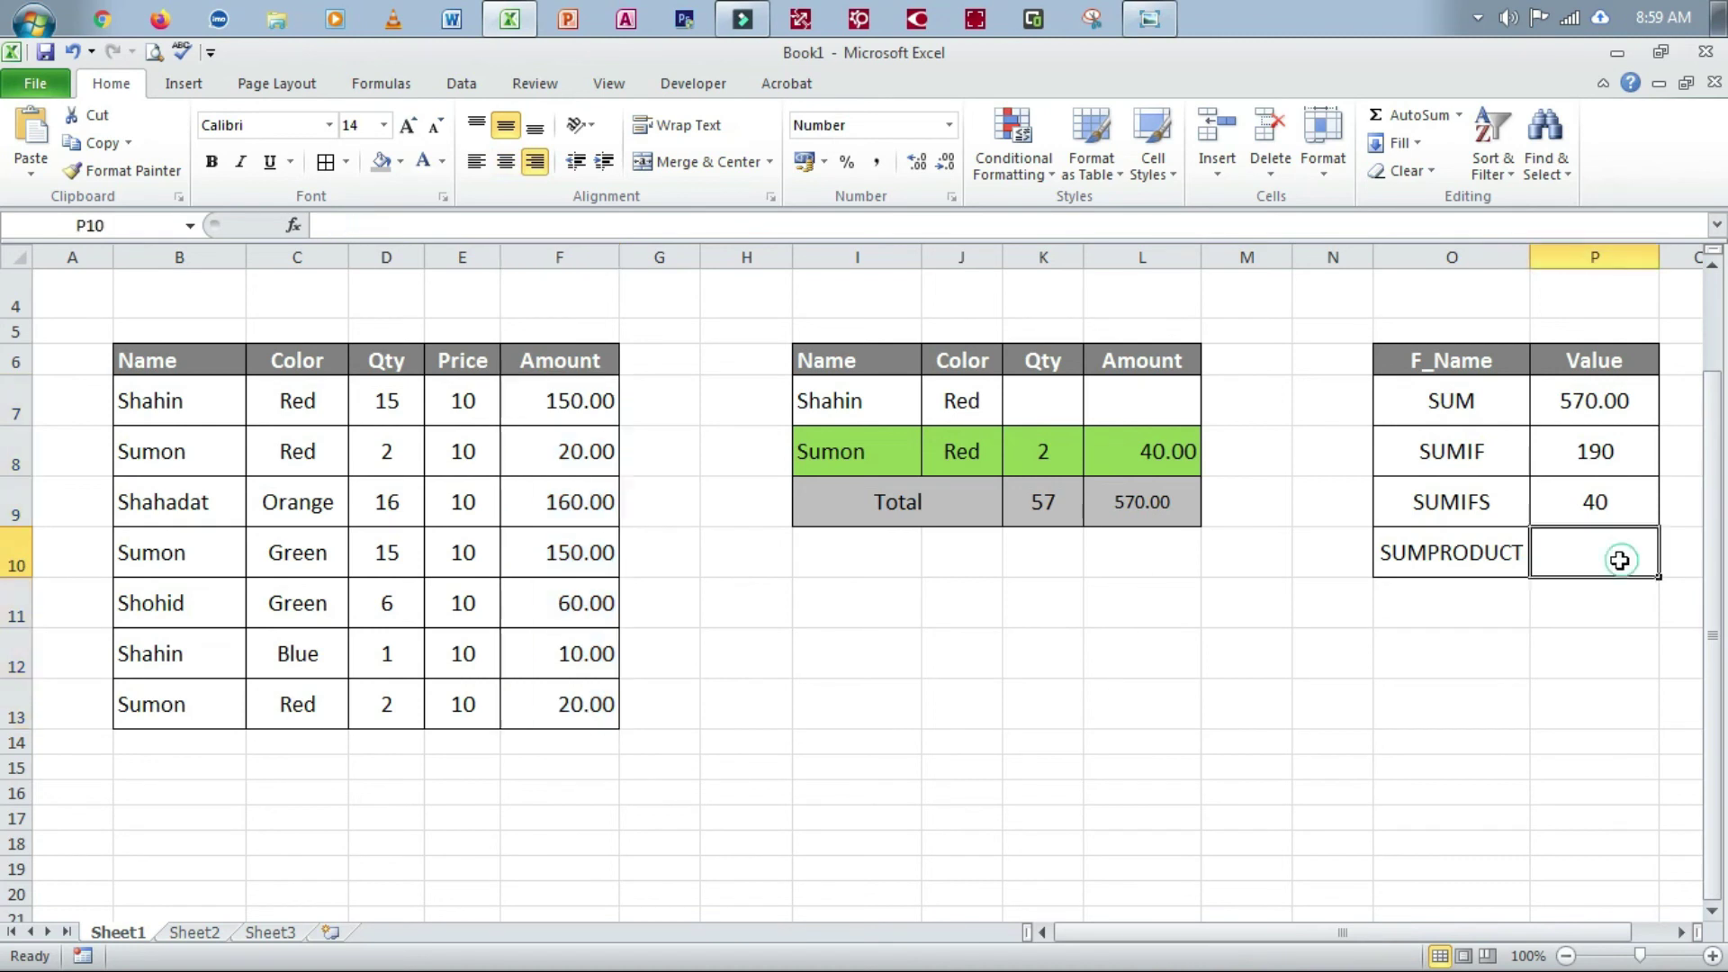
{"action": "type", "text": "="}
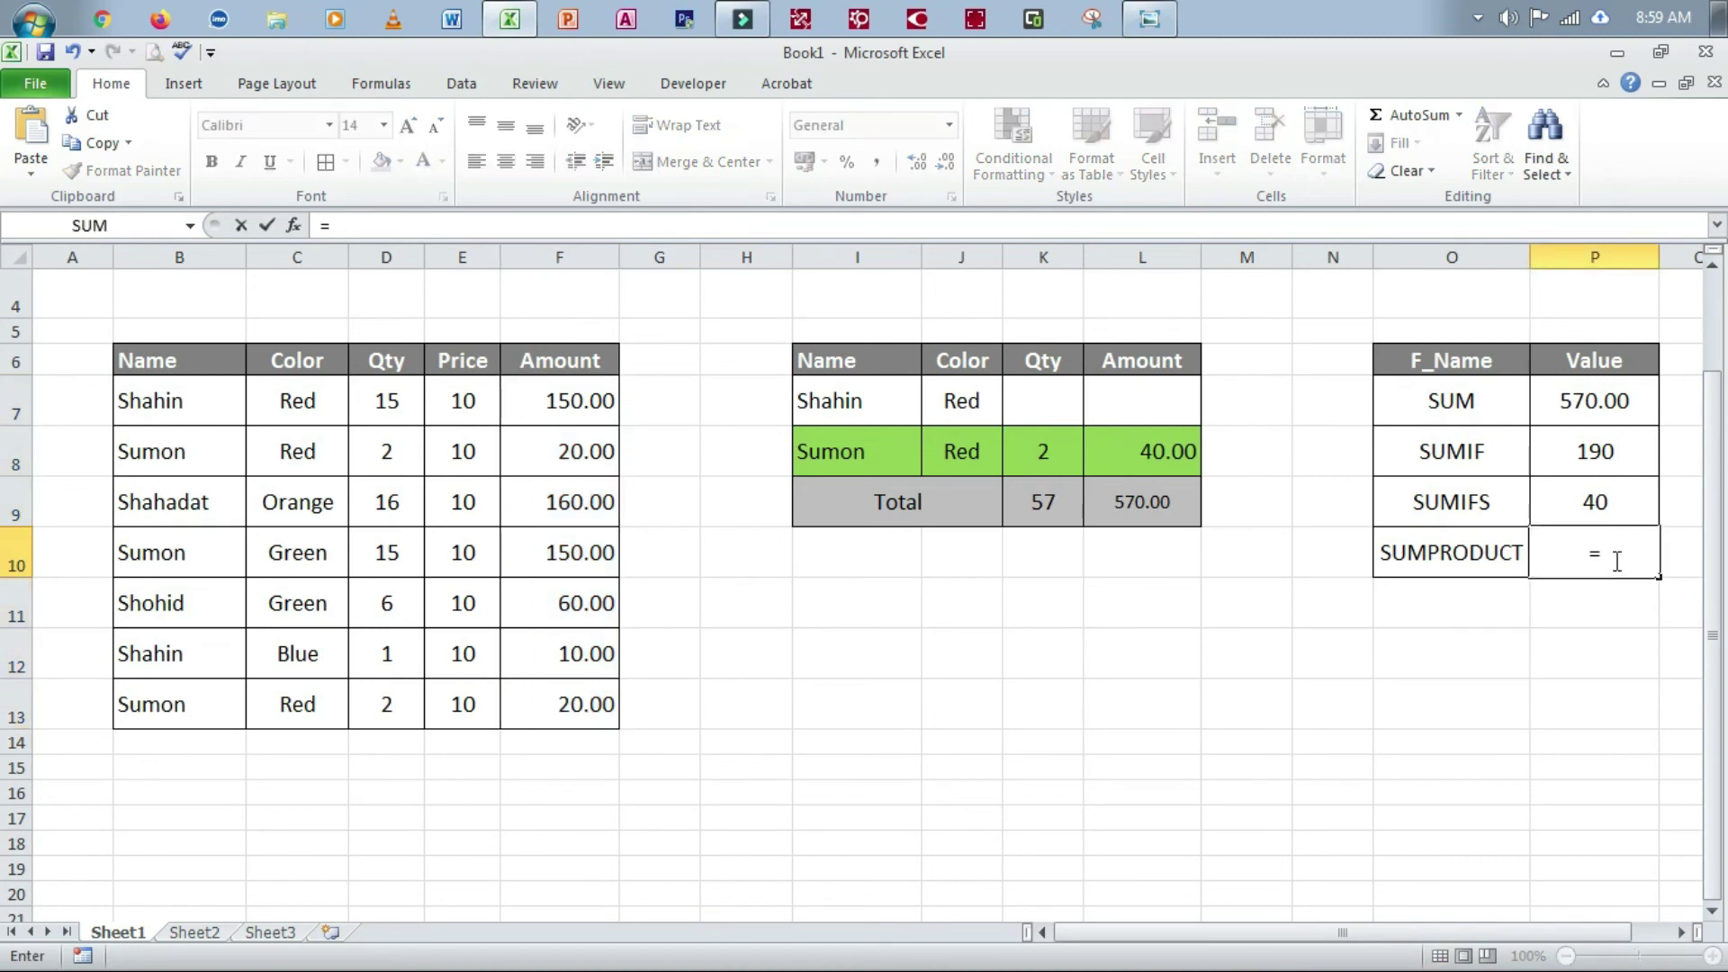
{"action": "type", "text": "sum"}
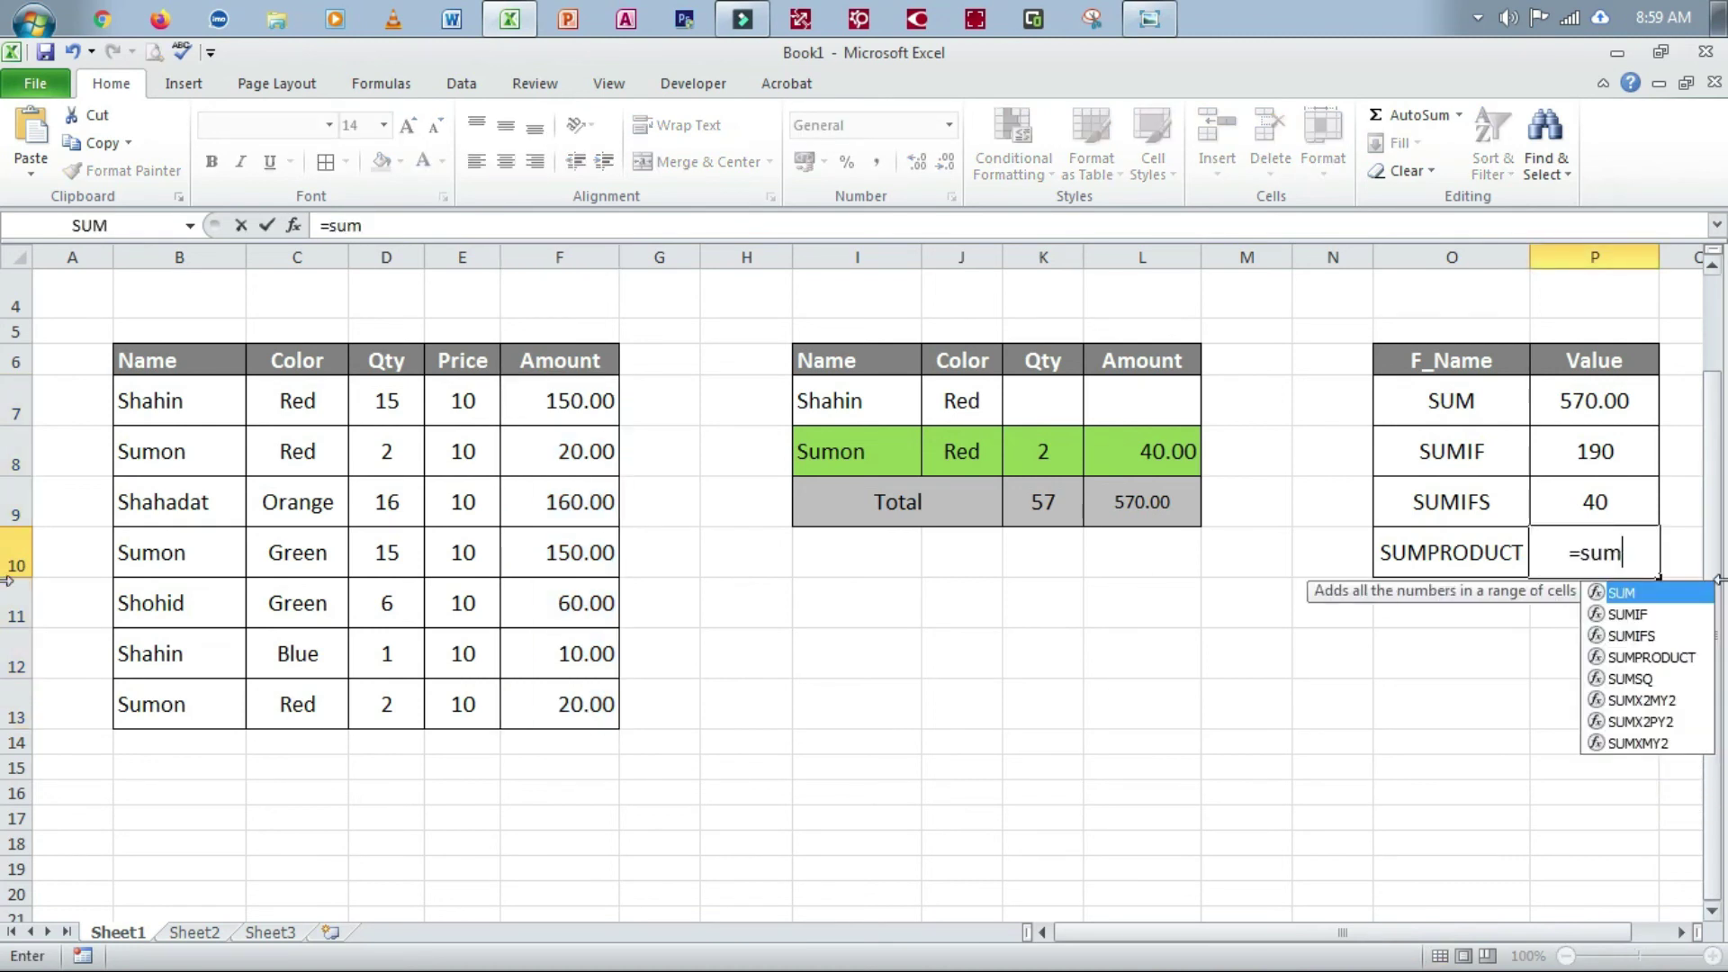
{"action": "left_click", "coordinate": [1643, 659]}
{"action": "double_click", "coordinate": [1643, 661]}
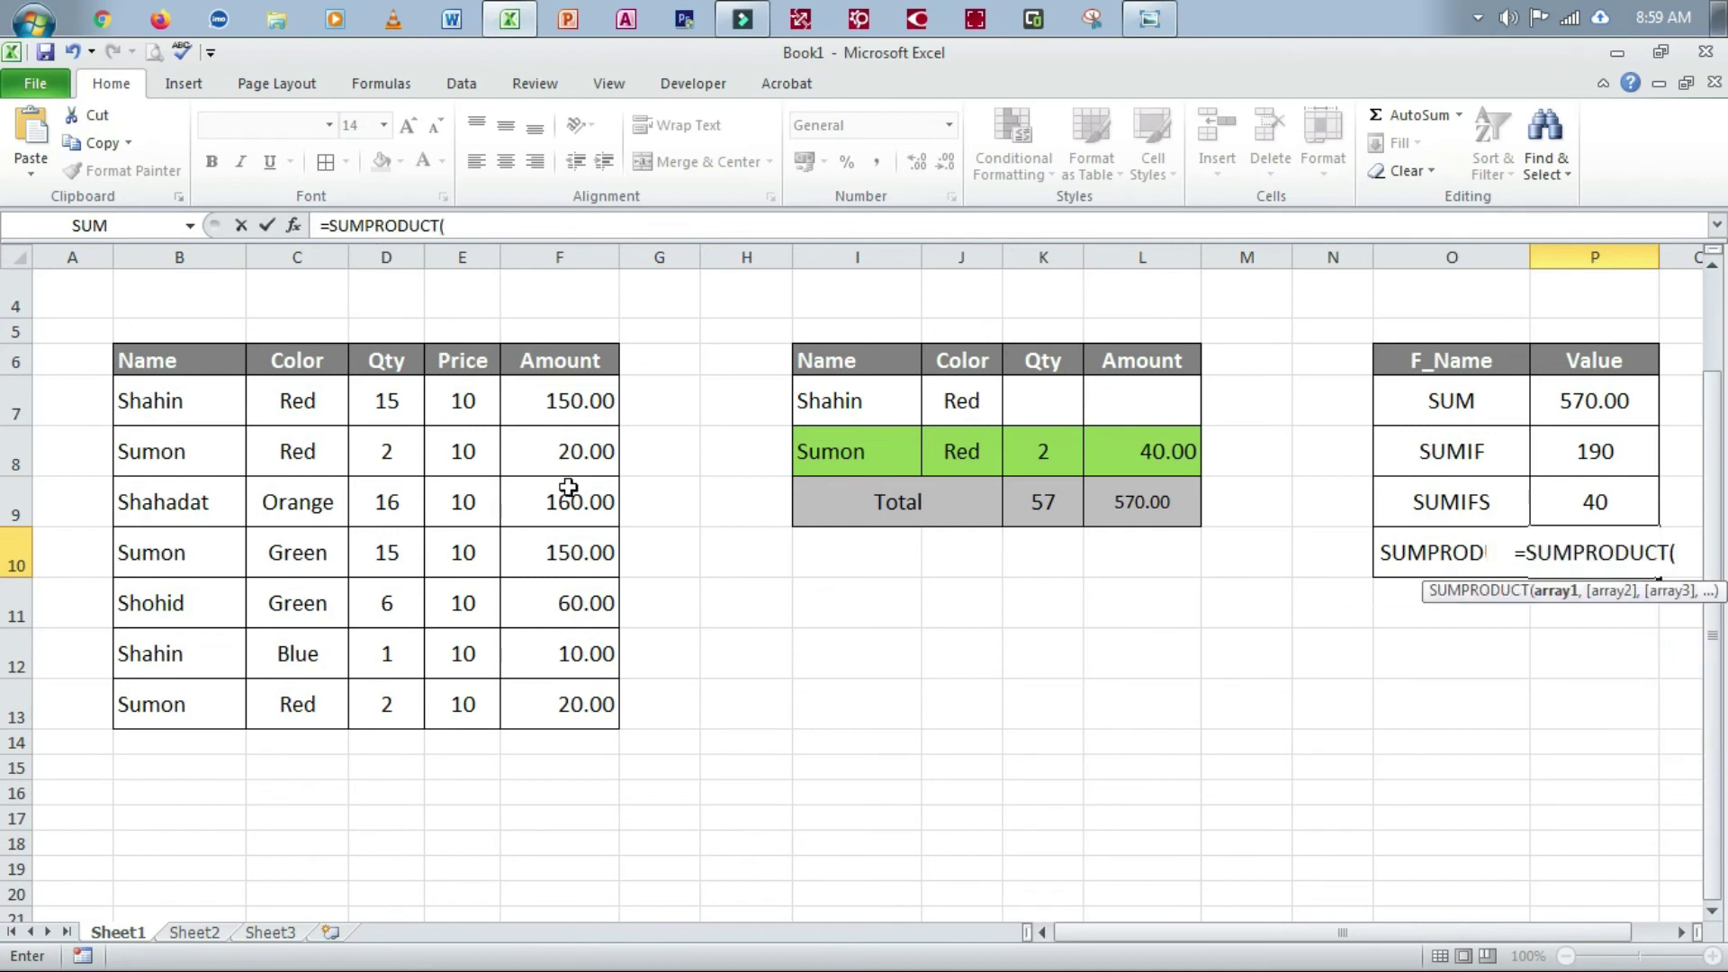
{"action": "left_click_drag", "start_coordinate": [385, 403], "coordinate": [394, 718]}
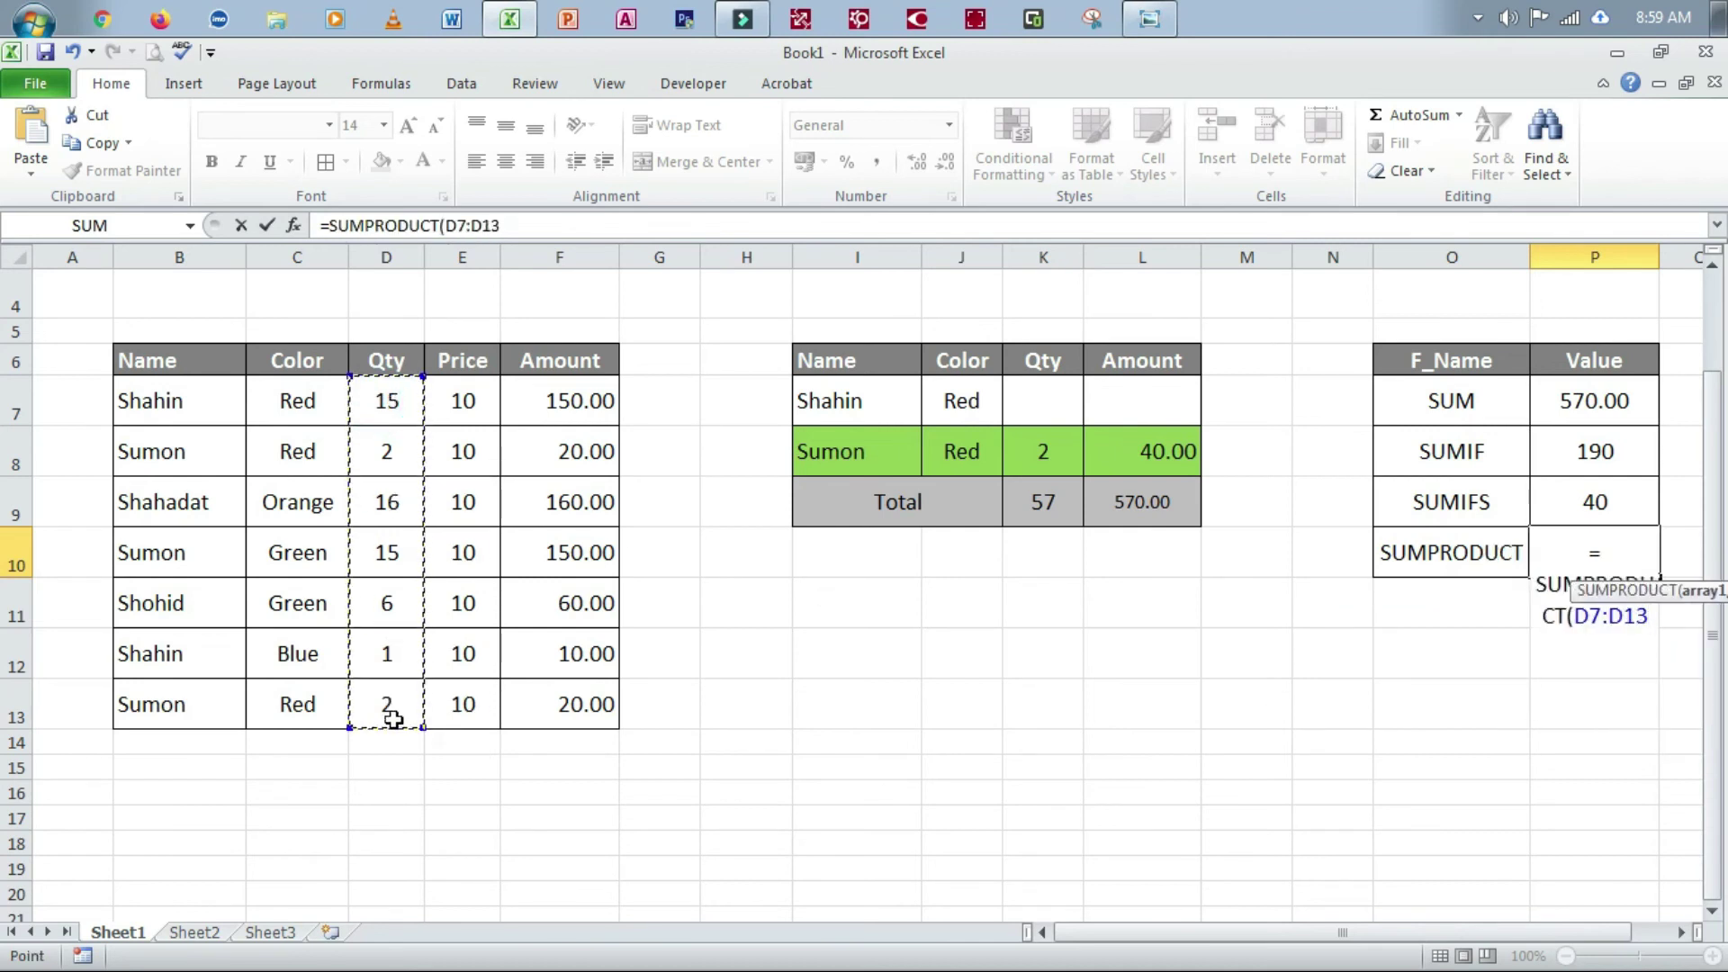
{"action": "type", "text": ","}
{"action": "left_click_drag", "start_coordinate": [463, 401], "coordinate": [463, 706]}
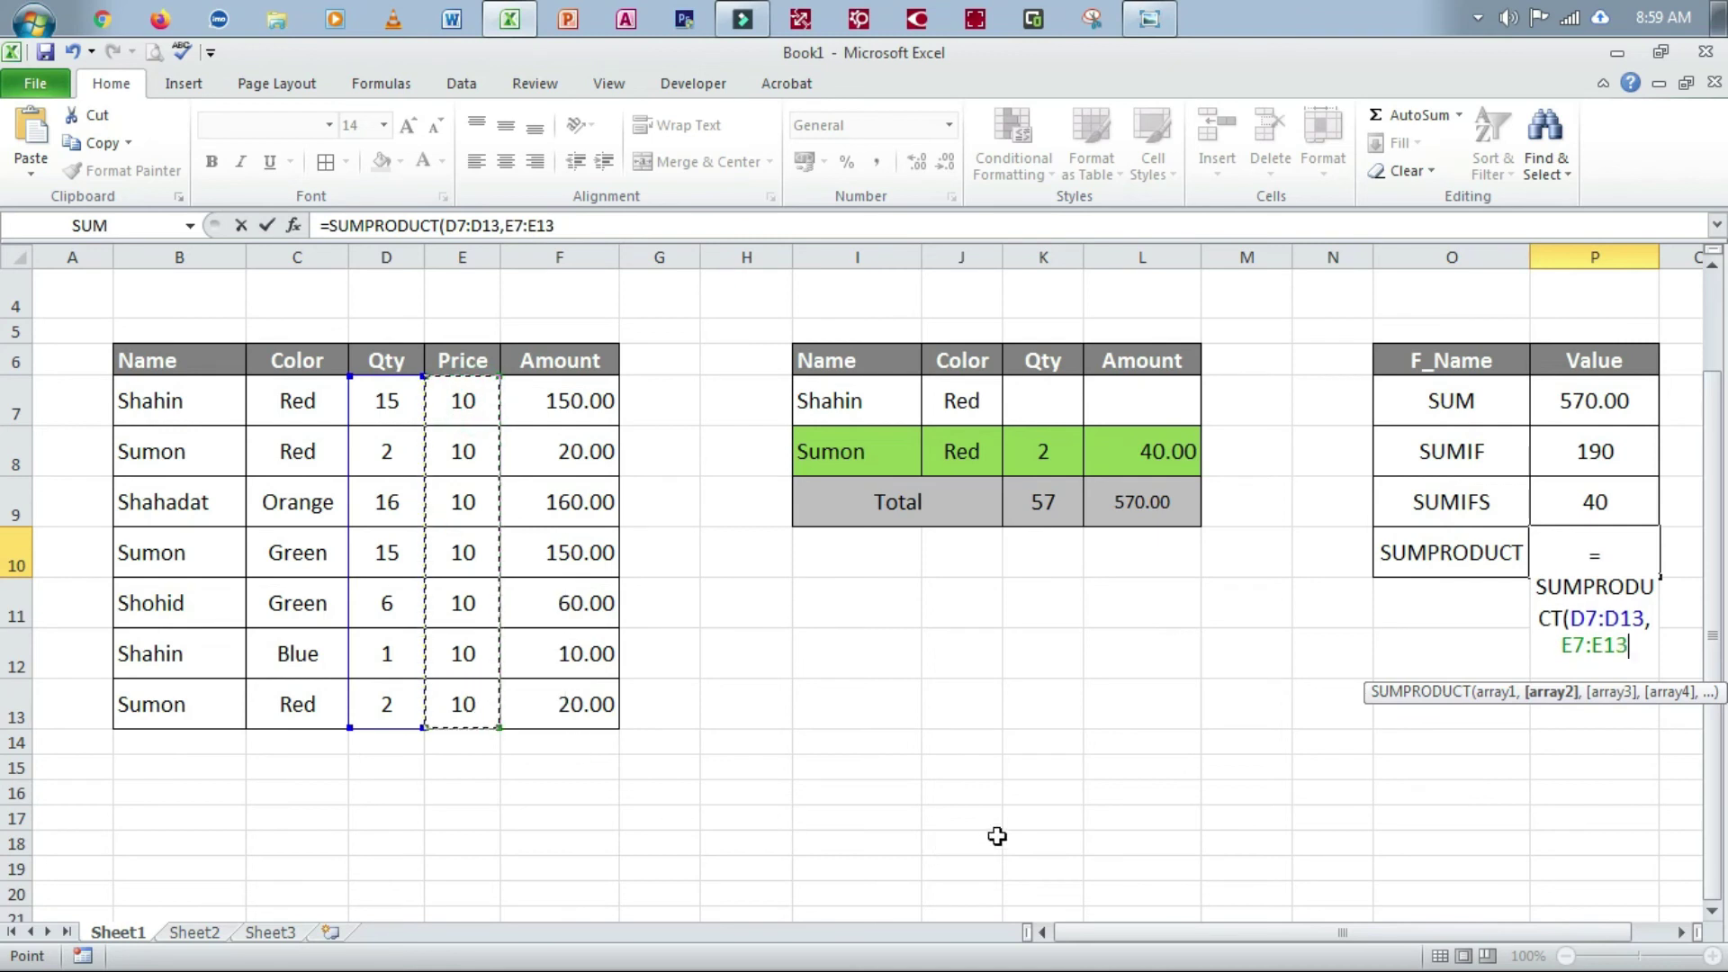
{"action": "type", "text": ")"}
{"action": "key", "text": "Return"}
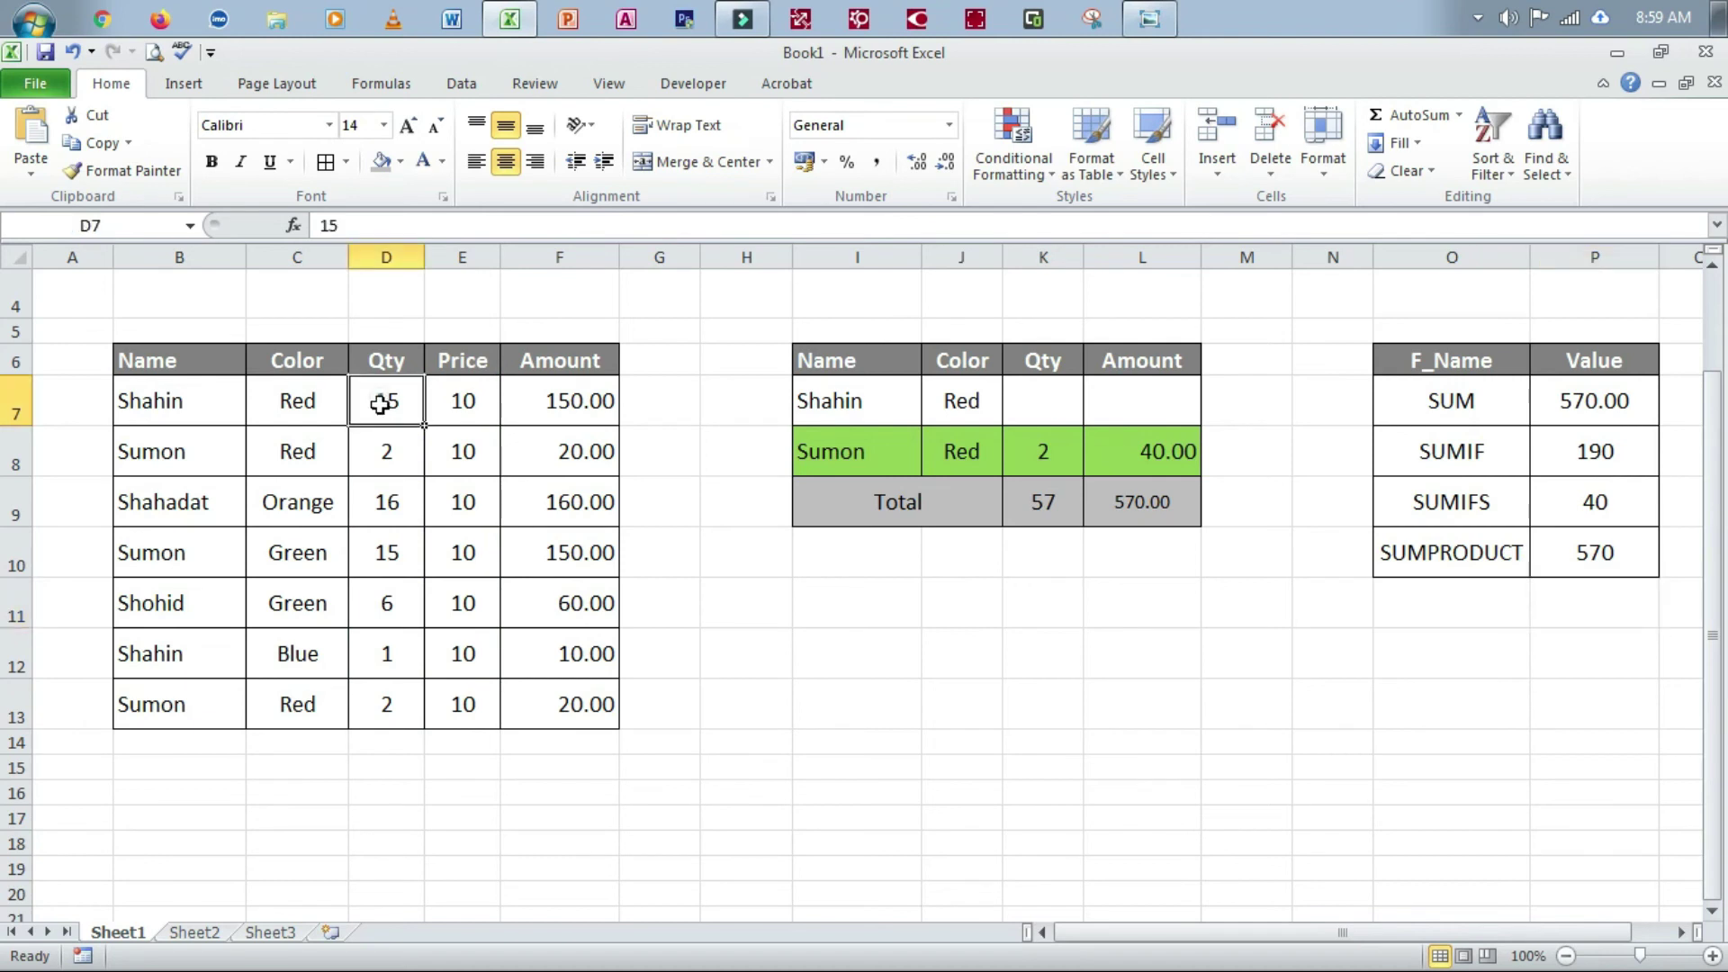
Step: Select the Qty, Price and Amount ranges to verify the 570 total
{"action": "left_click_drag", "start_coordinate": [387, 400], "coordinate": [387, 654]}
{"action": "left_click", "coordinate": [435, 387]}
{"action": "mouse_move", "coordinate": [387, 401]}
{"action": "left_mouse_down"}
{"action": "mouse_move", "coordinate": [401, 663]}
{"action": "mouse_move", "coordinate": [387, 704]}
{"action": "left_mouse_up"}
{"action": "left_click_drag", "start_coordinate": [463, 400], "coordinate": [462, 703]}
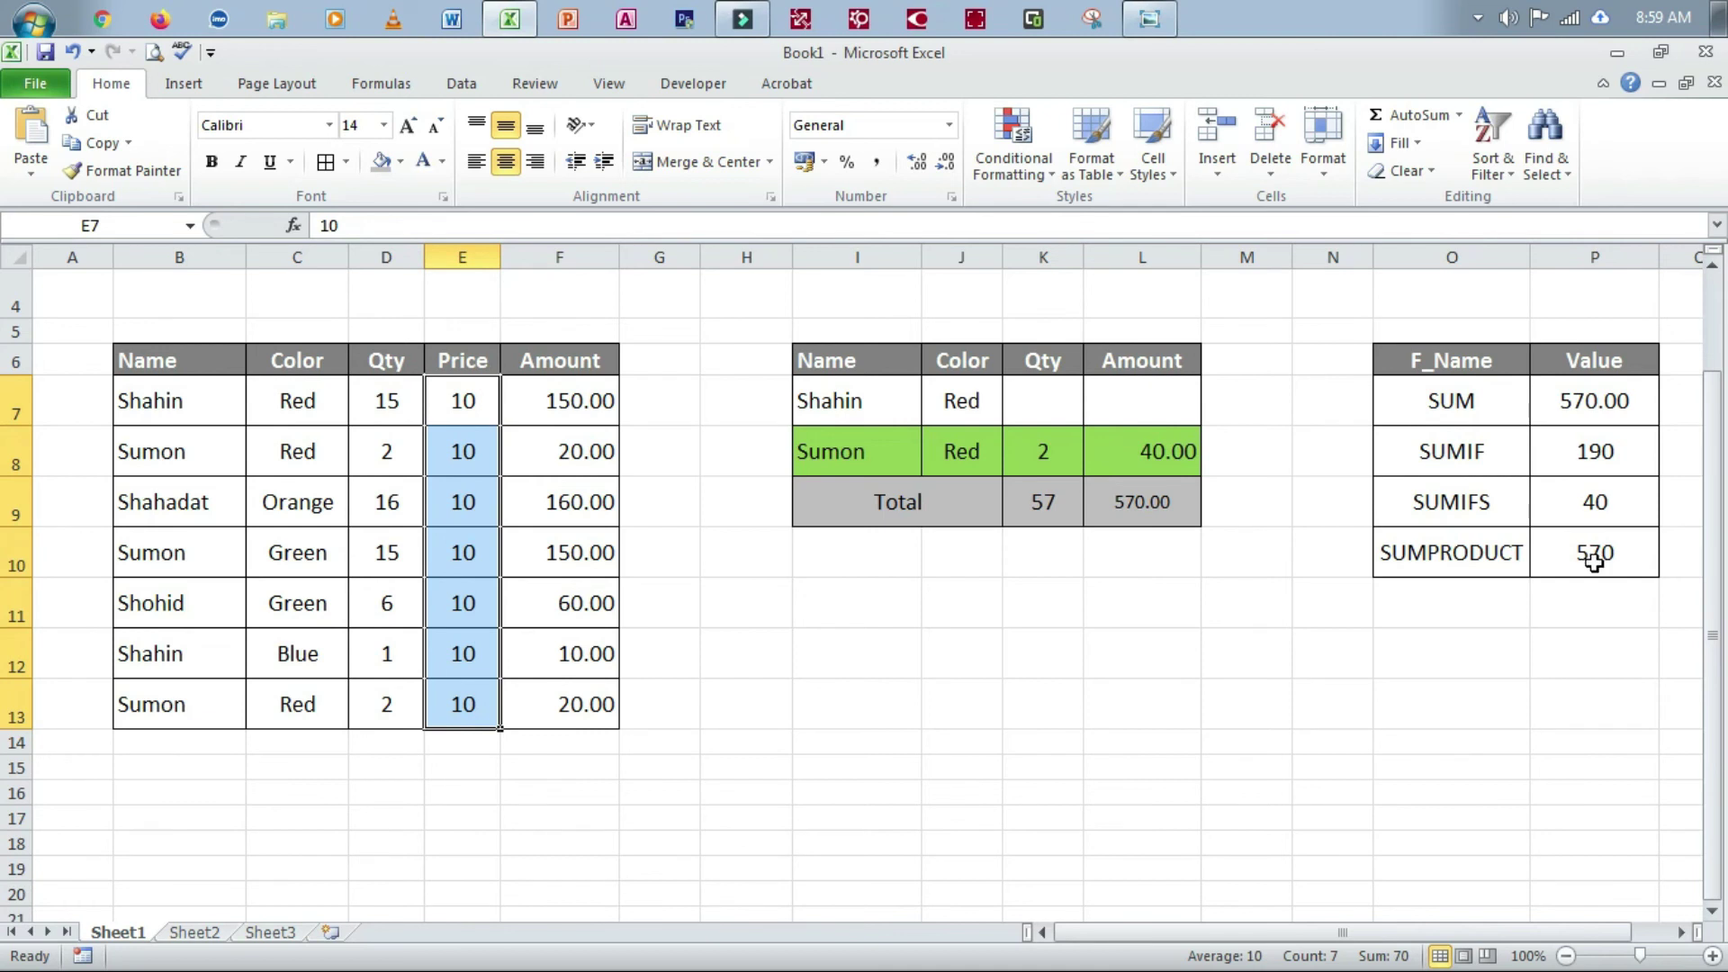
{"action": "left_click", "coordinate": [378, 410]}
{"action": "left_click", "coordinate": [457, 406]}
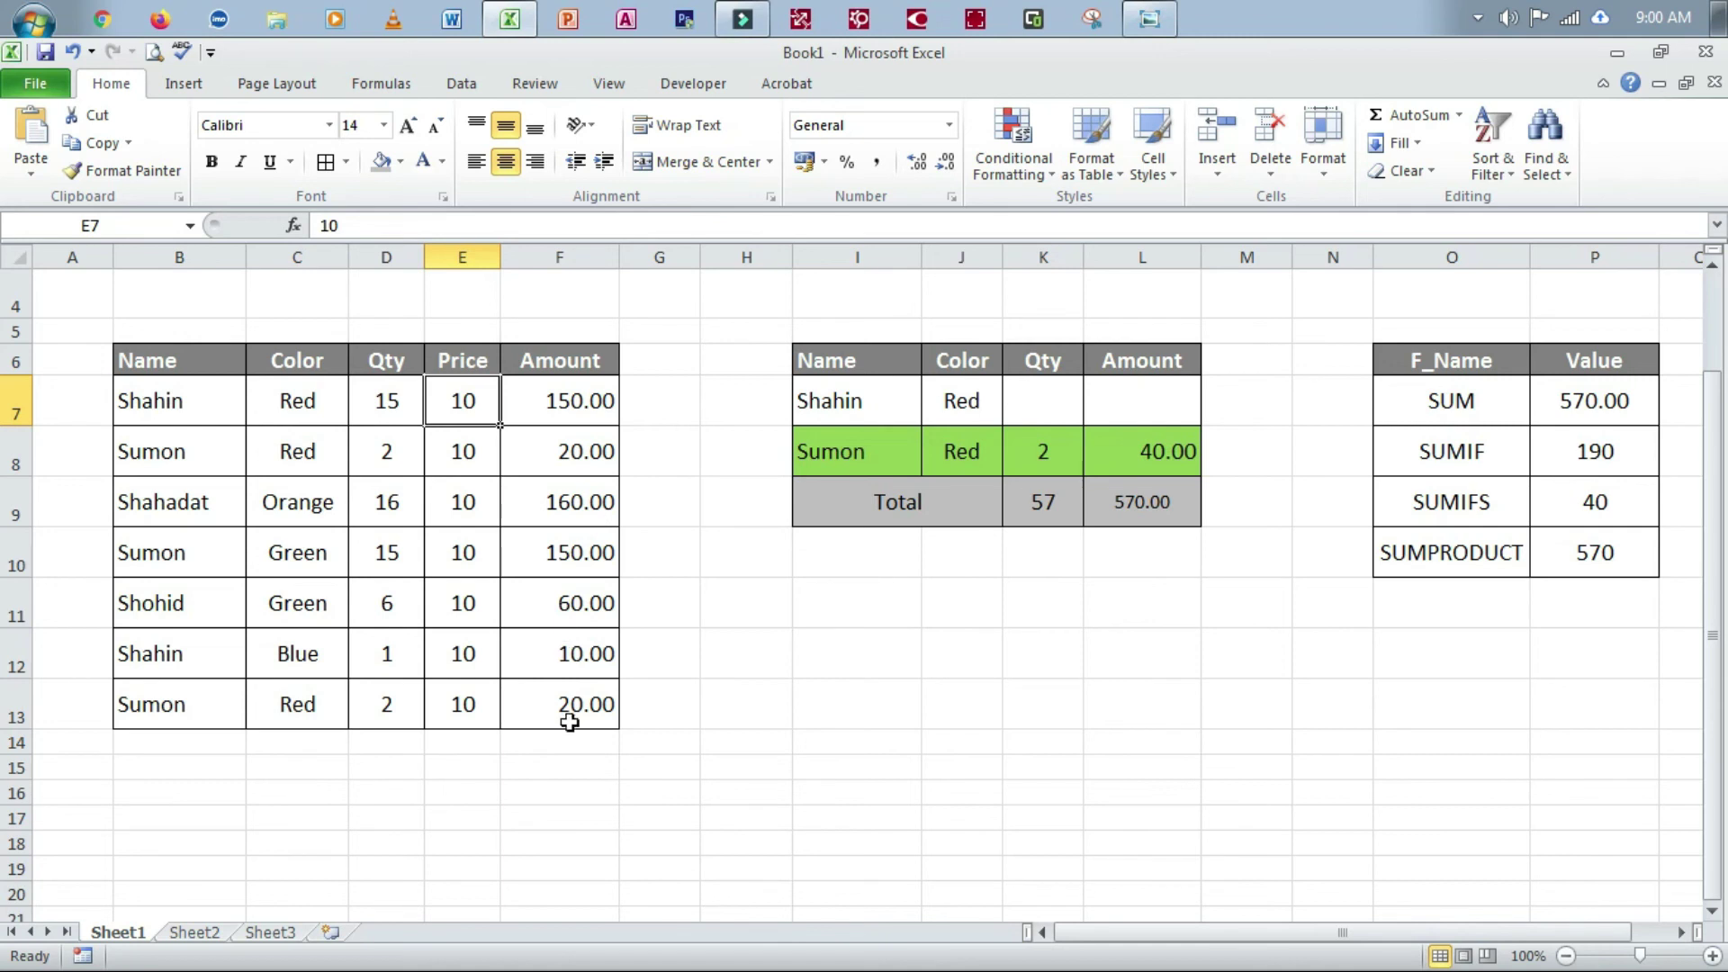
{"action": "left_click_drag", "start_coordinate": [594, 397], "coordinate": [589, 711]}
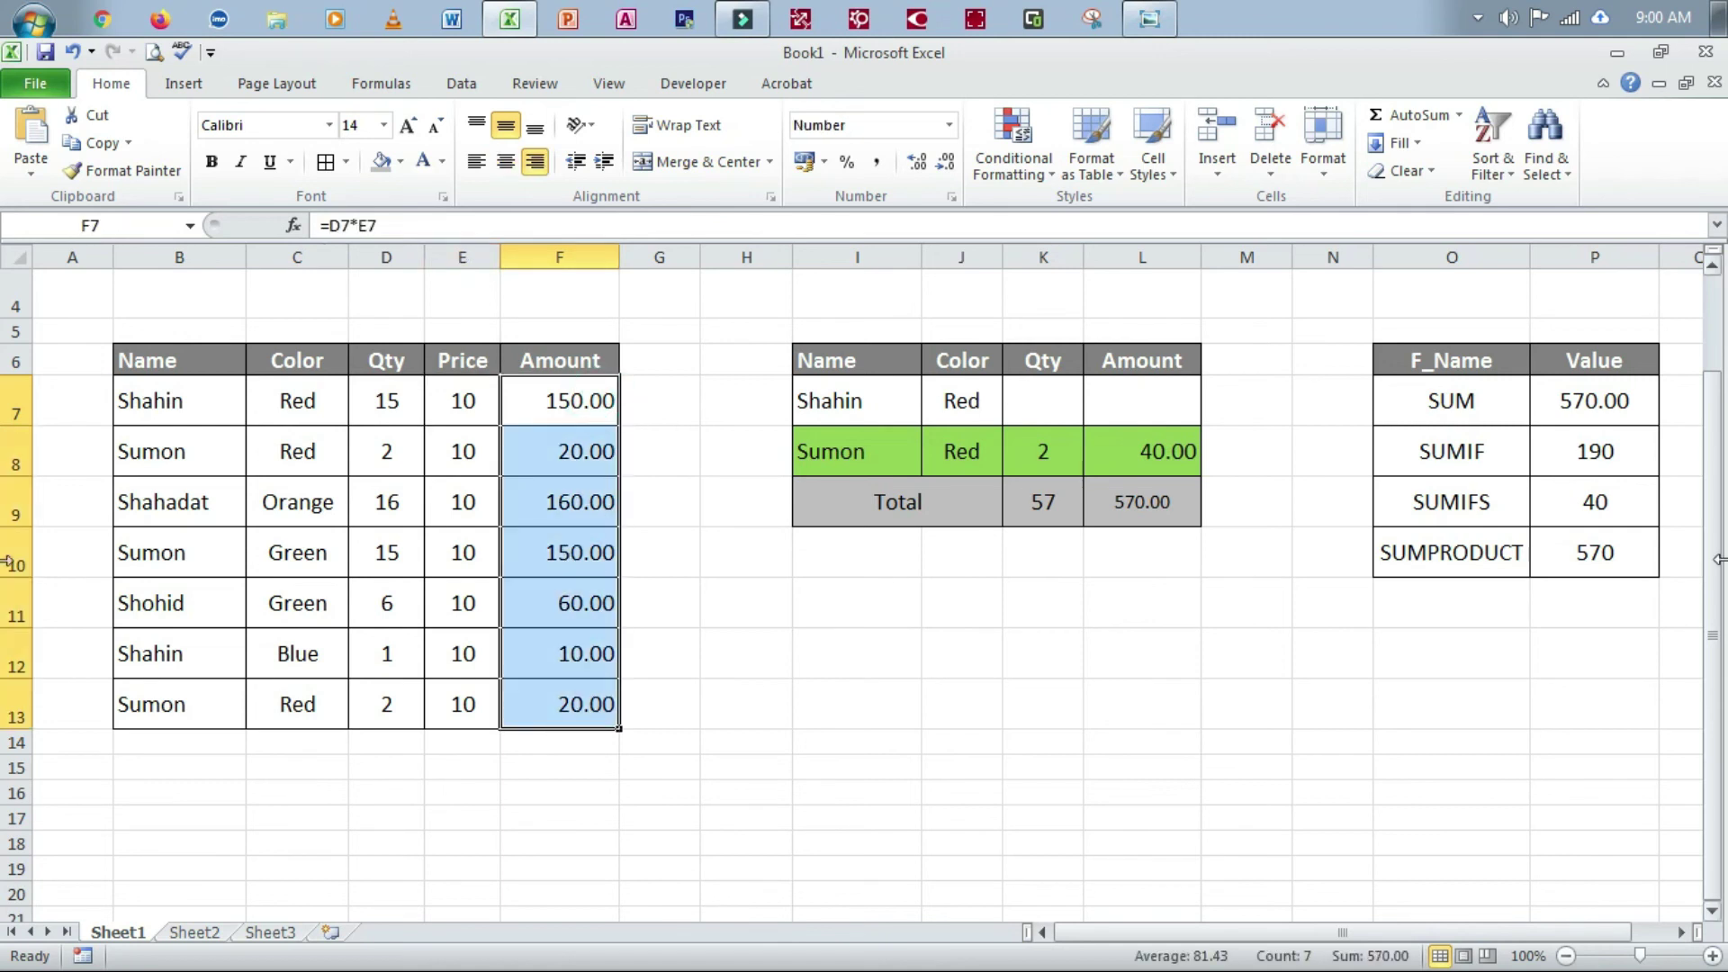
{"action": "left_click", "coordinate": [1629, 558]}
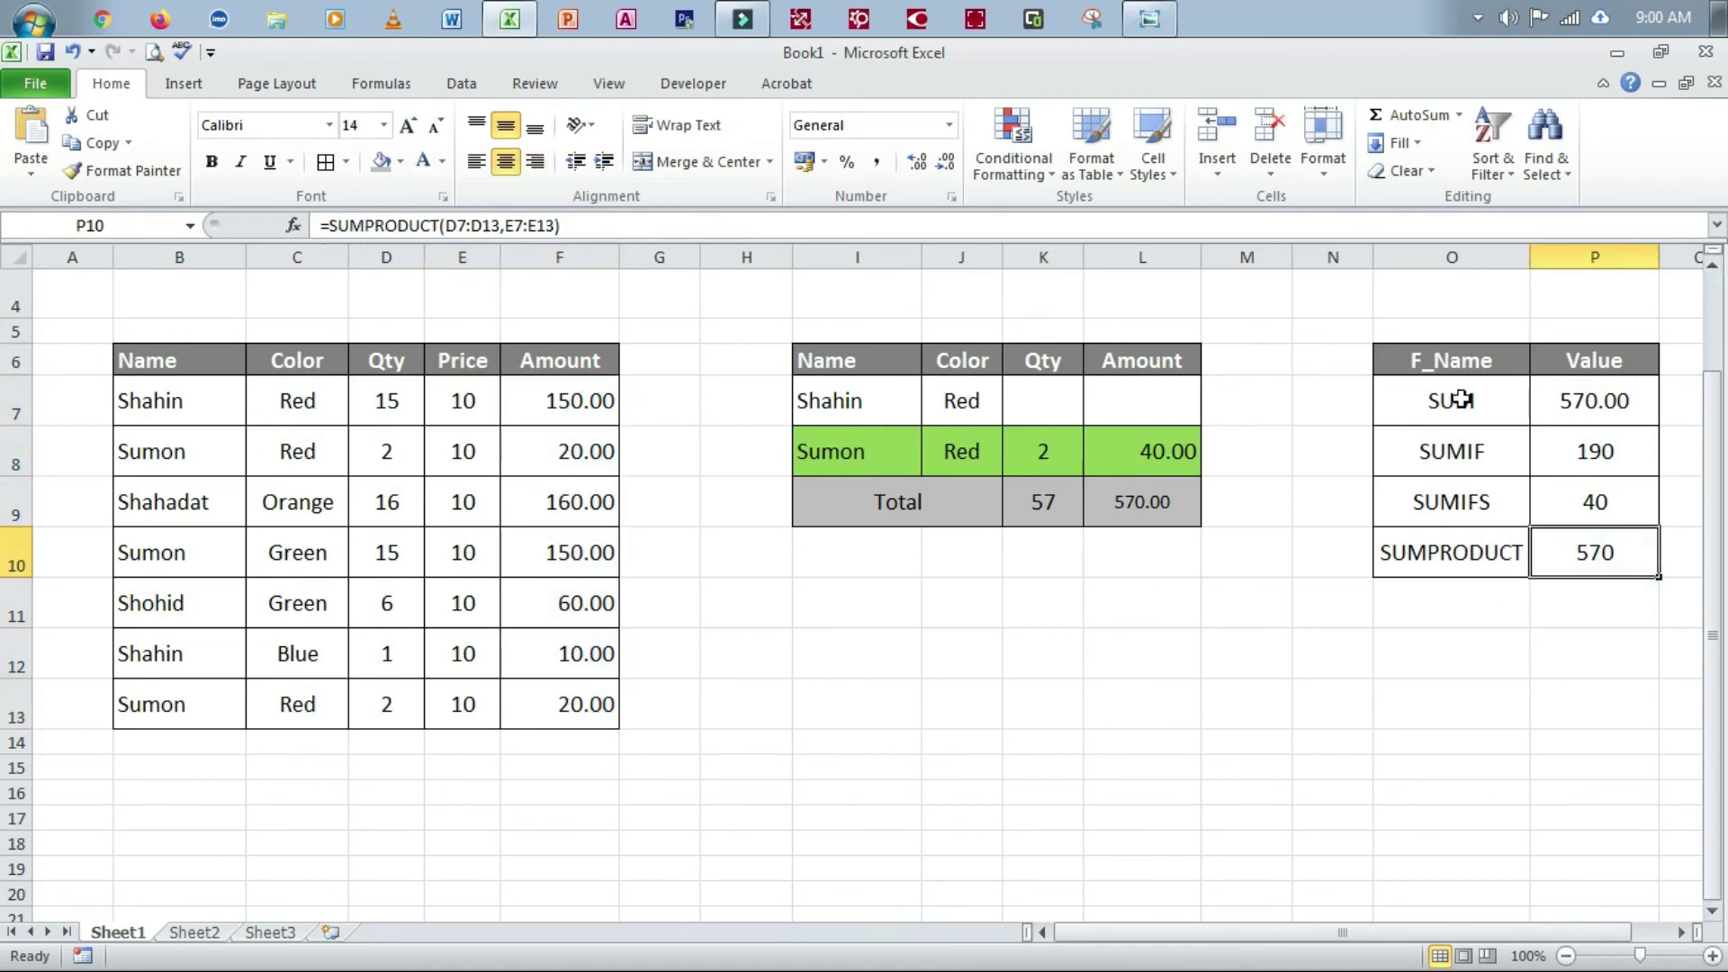
{"action": "left_click_drag", "start_coordinate": [594, 401], "coordinate": [596, 702]}
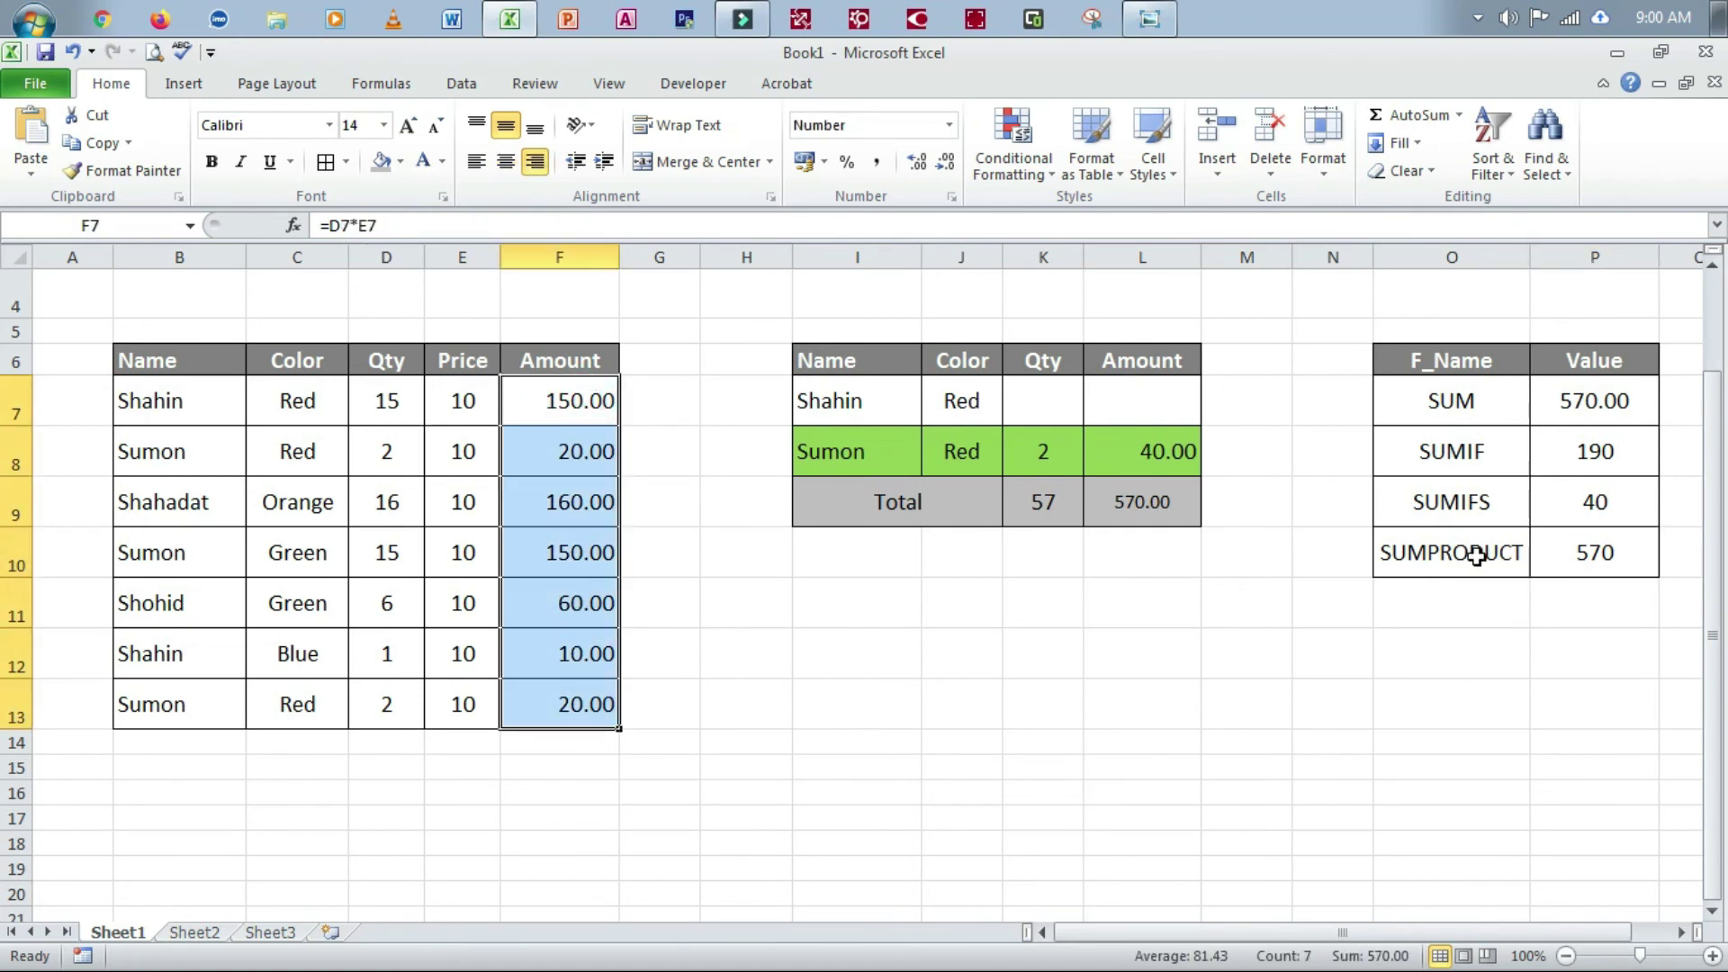
{"action": "left_click", "coordinate": [1489, 657]}
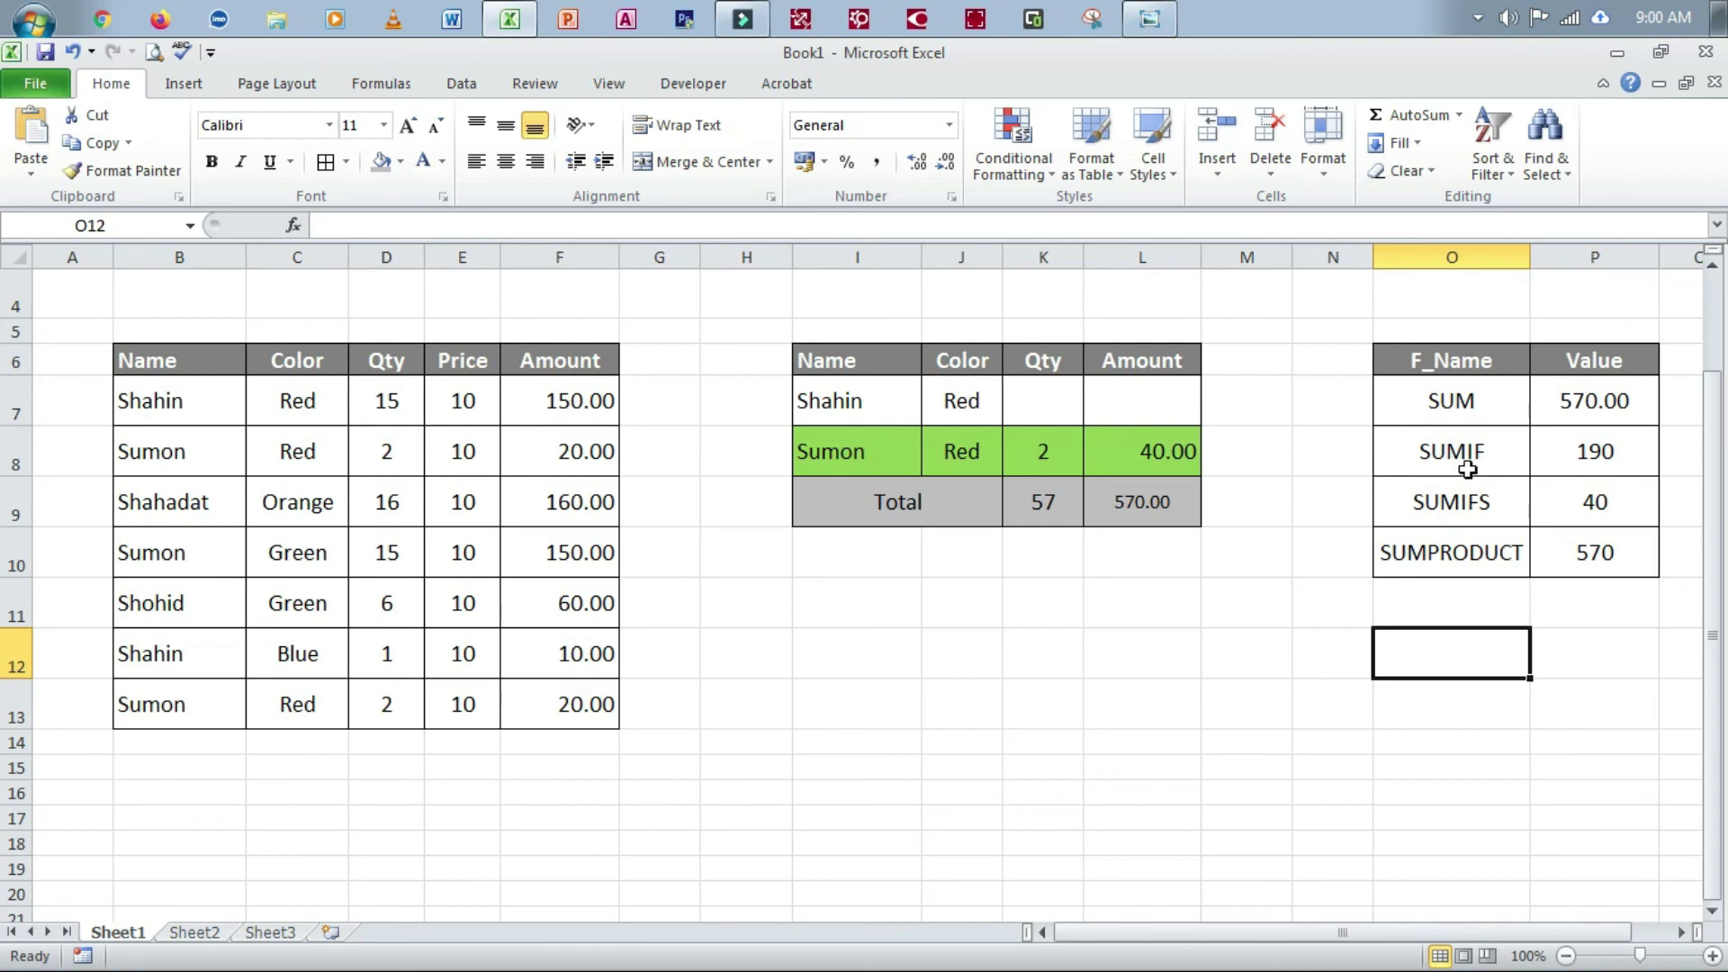
{"action": "left_click", "coordinate": [1485, 510]}
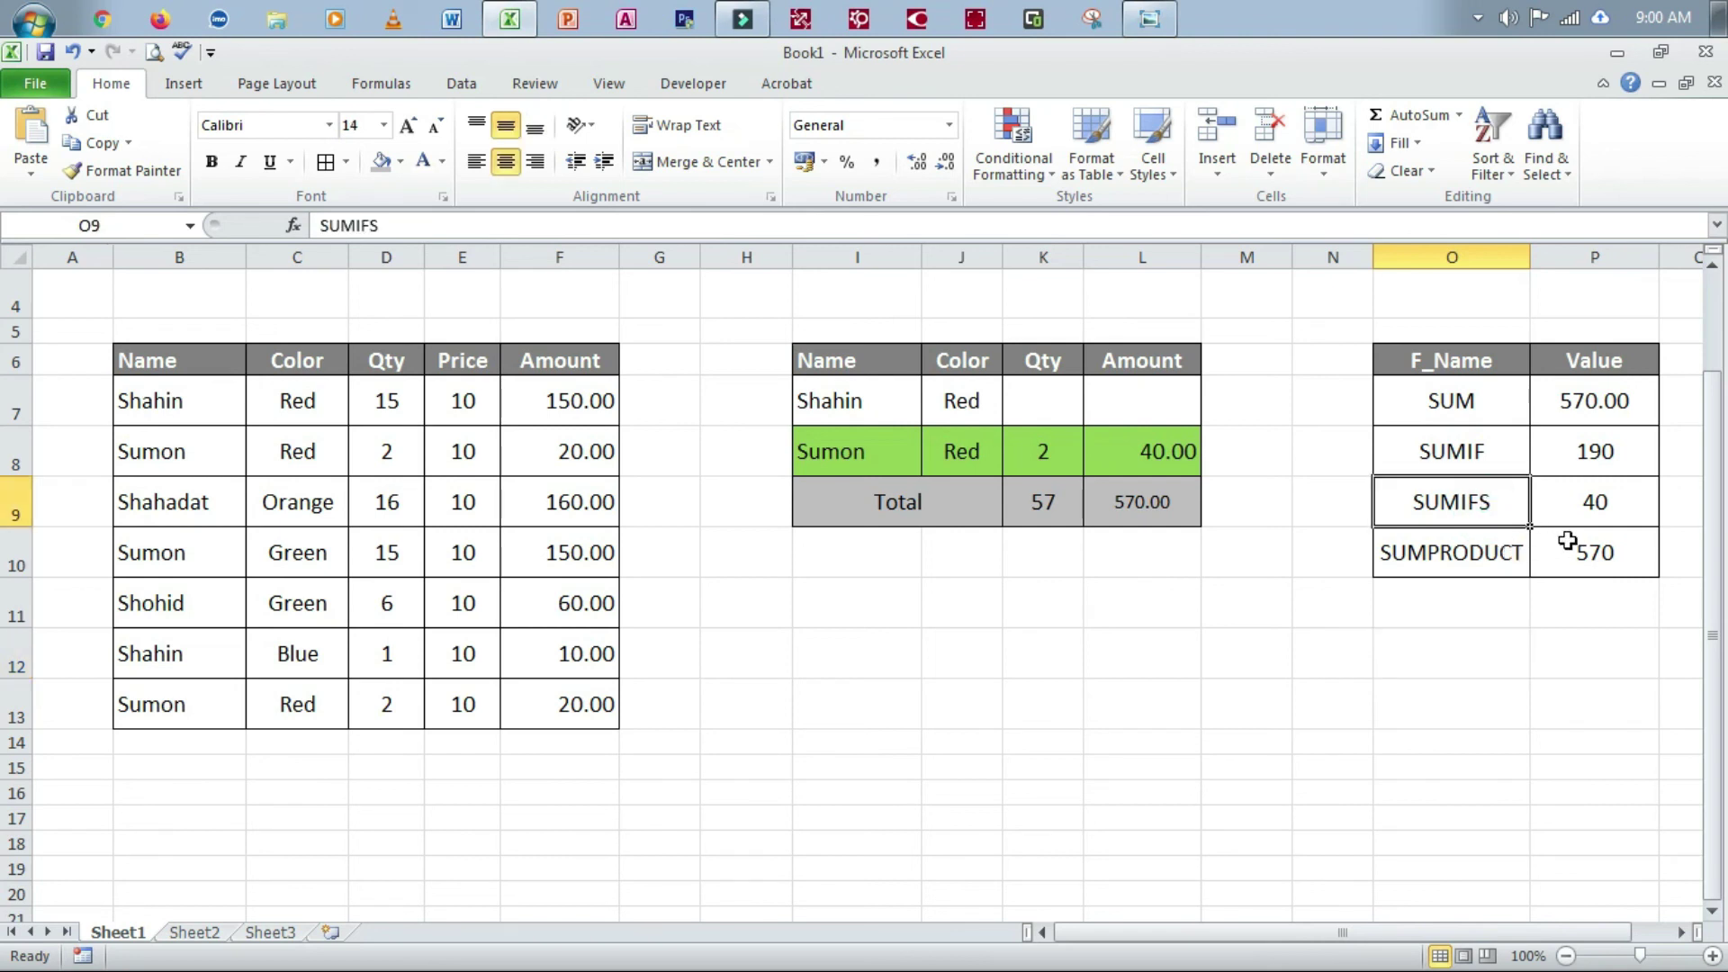
{"action": "left_click", "coordinate": [1492, 452]}
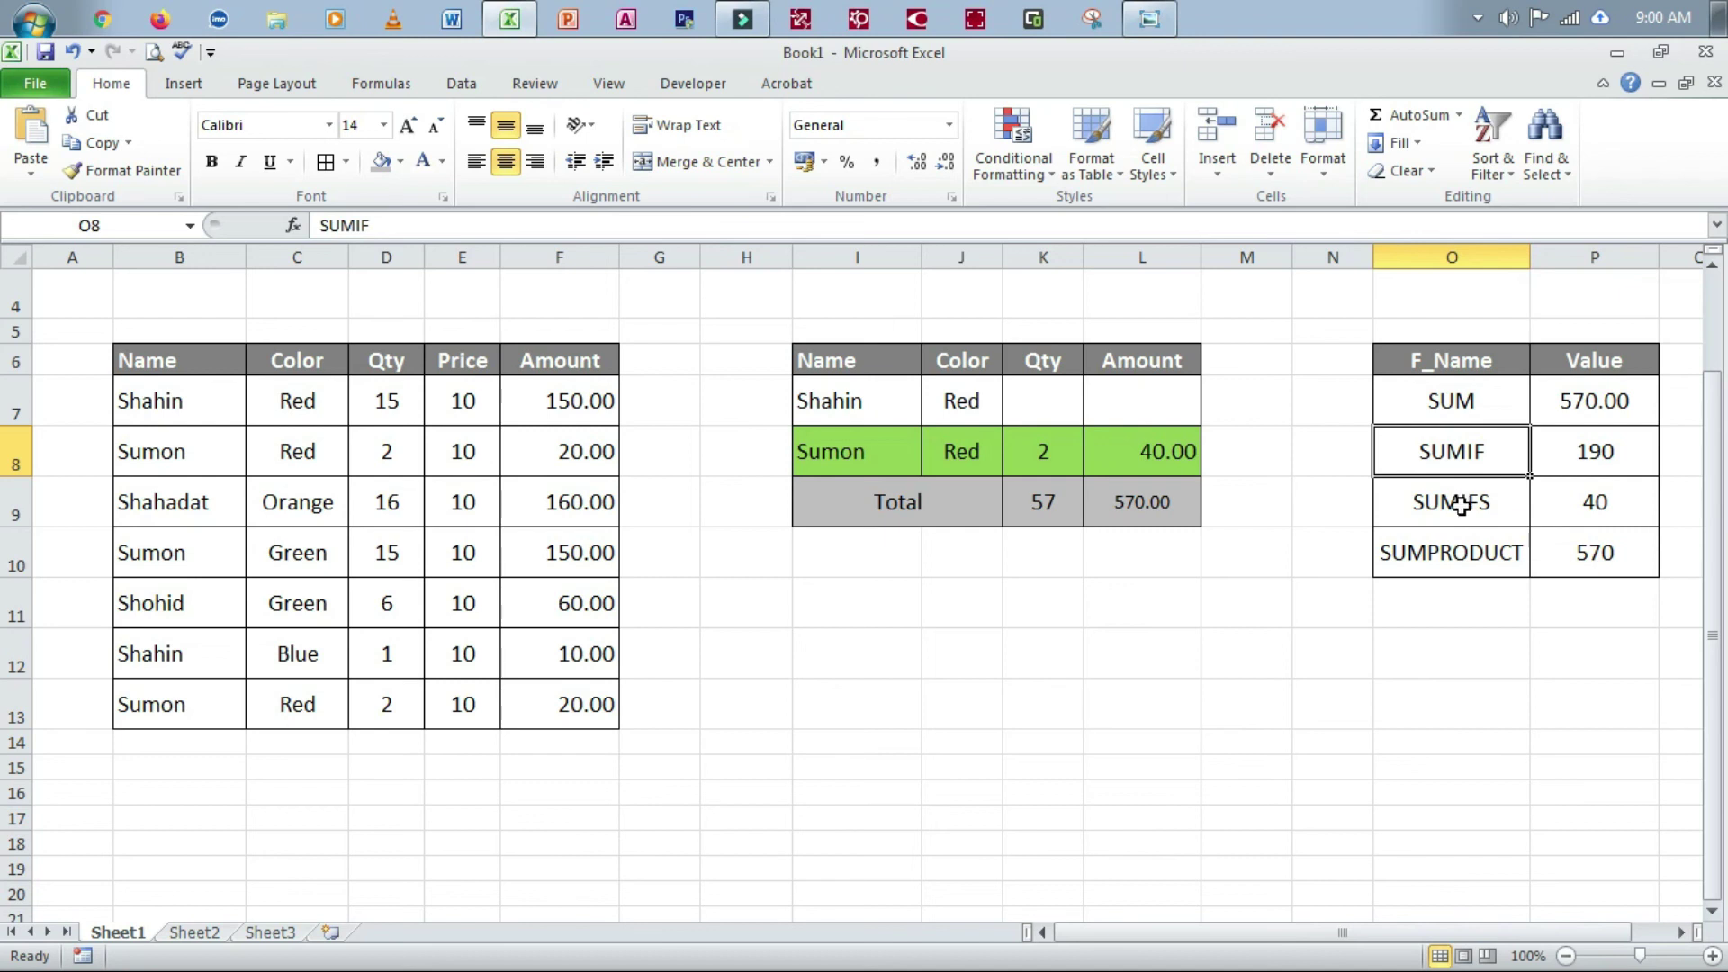
{"action": "left_click", "coordinate": [1461, 505]}
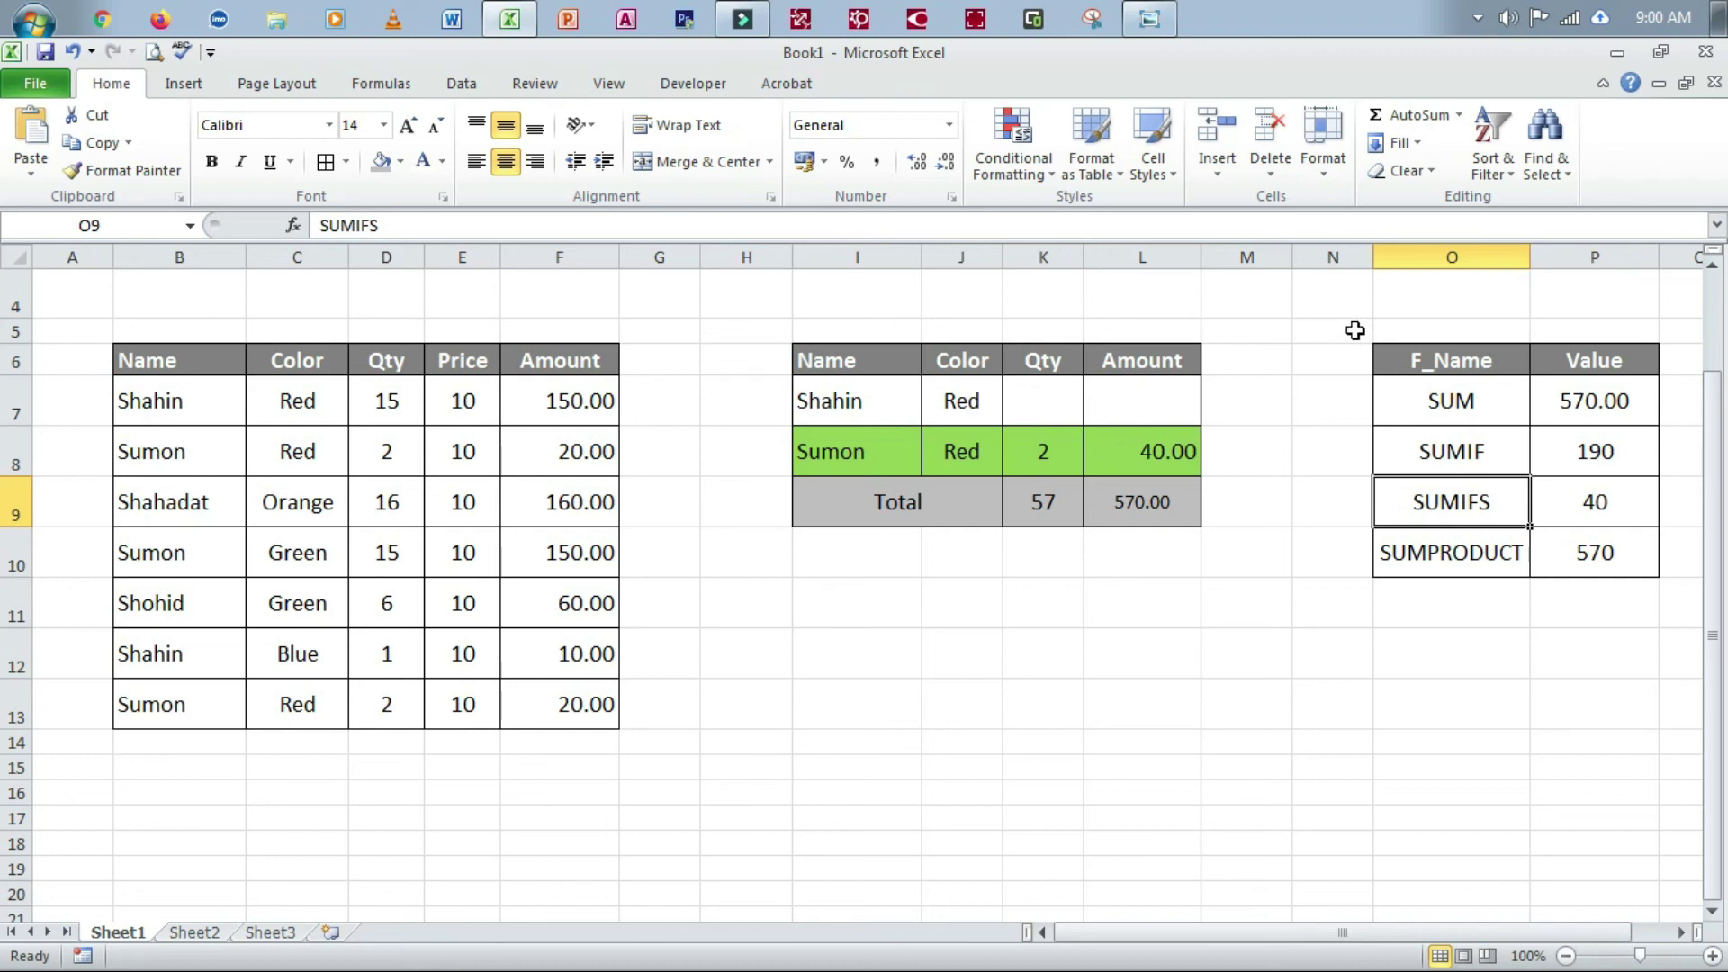
{"action": "left_click_drag", "start_coordinate": [1354, 330], "coordinate": [1668, 592]}
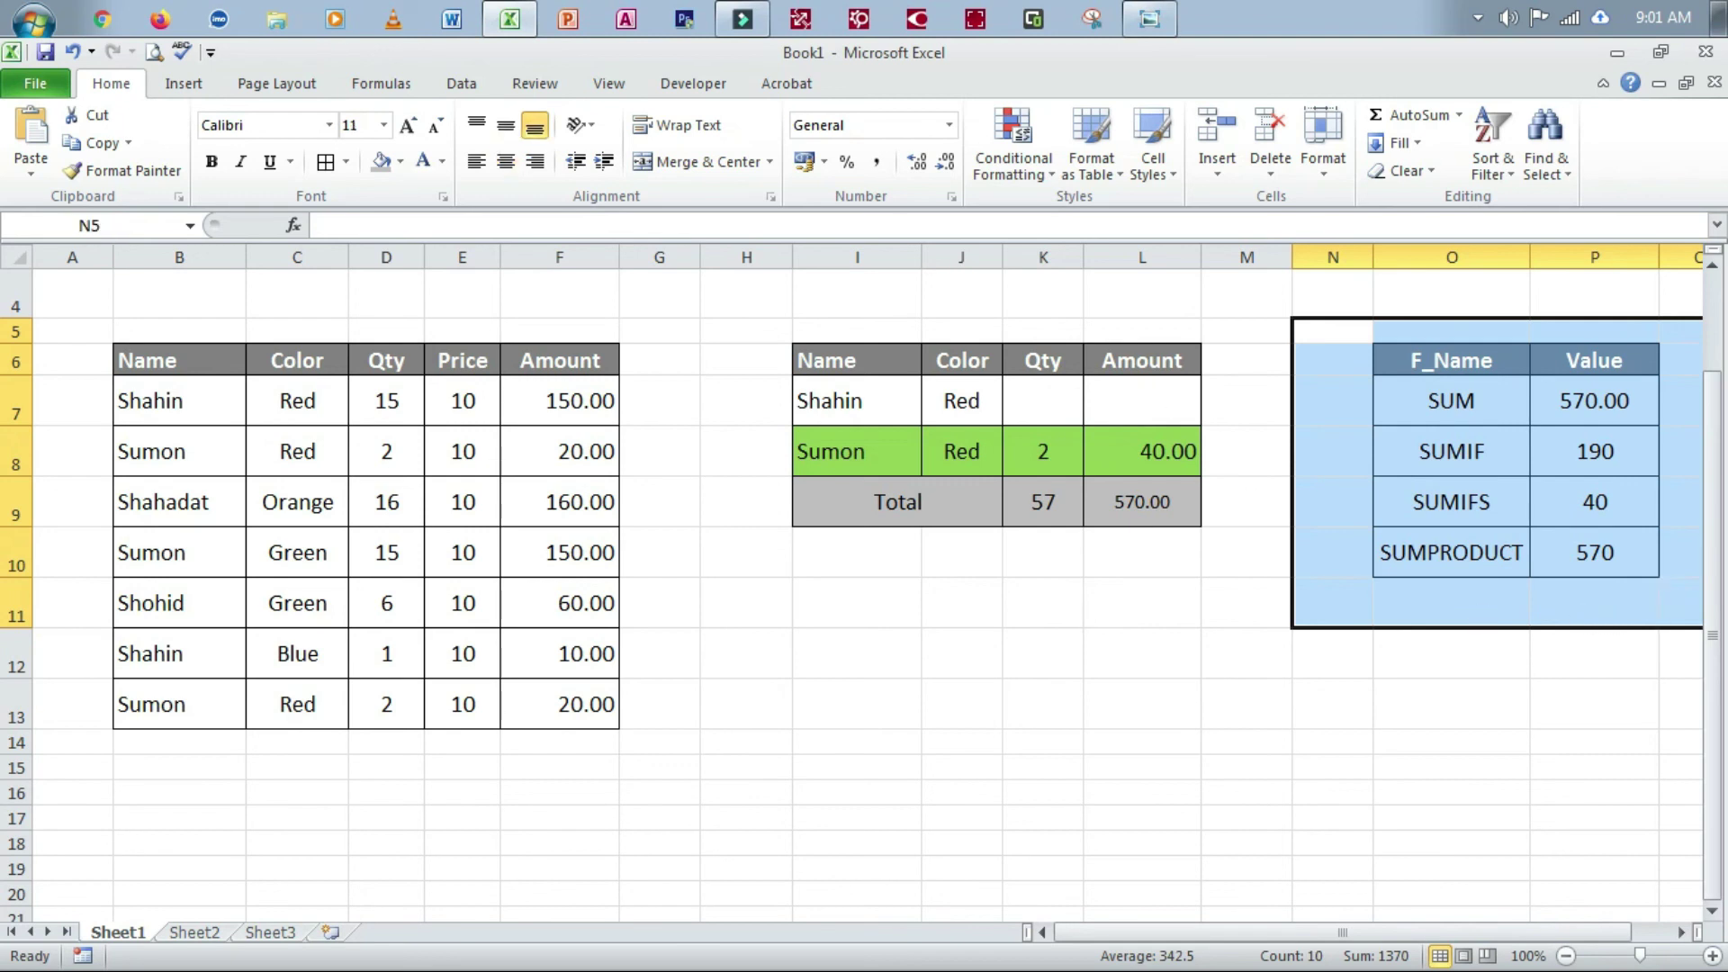